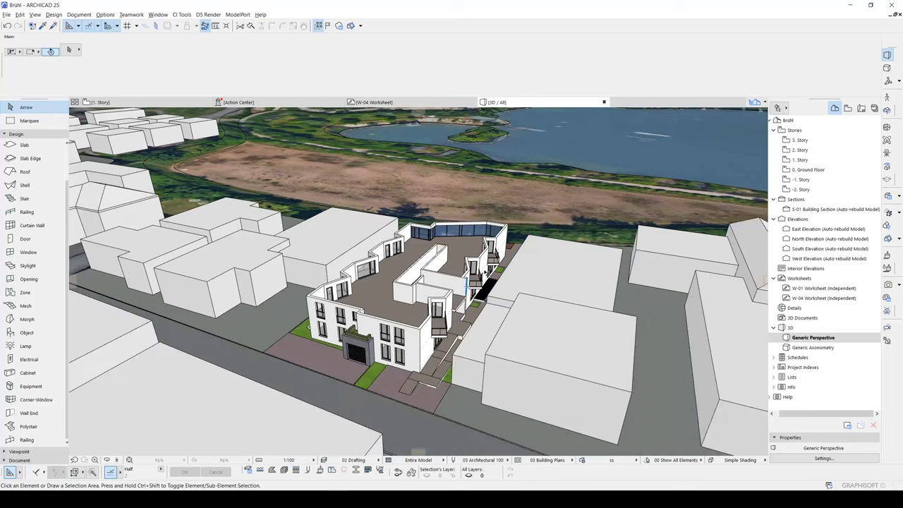
- Examine the building's exterior from all sides, including the roof level, balconies and rear glazed facade
{"action": "scroll", "coordinate": [522, 250], "scroll_direction": "up", "scroll_amount": 3}
{"action": "middle_click_drag", "start_coordinate": [538, 243], "coordinate": [477, 248], "text": "shift"}
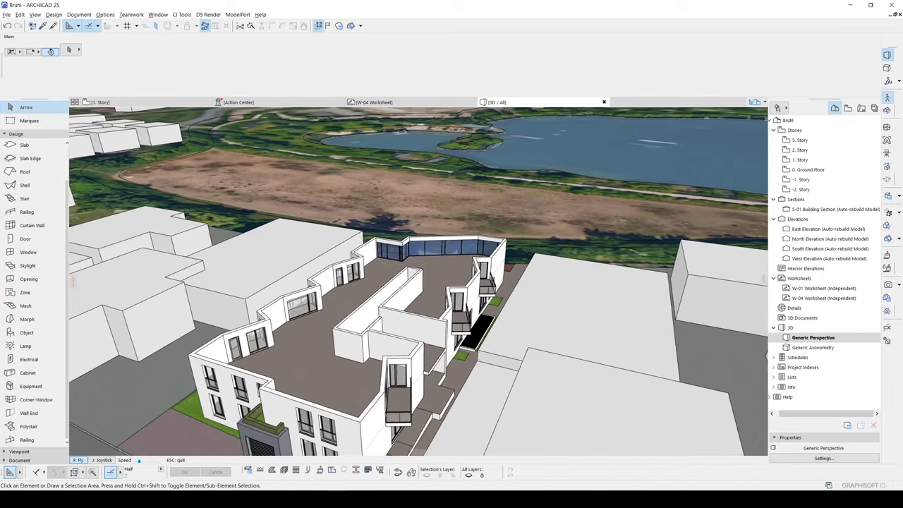
{"action": "key", "text": "s"}
{"action": "key", "text": "w"}
{"action": "key", "text": "a"}
{"action": "key", "text": "s"}
{"action": "key", "text": "w"}
{"action": "key", "text": "w"}
{"action": "key", "text": "a"}
{"action": "key", "text": "s"}
{"action": "key", "text": "a"}
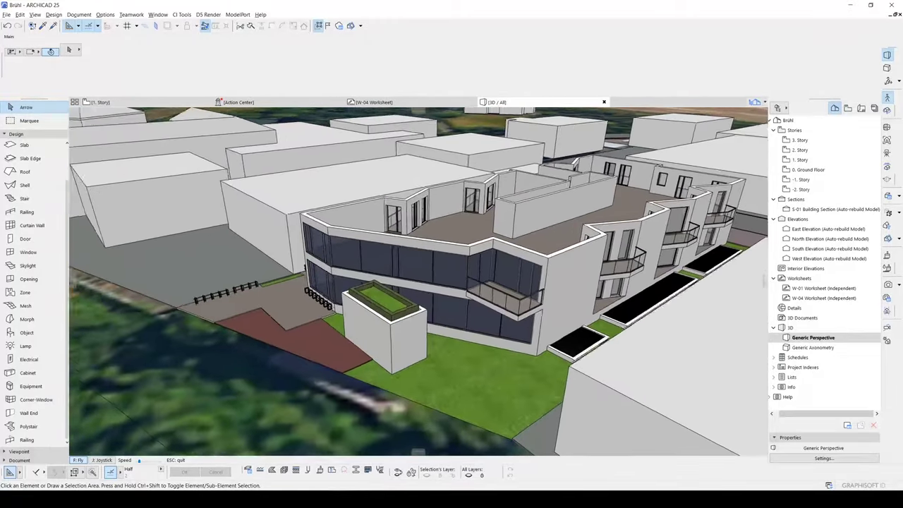
{"action": "key", "text": "w"}
{"action": "key", "text": "s"}
{"action": "key", "text": "w"}
{"action": "key", "text": "a"}
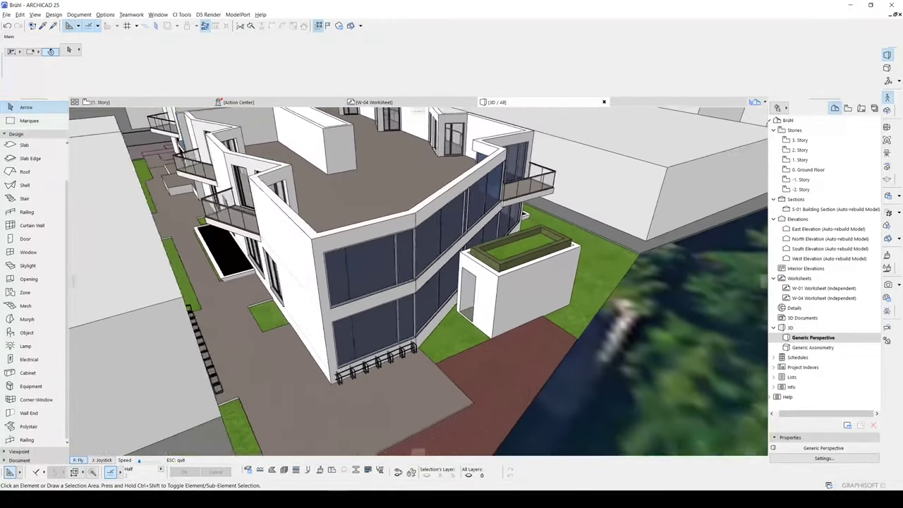
{"action": "key", "text": "Escape"}
- Examine the open recess between the wall ends on the side facade, beside the balconies
{"action": "middle_click_drag", "start_coordinate": [412, 274], "coordinate": [536, 236], "text": "shift"}
{"action": "middle_click_drag", "start_coordinate": [303, 318], "coordinate": [459, 272]}
{"action": "scroll", "coordinate": [376, 313], "scroll_direction": "up", "scroll_amount": 2}
{"action": "middle_click_drag", "start_coordinate": [376, 312], "coordinate": [469, 303], "text": "shift"}
{"action": "middle_click_drag", "start_coordinate": [385, 350], "coordinate": [411, 346], "text": "shift"}
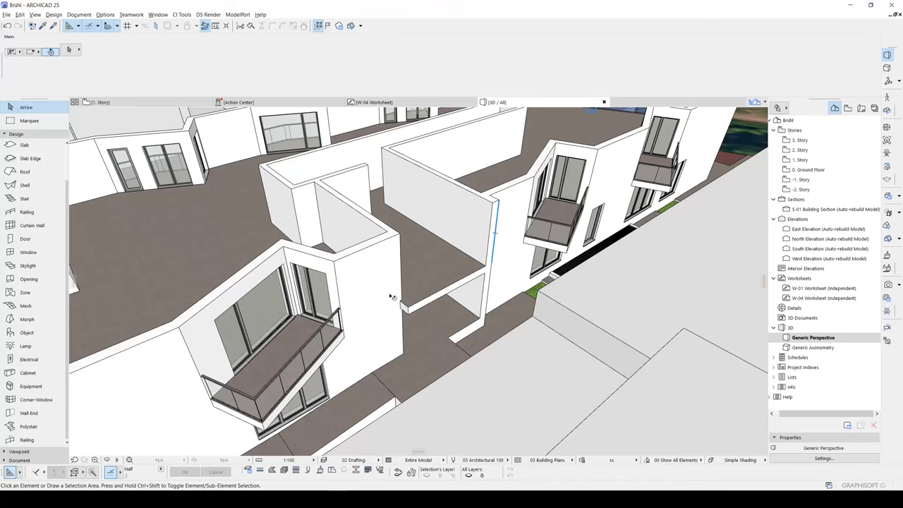
{"action": "middle_click_drag", "start_coordinate": [392, 297], "coordinate": [517, 248], "text": "shift"}
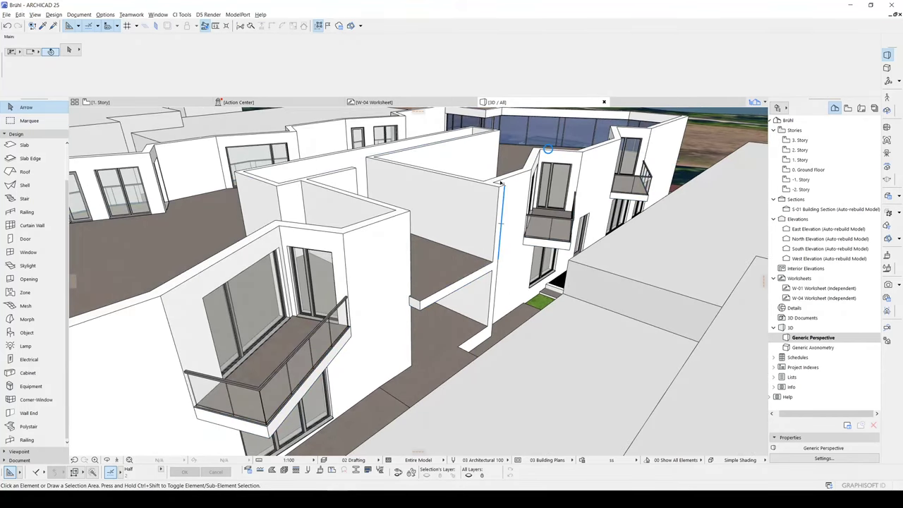
{"action": "middle_click_drag", "start_coordinate": [503, 185], "coordinate": [531, 146], "text": "shift"}
{"action": "scroll", "coordinate": [449, 326], "scroll_direction": "up", "scroll_amount": 5}
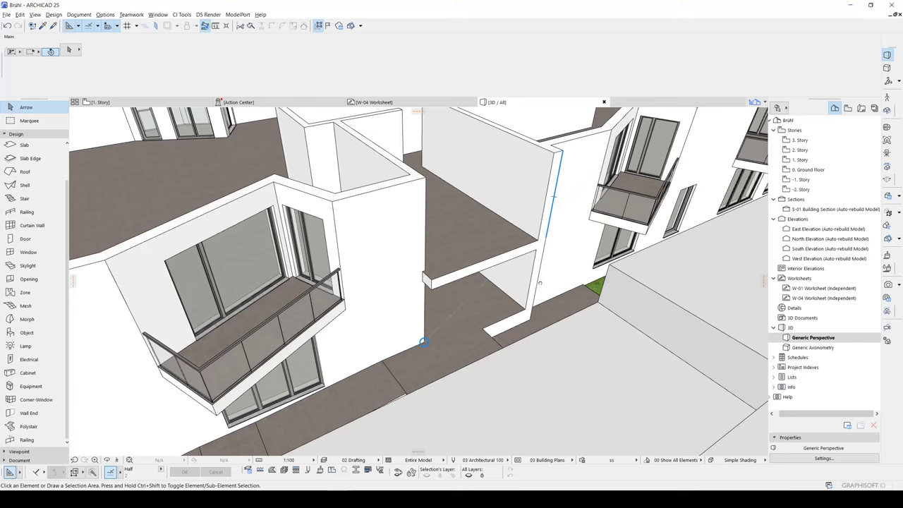
{"action": "scroll", "coordinate": [424, 341], "scroll_direction": "down", "scroll_amount": 5}
{"action": "middle_click_drag", "start_coordinate": [346, 362], "coordinate": [365, 357], "text": "shift"}
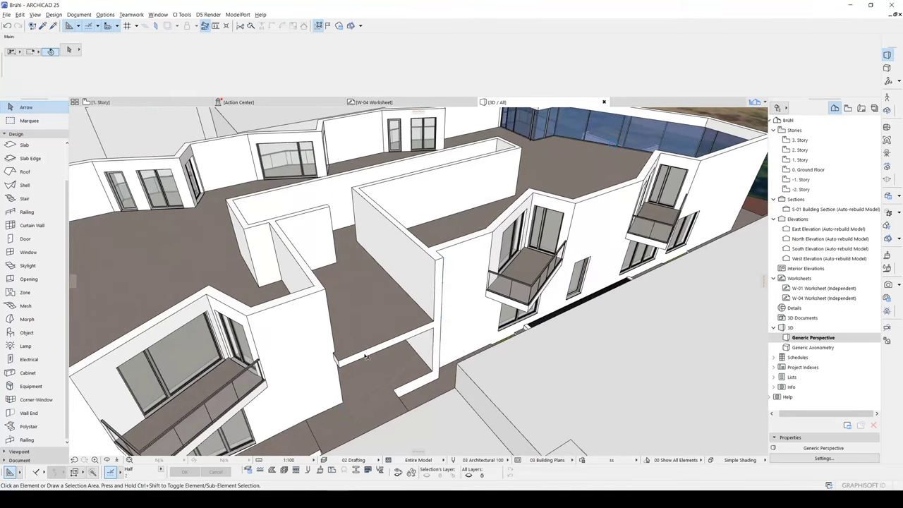
{"action": "middle_click_drag", "start_coordinate": [442, 290], "coordinate": [484, 256], "text": "shift"}
{"action": "middle_click_drag", "start_coordinate": [471, 327], "coordinate": [532, 280], "text": "shift"}
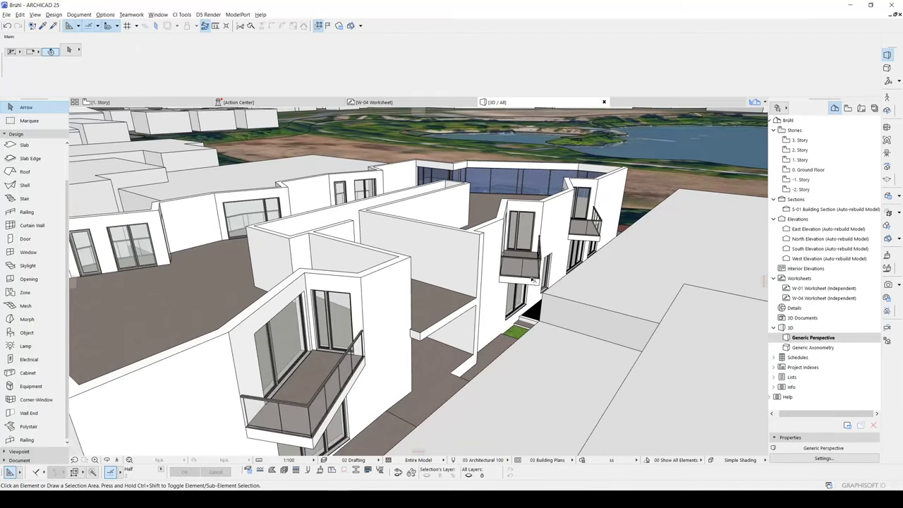
{"action": "middle_click_drag", "start_coordinate": [481, 247], "coordinate": [516, 229], "text": "shift"}
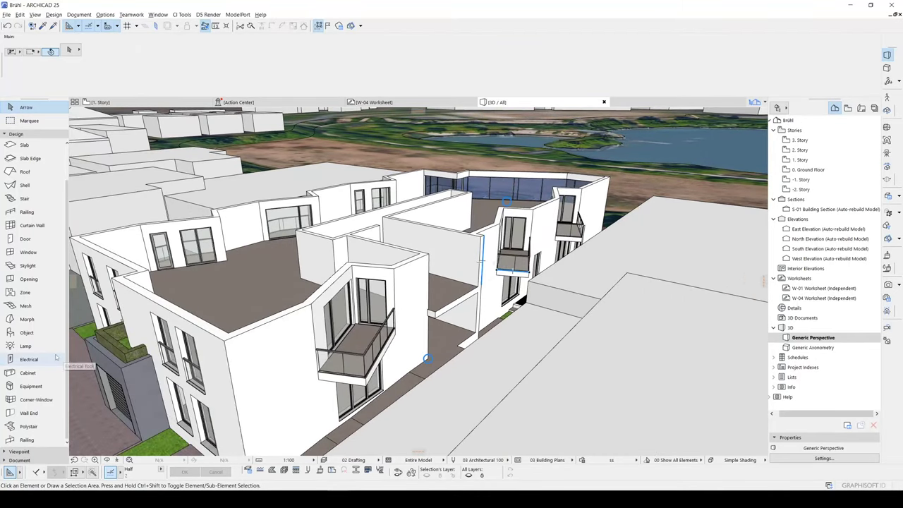
- Pick up the rear glazed facade's curtain wall settings and draw a curtain wall about 396 long across the open side recess
{"action": "middle_click_drag", "start_coordinate": [528, 231], "coordinate": [261, 242], "text": "shift"}
{"action": "scroll", "coordinate": [409, 331], "scroll_direction": "up", "scroll_amount": 2}
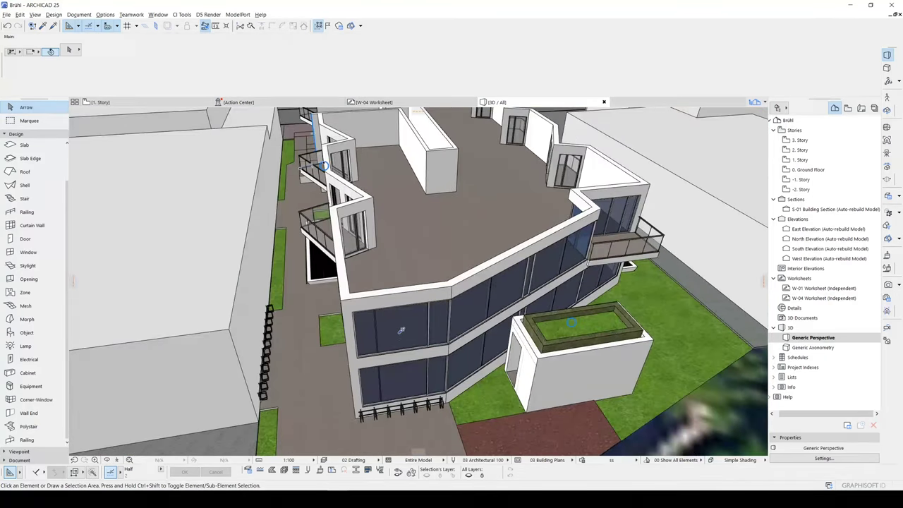
{"action": "left_click", "coordinate": [402, 330], "text": "alt"}
{"action": "middle_click_drag", "start_coordinate": [402, 329], "coordinate": [716, 327], "text": "shift"}
{"action": "scroll", "coordinate": [494, 310], "scroll_direction": "up", "scroll_amount": 5}
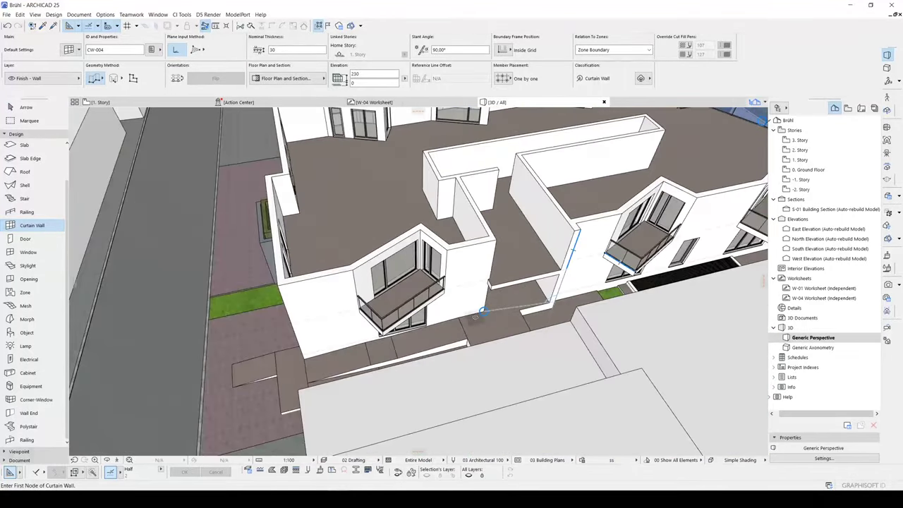
{"action": "scroll", "coordinate": [482, 310], "scroll_direction": "up", "scroll_amount": 6}
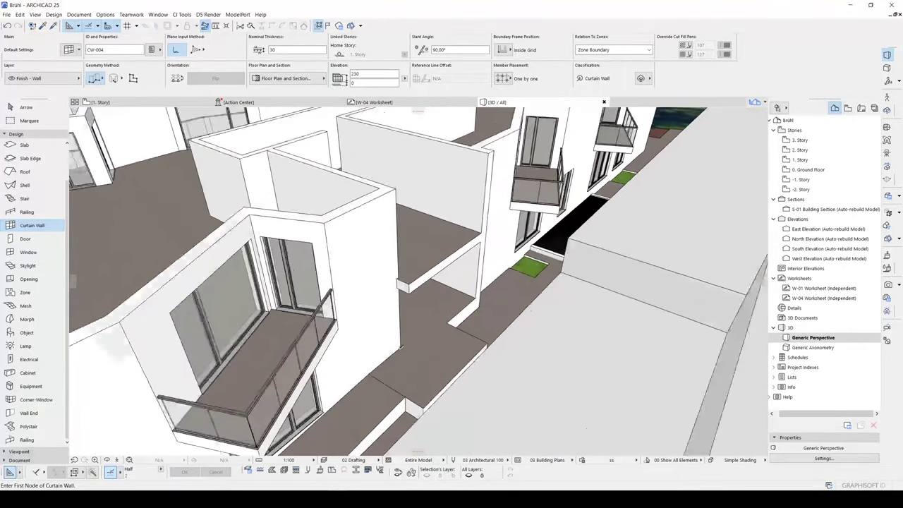
{"action": "left_click", "coordinate": [401, 348]}
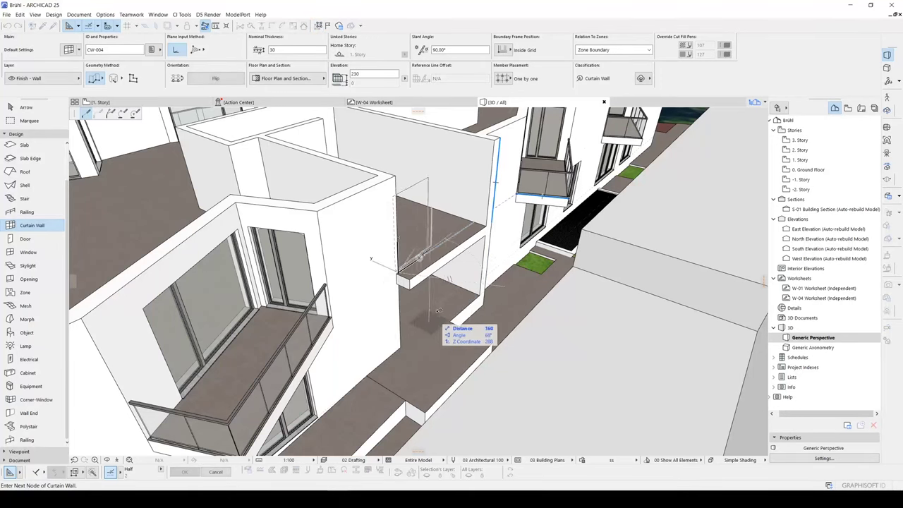
{"action": "scroll", "coordinate": [445, 302], "scroll_direction": "down", "scroll_amount": 3}
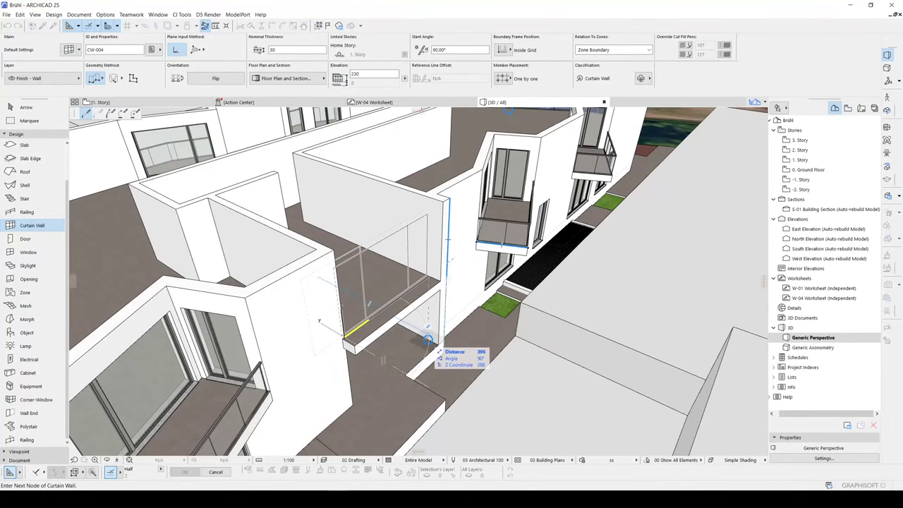
{"action": "double_click", "coordinate": [427, 339]}
{"action": "key", "text": "Escape"}
- Set the new curtain wall's home story to 0. Ground Floor
{"action": "left_click", "coordinate": [362, 302]}
{"action": "mouse_move", "coordinate": [362, 302]}
{"action": "middle_mouse_down"}
{"action": "mouse_move", "coordinate": [415, 295]}
{"action": "mouse_move", "coordinate": [361, 297]}
{"action": "middle_mouse_up"}
{"action": "left_click", "coordinate": [404, 54]}
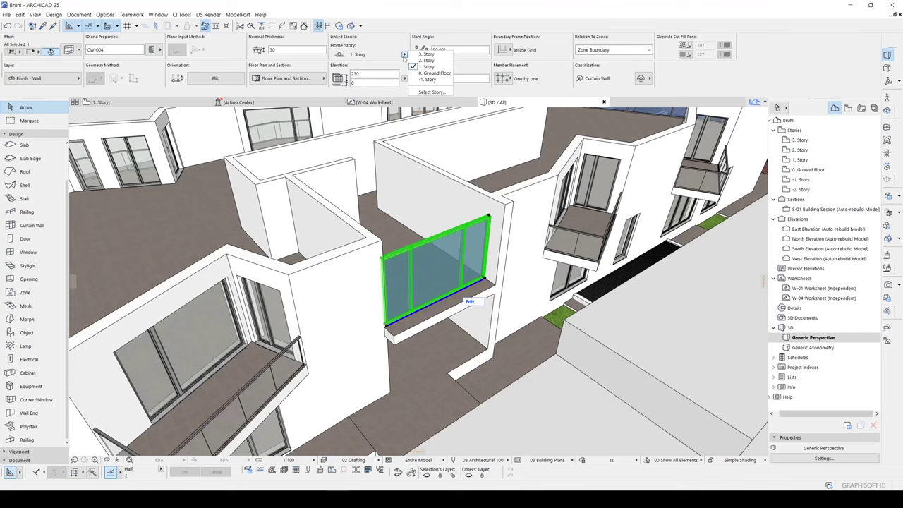
{"action": "left_click", "coordinate": [432, 73]}
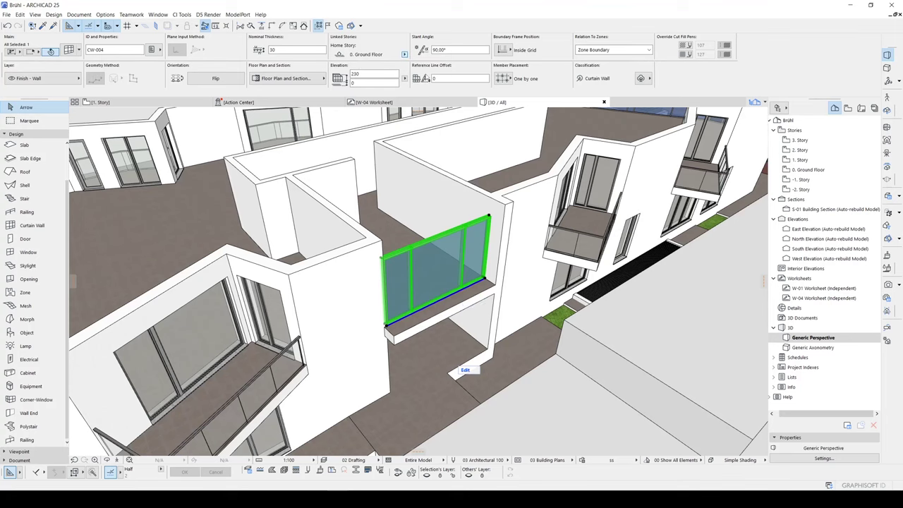
- Open the ground-floor curtain wall in the recess for editing its individual members
{"action": "scroll", "coordinate": [455, 345], "scroll_direction": "up", "scroll_amount": 3}
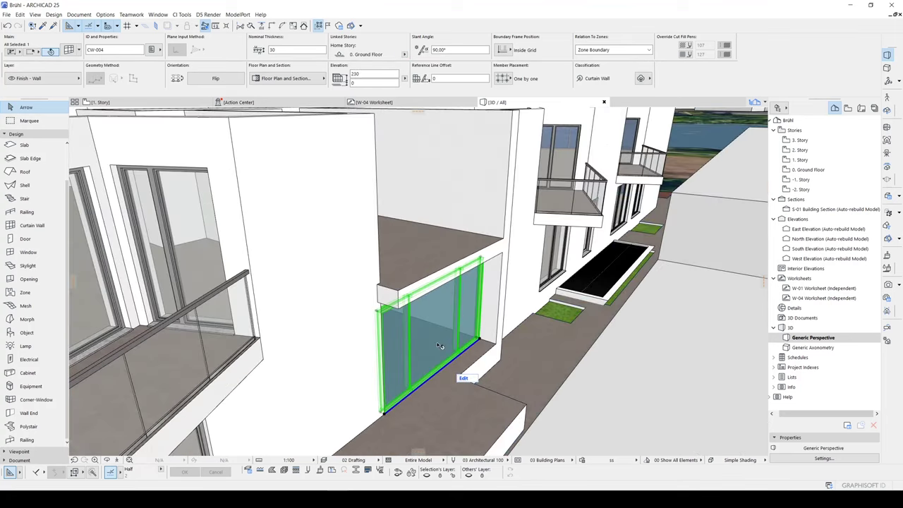
{"action": "middle_click_drag", "start_coordinate": [437, 345], "coordinate": [426, 306], "text": "shift"}
{"action": "key", "text": "e"}
{"action": "key", "text": "w"}
{"action": "key", "text": "d"}
{"action": "key", "text": "Escape"}
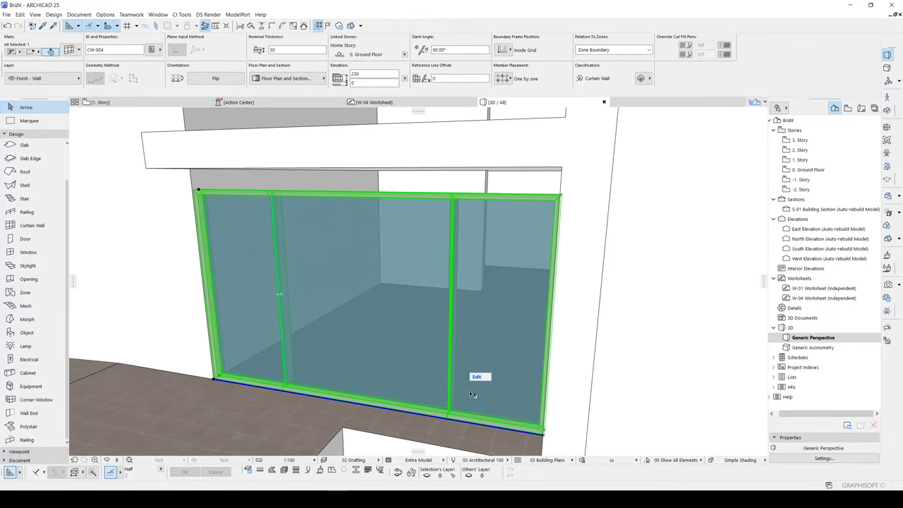
{"action": "left_click", "coordinate": [479, 377]}
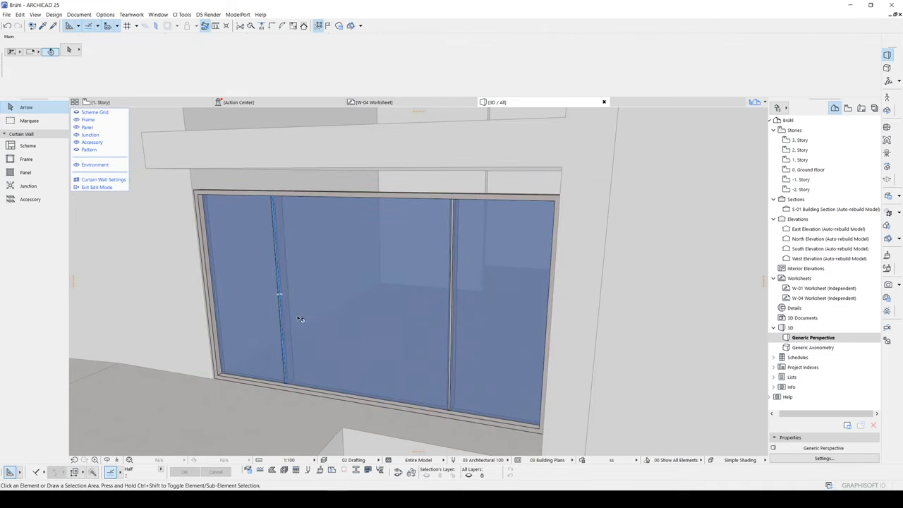
- Change the narrow panel at the curtain wall's left end, seen from outside, to the CW Door 25 type
{"action": "middle_click_drag", "start_coordinate": [283, 323], "coordinate": [321, 339], "text": "shift"}
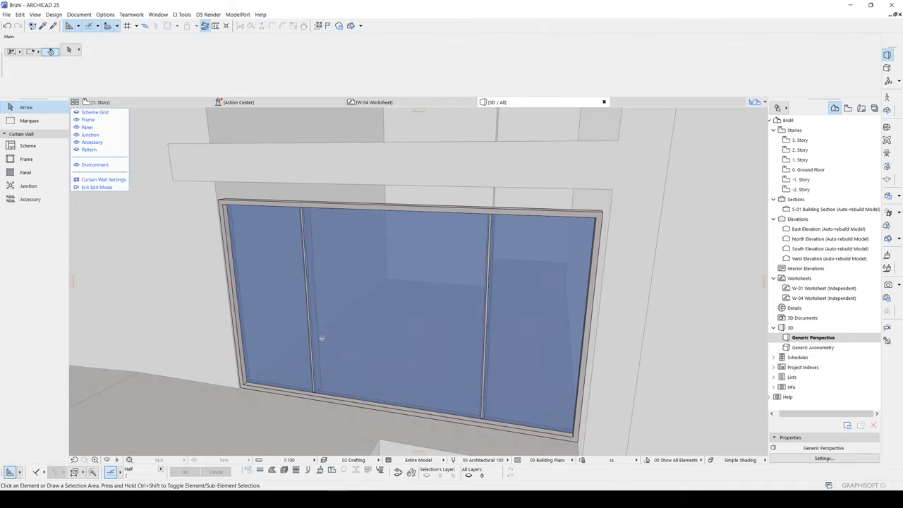
{"action": "left_click", "coordinate": [283, 245]}
{"action": "middle_click_drag", "start_coordinate": [269, 263], "coordinate": [420, 285]}
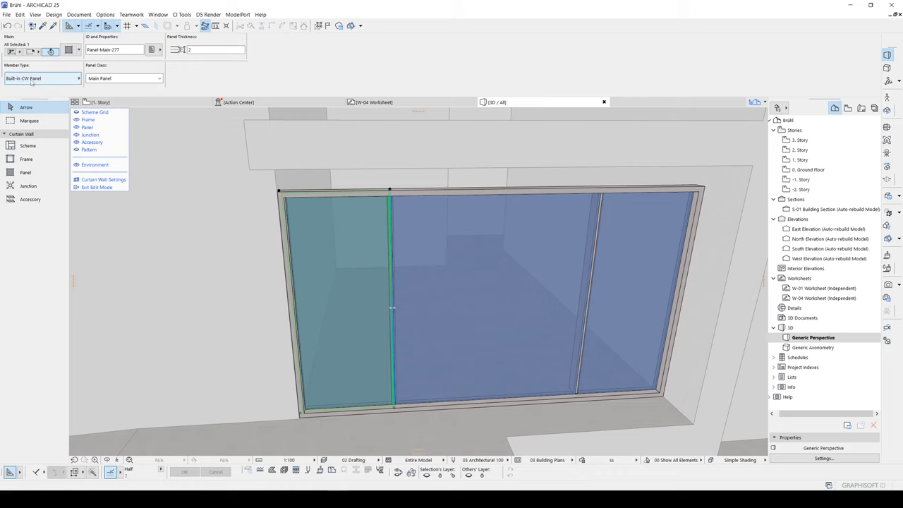
{"action": "left_click", "coordinate": [31, 82]}
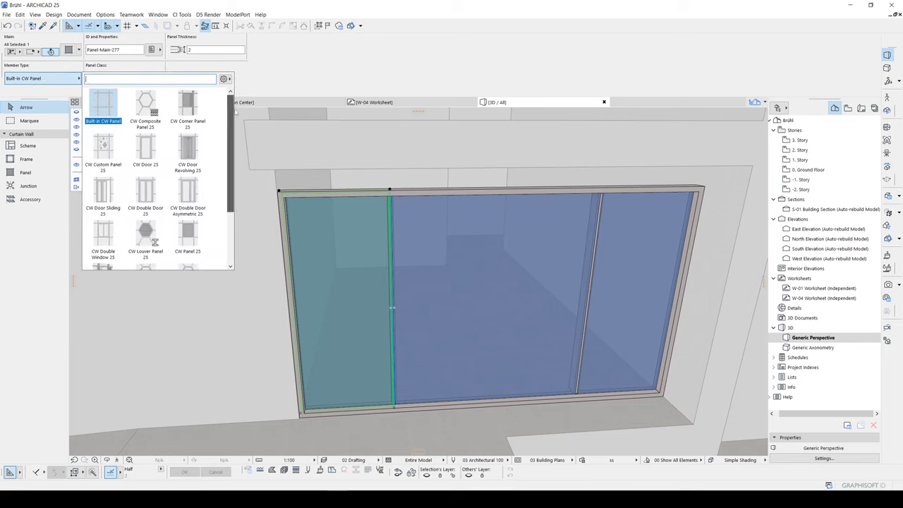
{"action": "scroll", "coordinate": [141, 211], "scroll_direction": "down", "scroll_amount": 2}
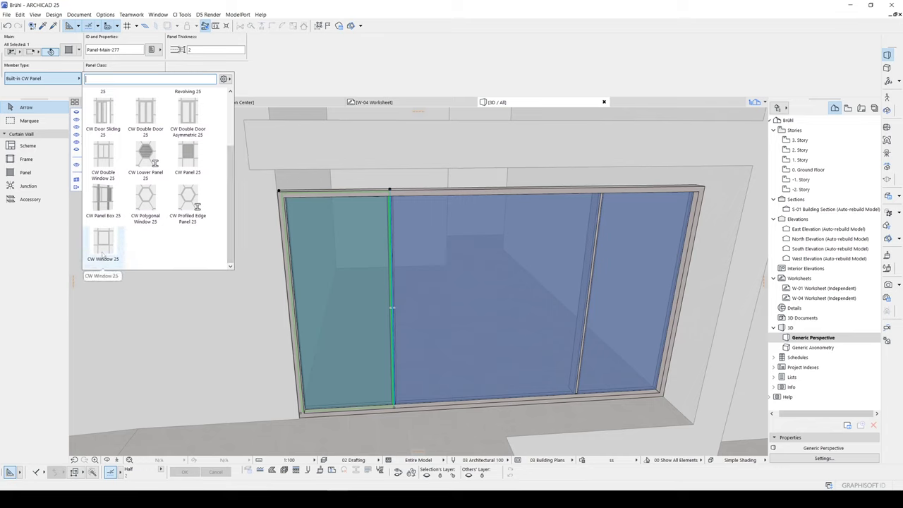
{"action": "left_click_drag", "start_coordinate": [233, 219], "coordinate": [228, 196]}
{"action": "scroll", "coordinate": [189, 199], "scroll_direction": "up", "scroll_amount": 3}
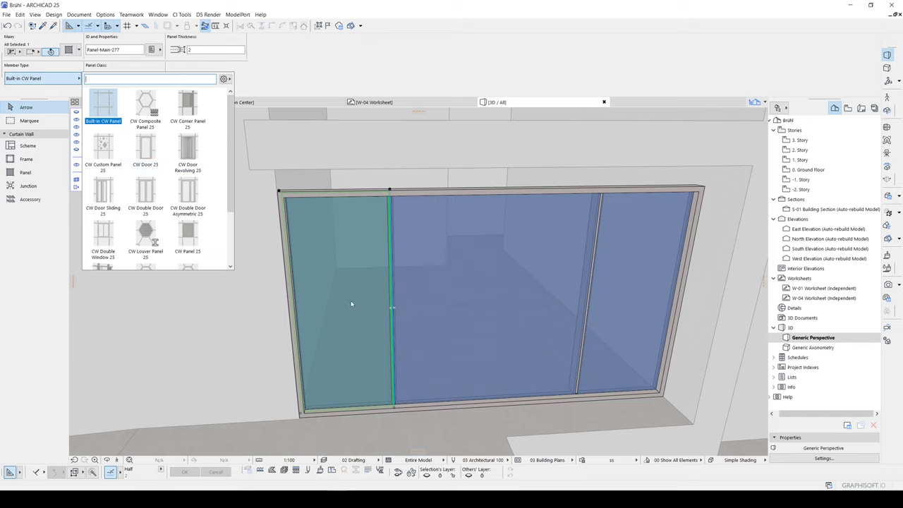
{"action": "left_click", "coordinate": [146, 156]}
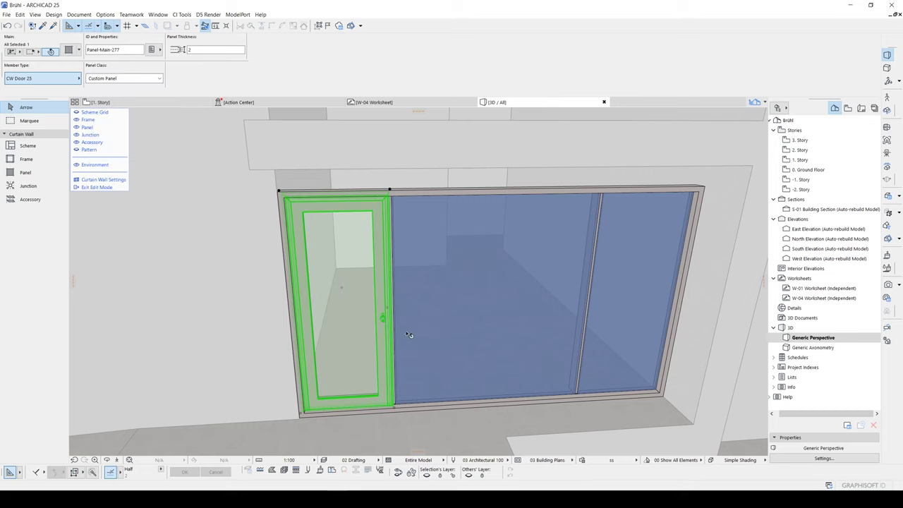
- Delete the lower boundary frame segment beneath the door panel and leave curtain wall editing
{"action": "middle_click_drag", "start_coordinate": [323, 342], "coordinate": [405, 340], "text": "shift"}
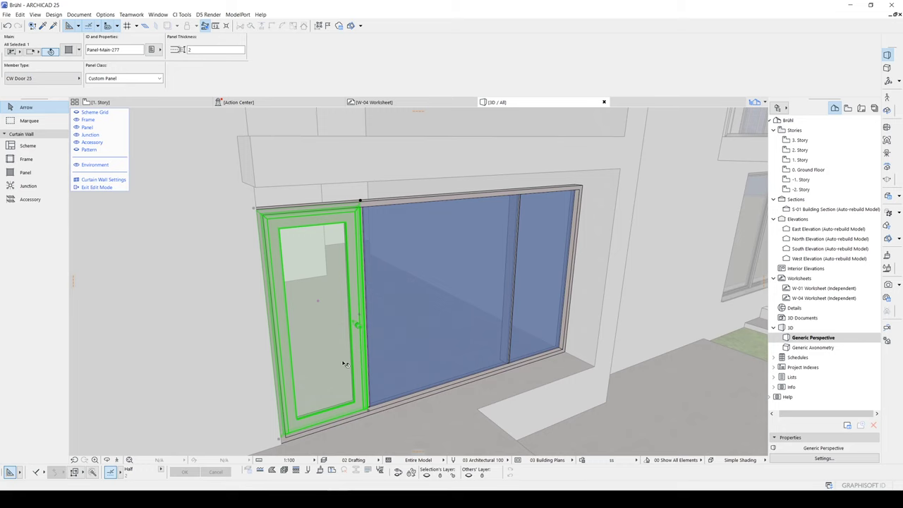
{"action": "middle_click_drag", "start_coordinate": [342, 360], "coordinate": [371, 282], "text": "shift"}
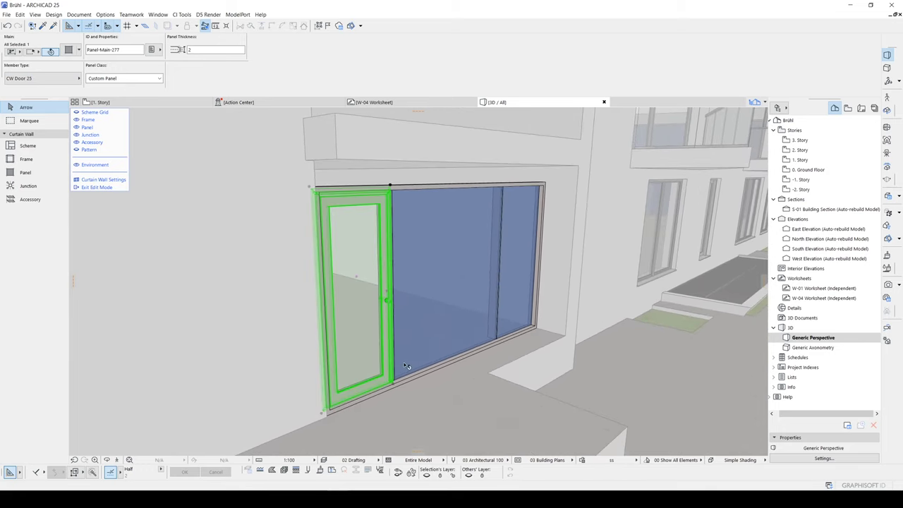
{"action": "scroll", "coordinate": [407, 366], "scroll_direction": "up", "scroll_amount": 4}
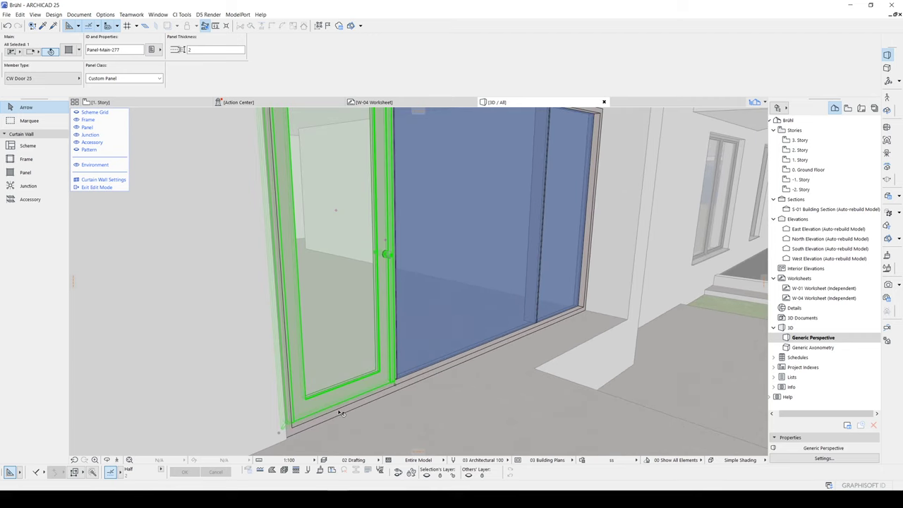
{"action": "left_click", "coordinate": [360, 403]}
{"action": "scroll", "coordinate": [356, 403], "scroll_direction": "up", "scroll_amount": 5}
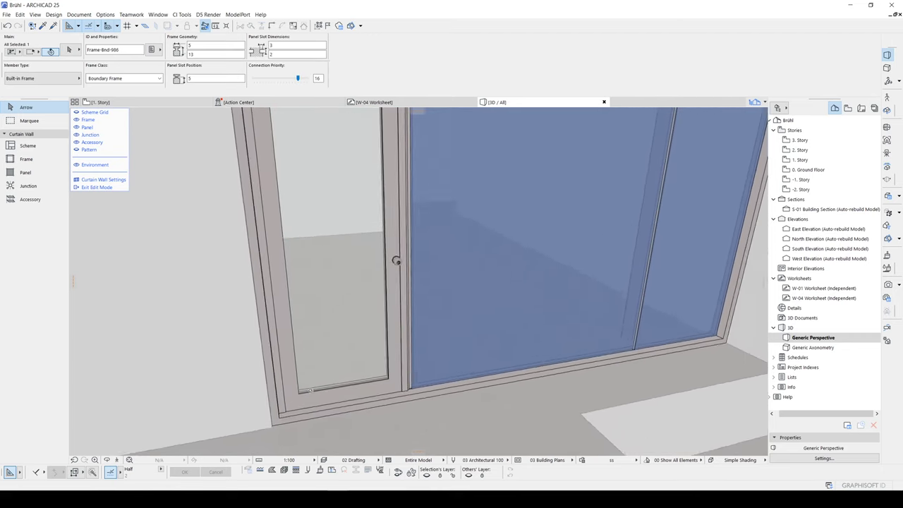
{"action": "left_click", "coordinate": [357, 405]}
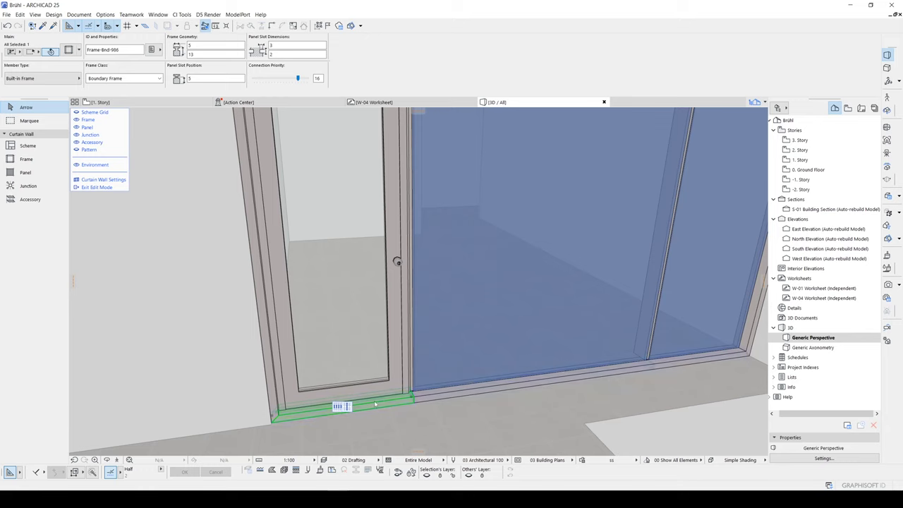
{"action": "key", "text": "Escape"}
{"action": "scroll", "coordinate": [397, 395], "scroll_direction": "down", "scroll_amount": 4}
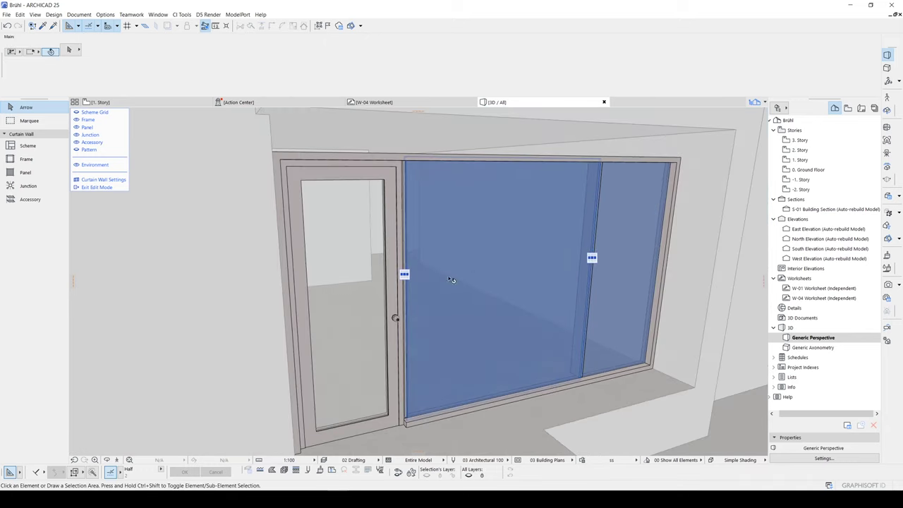
{"action": "middle_click_drag", "start_coordinate": [512, 164], "coordinate": [317, 205], "text": "shift"}
{"action": "left_click", "coordinate": [96, 187]}
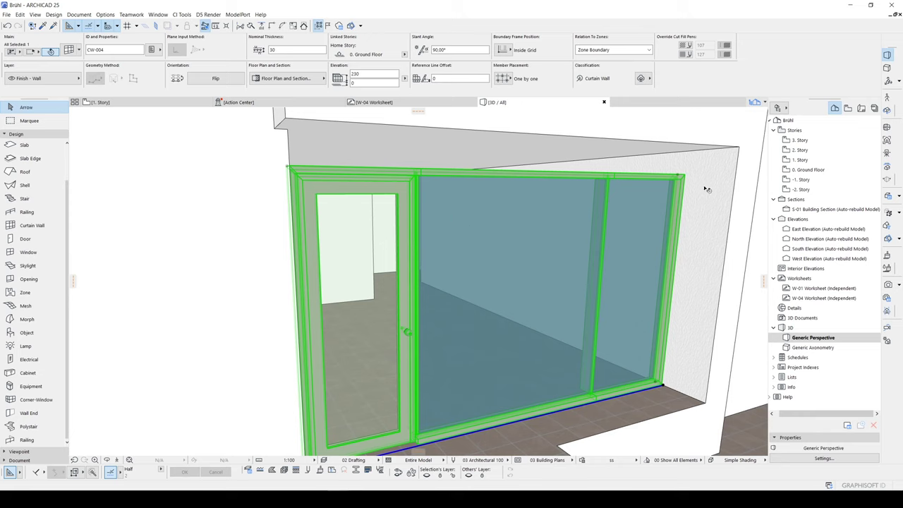
- Stretch the curtain wall's slanted height up to the underside of the slab above, giving a vertical height of 253
{"action": "left_click", "coordinate": [677, 176]}
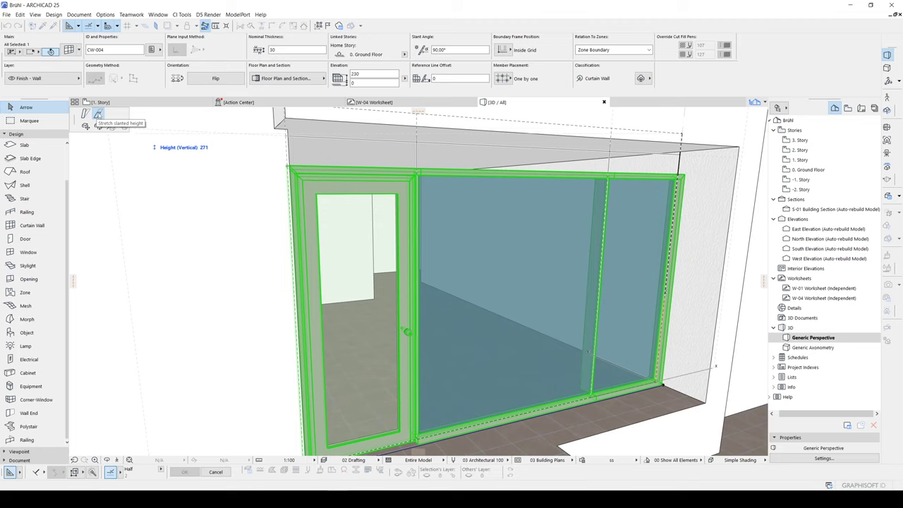
{"action": "left_click", "coordinate": [98, 115]}
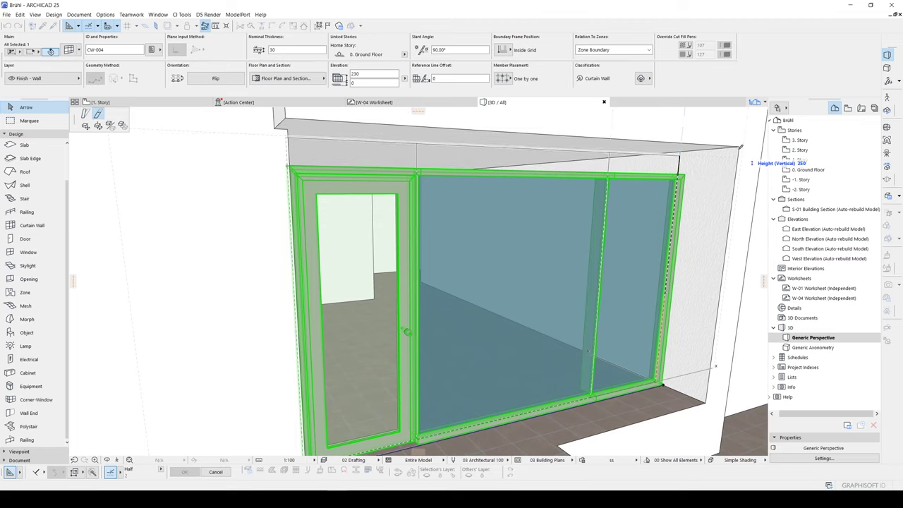
{"action": "left_click", "coordinate": [739, 146]}
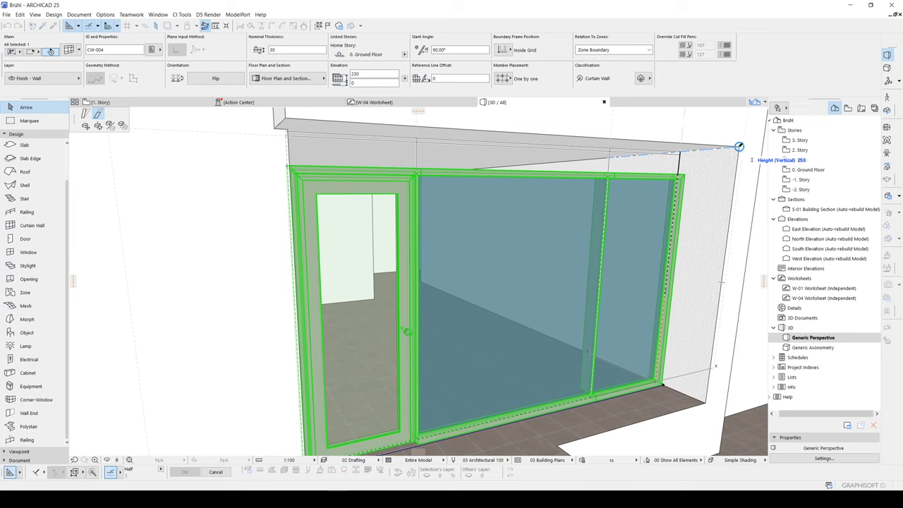
- Open the ground-floor curtain wall for editing its members and show its scheme grid without the frames and panels
{"action": "middle_click_drag", "start_coordinate": [487, 211], "coordinate": [438, 209], "text": "shift"}
{"action": "left_click", "coordinate": [438, 210]}
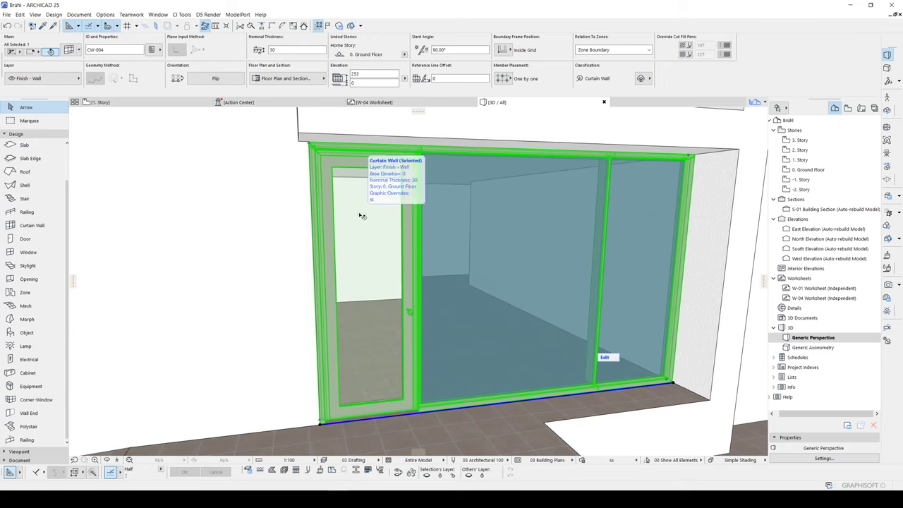
{"action": "left_click", "coordinate": [604, 357]}
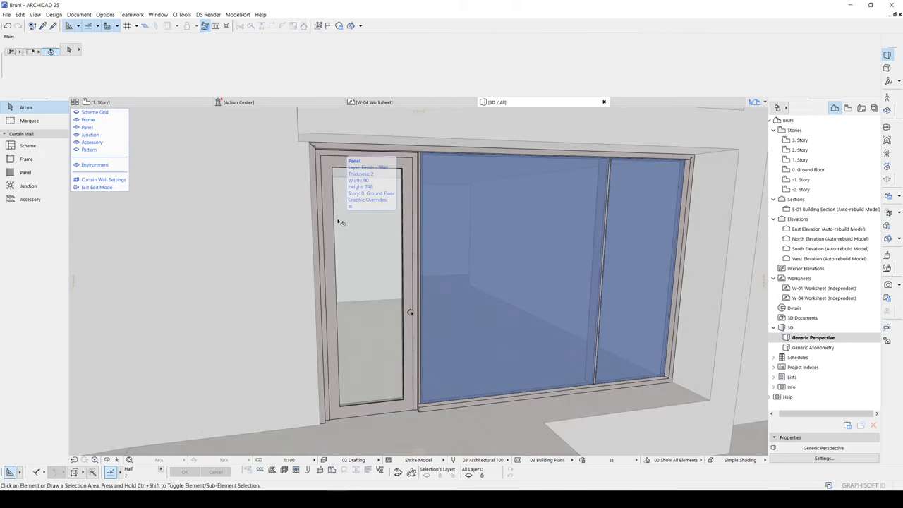
{"action": "left_click", "coordinate": [340, 223]}
{"action": "left_click", "coordinate": [269, 201]}
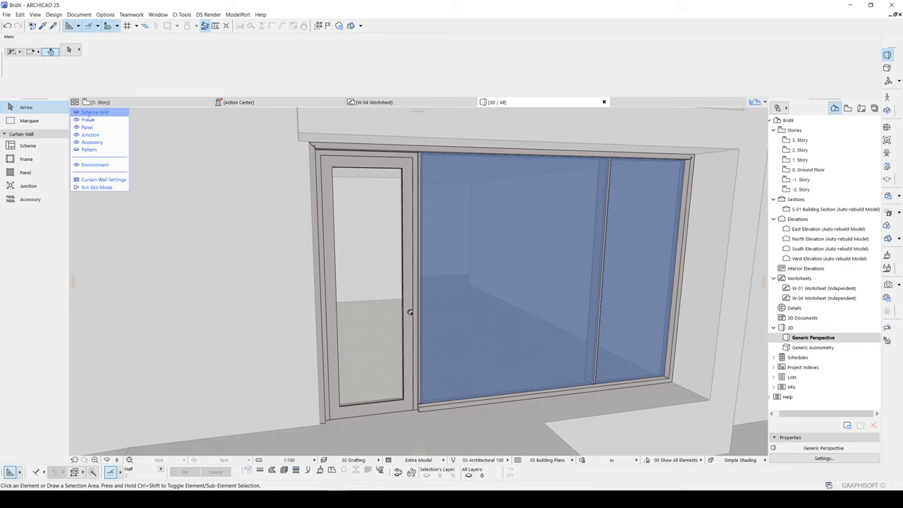
{"action": "left_click", "coordinate": [92, 112]}
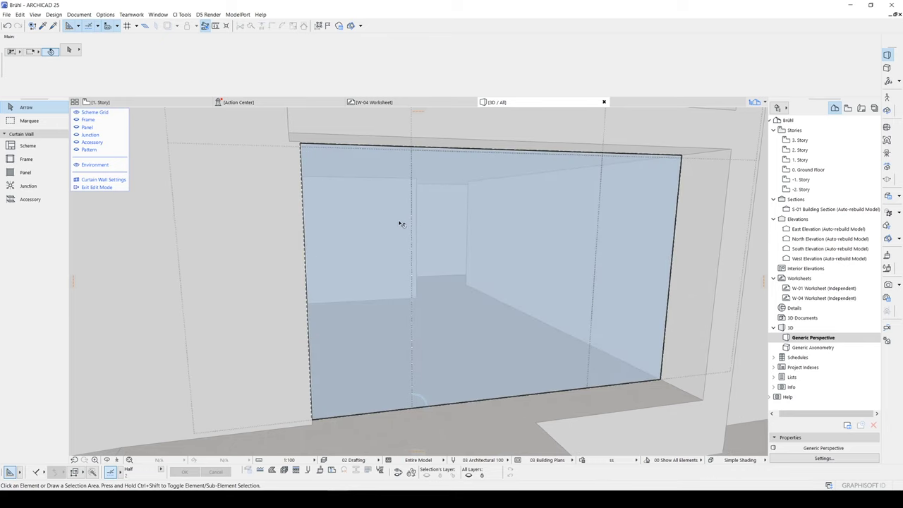
{"action": "left_click", "coordinate": [414, 172], "text": "alt"}
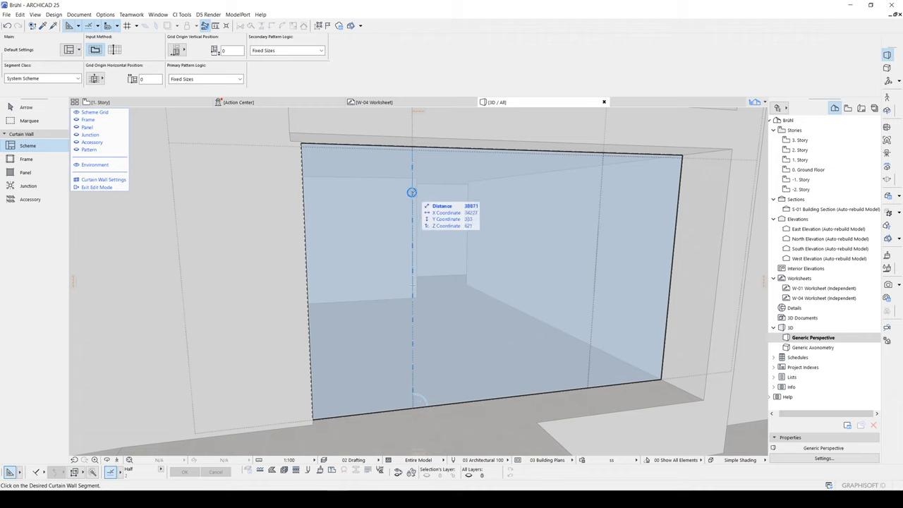
{"action": "left_click", "coordinate": [411, 192]}
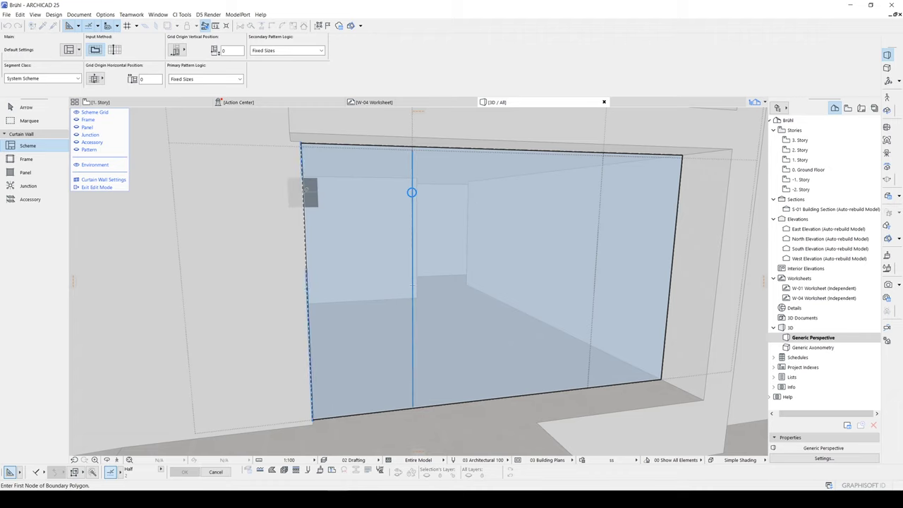
{"action": "left_click", "coordinate": [304, 192]}
{"action": "middle_click_drag", "start_coordinate": [450, 208], "coordinate": [369, 233], "text": "shift"}
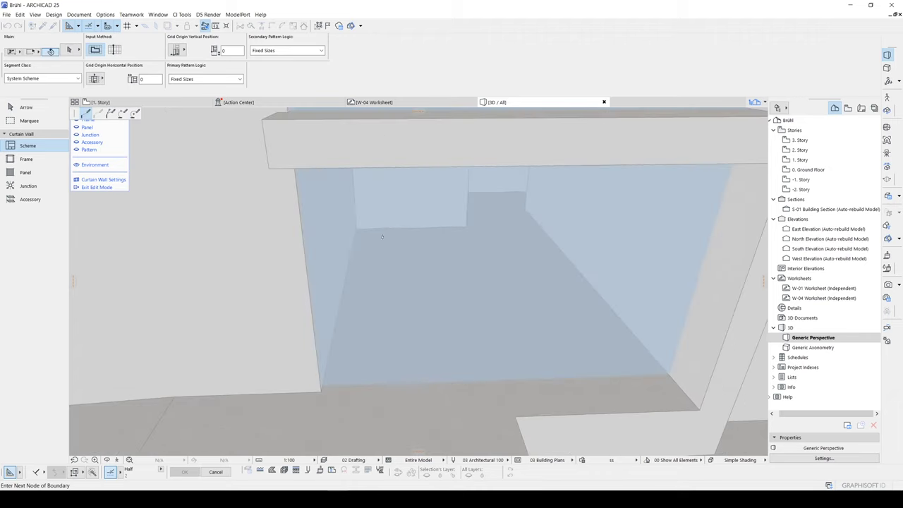
{"action": "key", "text": "Escape"}
{"action": "key", "text": "Escape"}
{"action": "middle_click_drag", "start_coordinate": [409, 200], "coordinate": [377, 250], "text": "shift"}
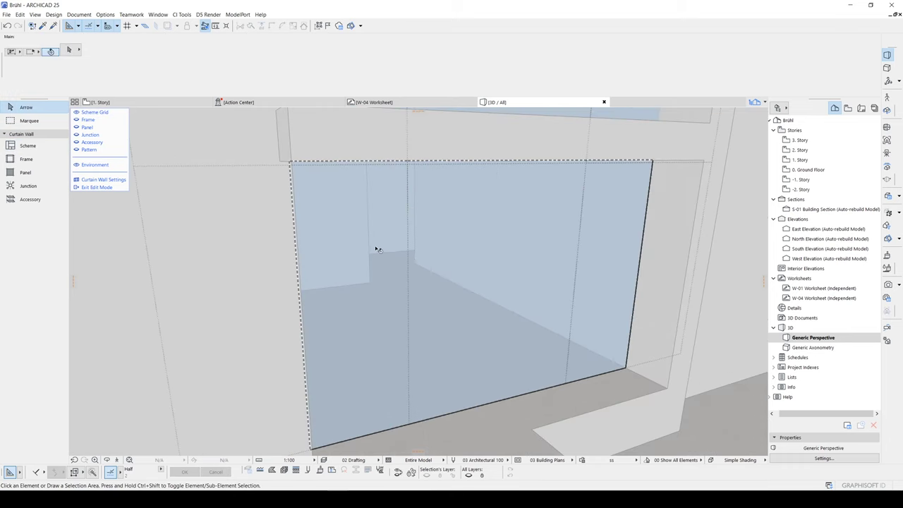
- With the scheme's Grid input method, add a horizontal grid line across the upper part of the curtain wall and leave editing
{"action": "left_click", "coordinate": [406, 229]}
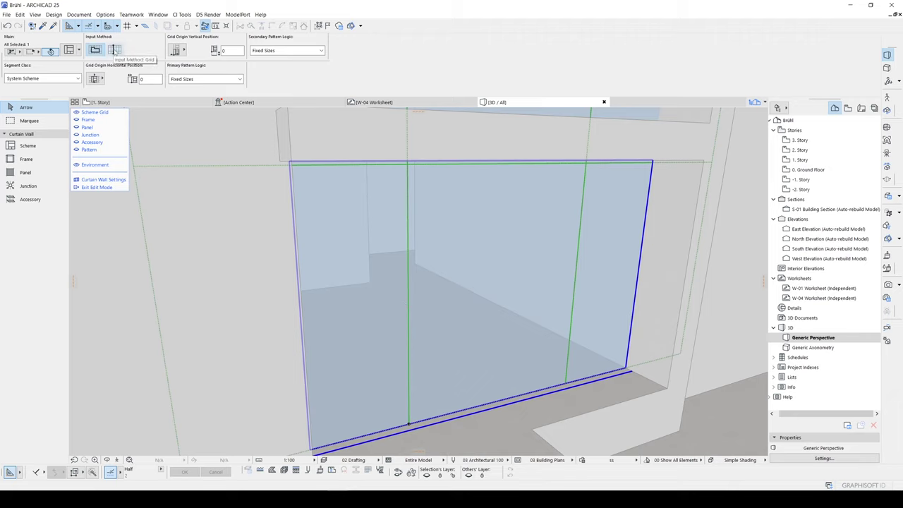
{"action": "left_click", "coordinate": [114, 50]}
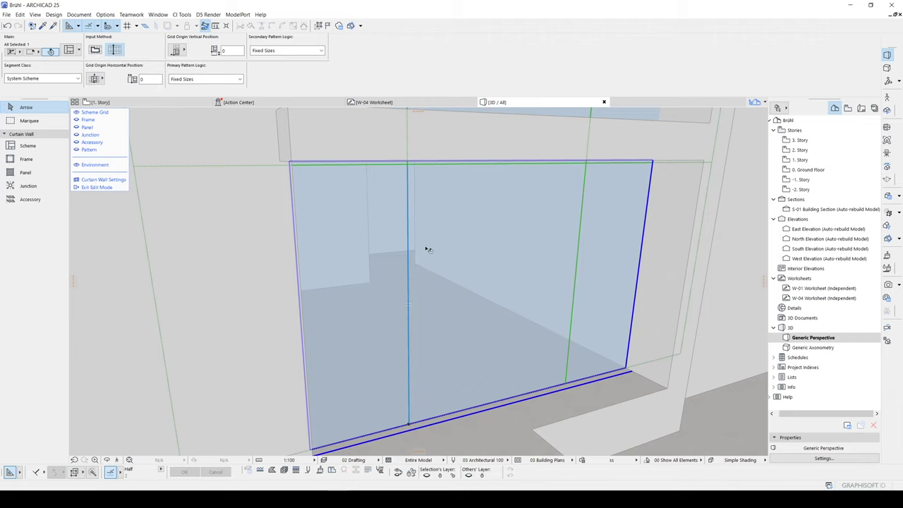
{"action": "middle_click_drag", "start_coordinate": [424, 250], "coordinate": [396, 240], "text": "shift"}
{"action": "left_click", "coordinate": [399, 234], "text": "alt"}
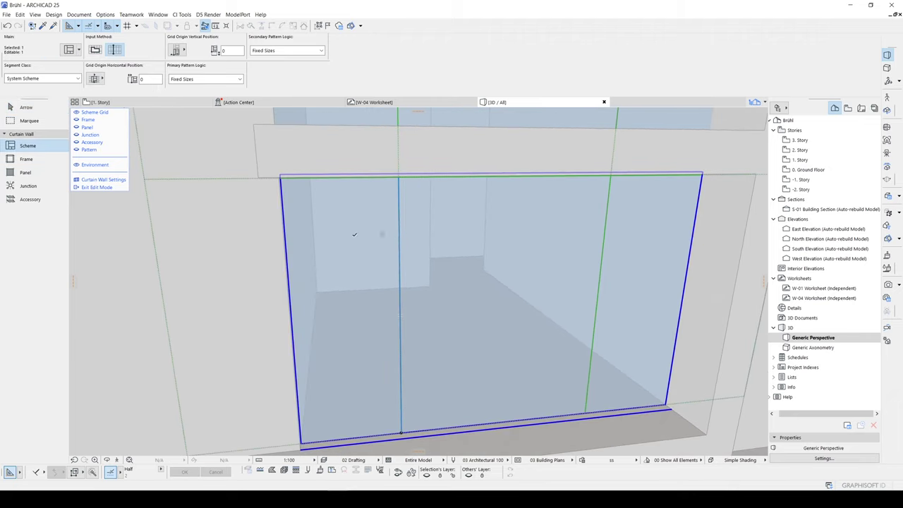
{"action": "key", "text": "Escape"}
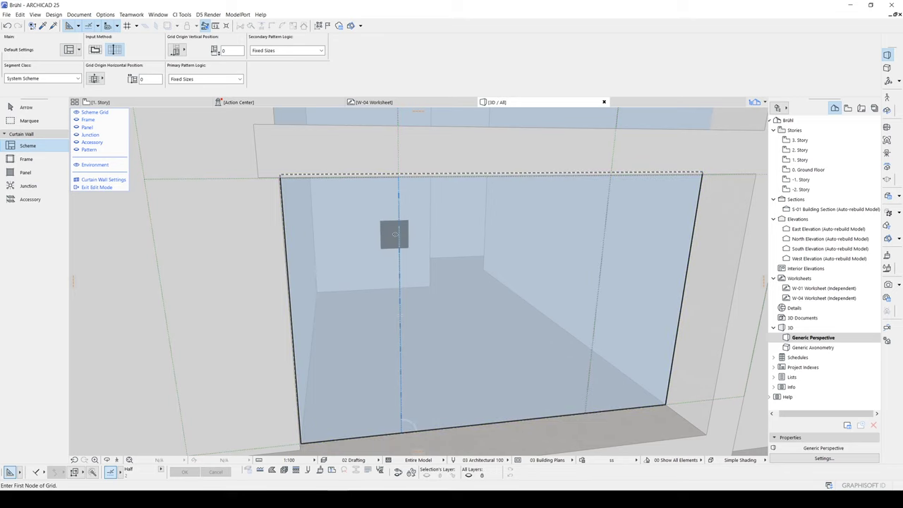
{"action": "left_click", "coordinate": [399, 233]}
{"action": "left_click", "coordinate": [327, 235]}
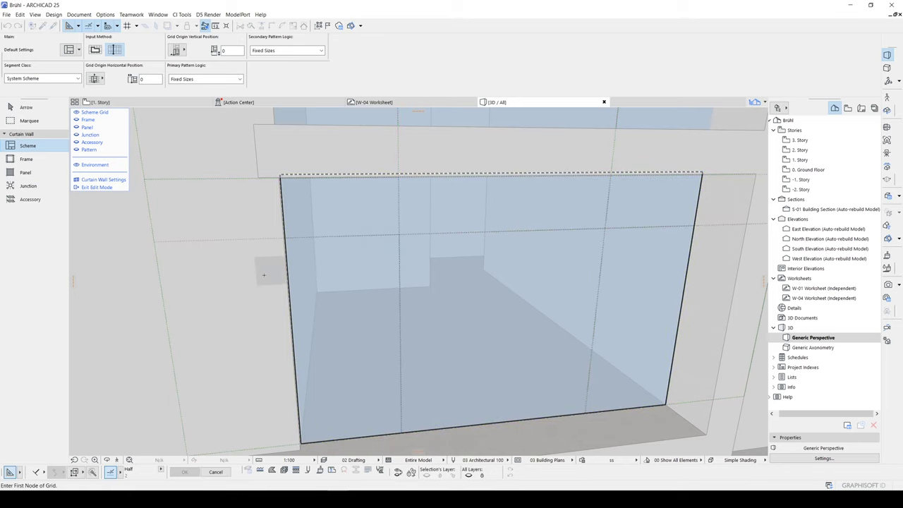
{"action": "middle_click_drag", "start_coordinate": [383, 277], "coordinate": [461, 280], "text": "shift"}
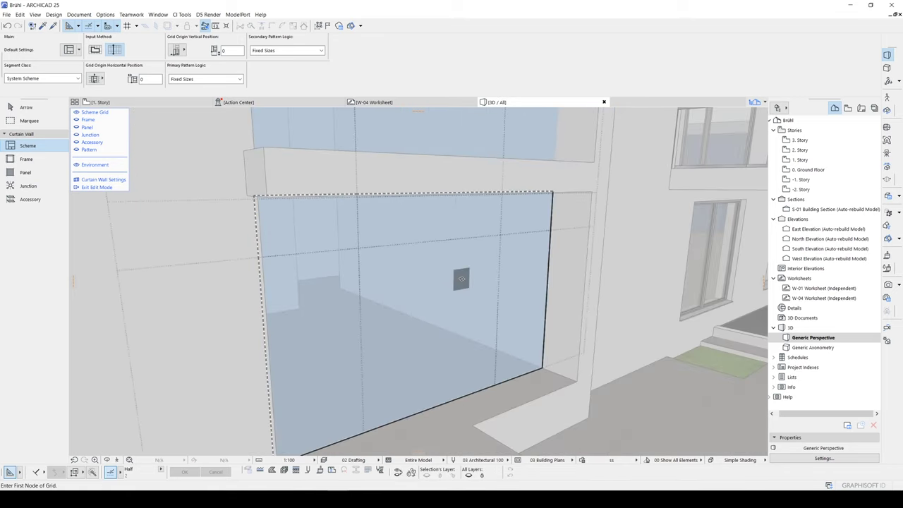
{"action": "scroll", "coordinate": [457, 280], "scroll_direction": "down", "scroll_amount": 1}
{"action": "key", "text": "w"}
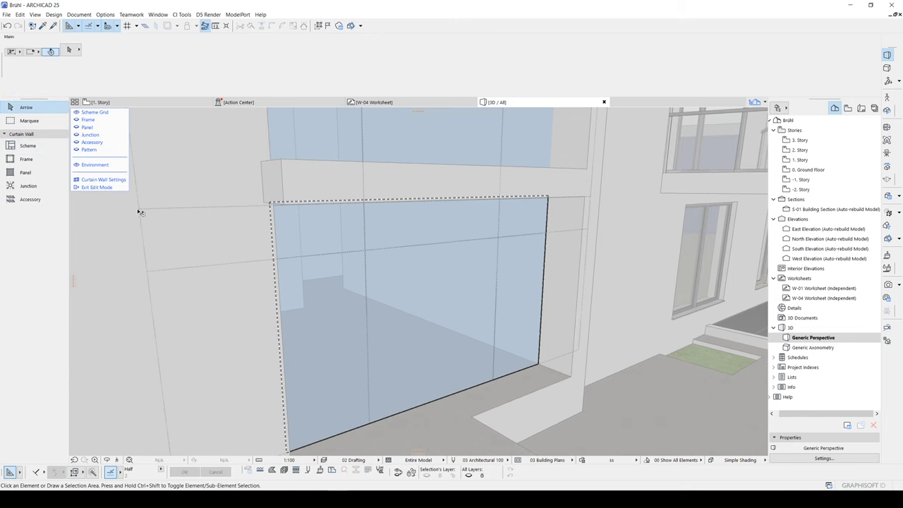
{"action": "left_click", "coordinate": [96, 187]}
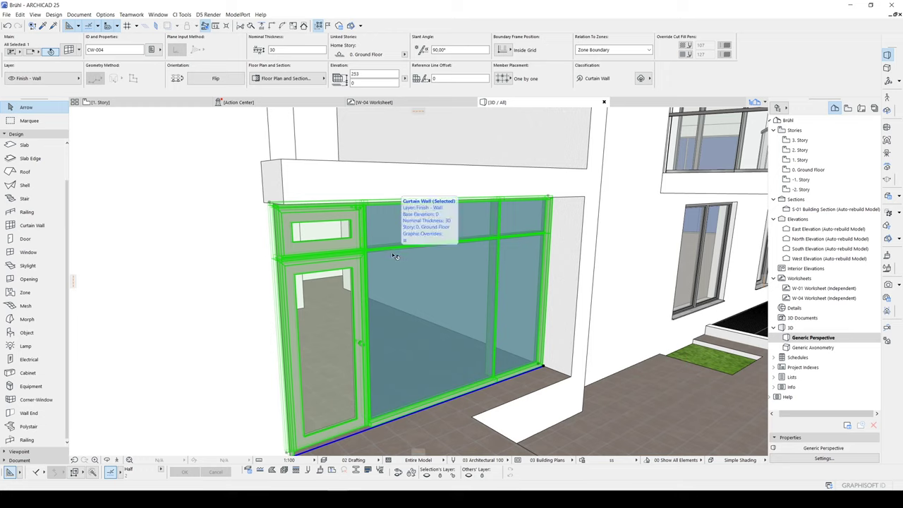
- Reopen the curtain wall for editing and replace the panel above the door with the adjacent glass Main Panel type
{"action": "key", "text": "Escape"}
{"action": "double_click", "coordinate": [443, 291]}
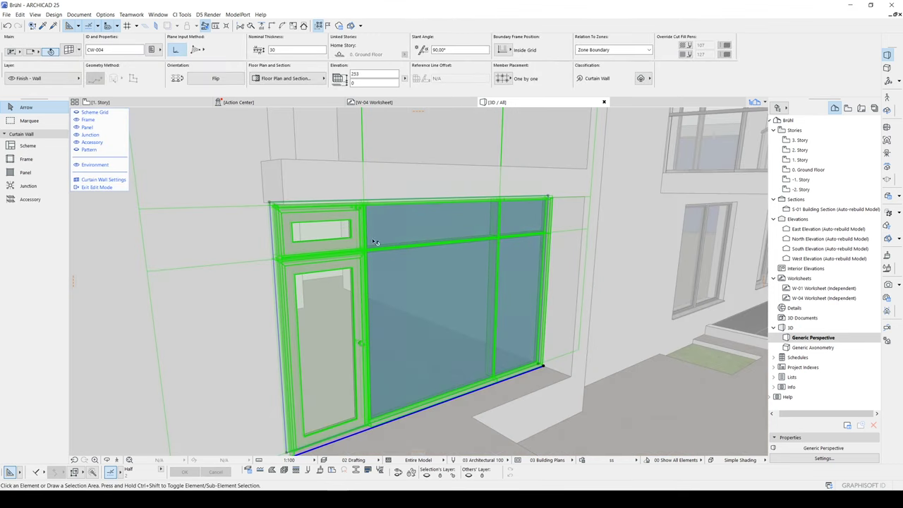
{"action": "middle_click_drag", "start_coordinate": [407, 235], "coordinate": [375, 236], "text": "shift"}
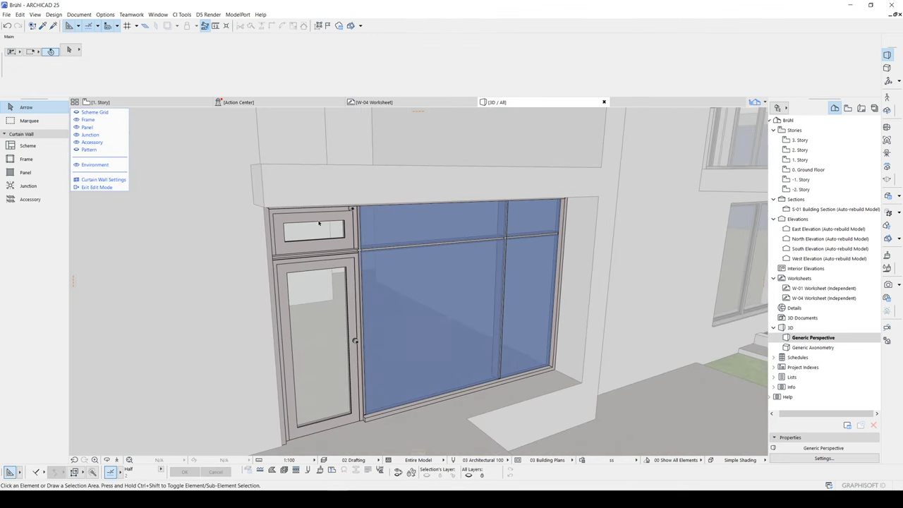
{"action": "left_click", "coordinate": [426, 225], "text": "alt"}
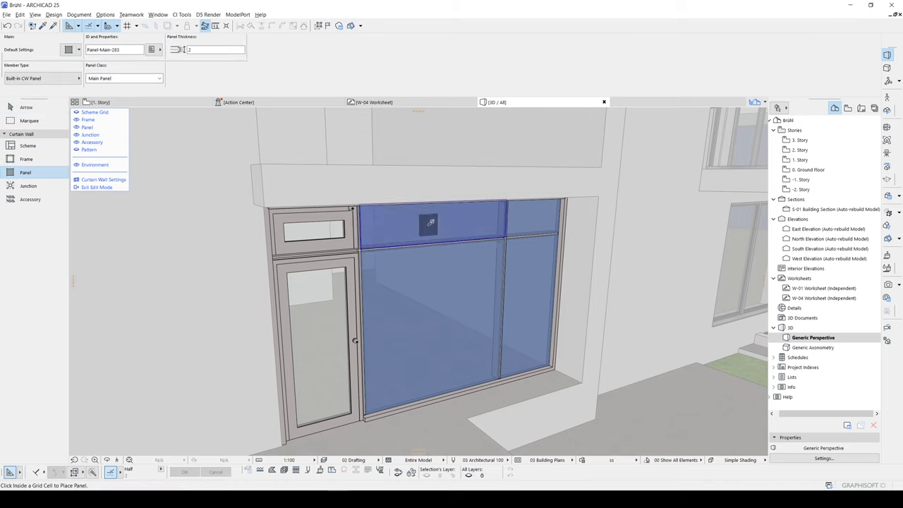
{"action": "left_click", "coordinate": [328, 232]}
- Try a CW Door 25 panel in the narrow lower cell at the end opposite the door, and undo the placement
{"action": "middle_click_drag", "start_coordinate": [407, 252], "coordinate": [360, 251], "text": "shift"}
{"action": "left_click", "coordinate": [325, 280], "text": "alt"}
{"action": "left_click", "coordinate": [529, 261]}
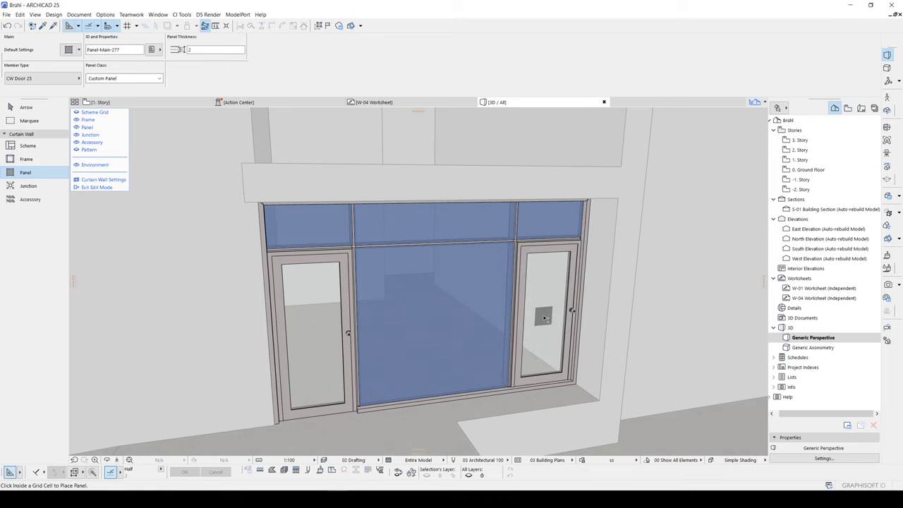
{"action": "key", "text": "ctrl+z"}
{"action": "middle_click_drag", "start_coordinate": [450, 303], "coordinate": [593, 279], "text": "shift"}
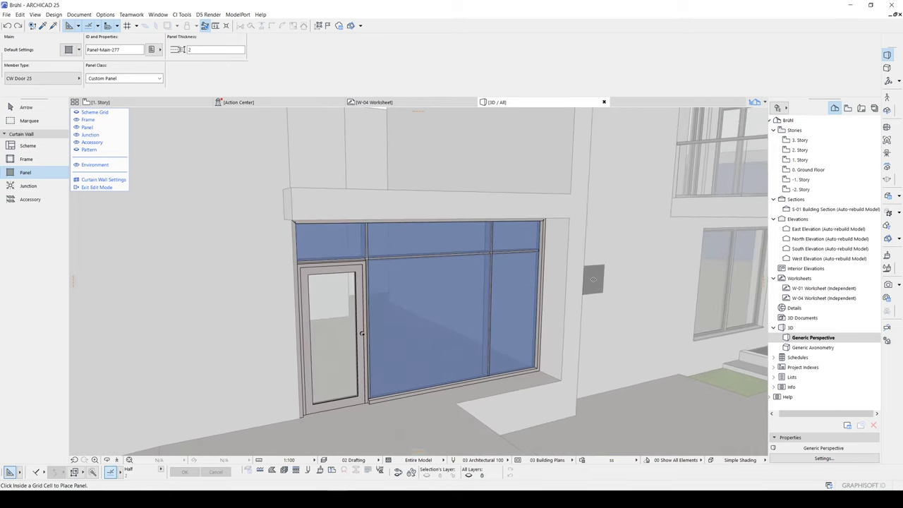
- Change the handle of the curtain wall's door panel to Style 15
{"action": "left_click", "coordinate": [39, 107]}
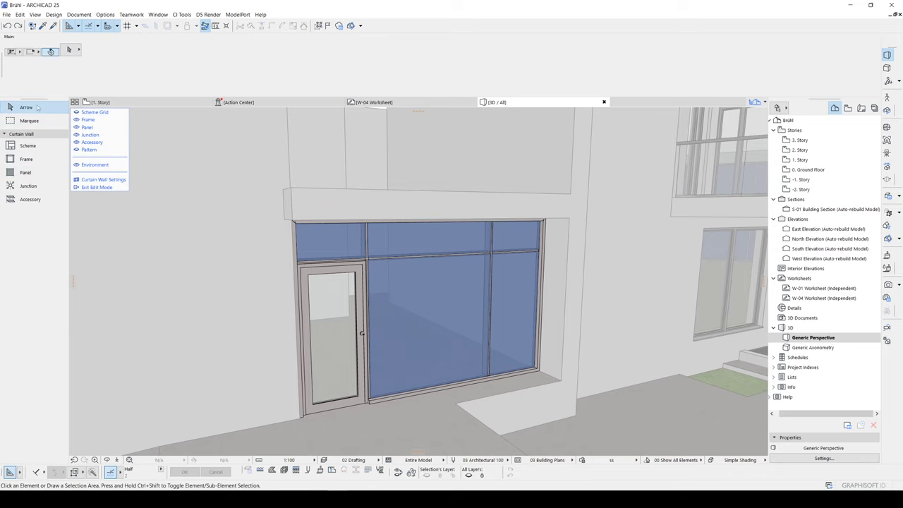
{"action": "left_click", "coordinate": [359, 330]}
{"action": "mouse_move", "coordinate": [360, 330]}
{"action": "middle_mouse_down", "text": "shift"}
{"action": "mouse_move", "coordinate": [337, 349]}
{"action": "mouse_move", "coordinate": [348, 336]}
{"action": "middle_mouse_up", "text": "shift"}
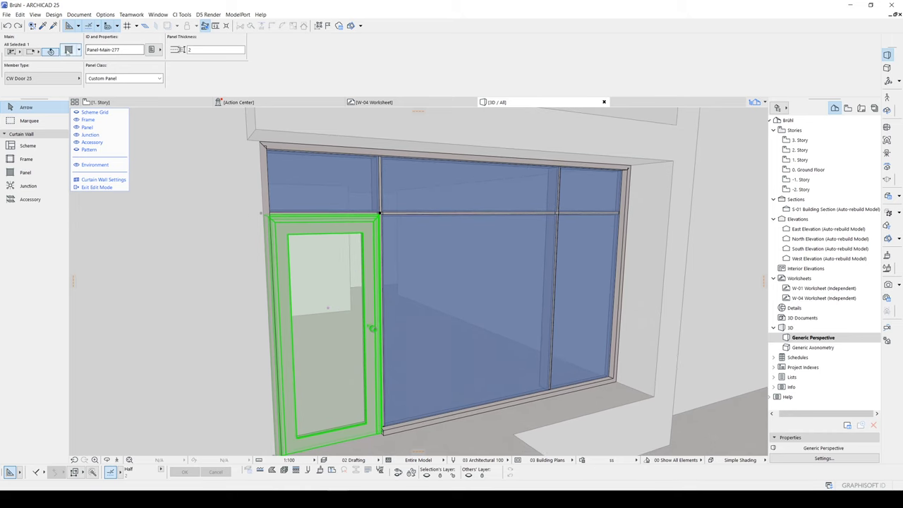
{"action": "left_click", "coordinate": [68, 50]}
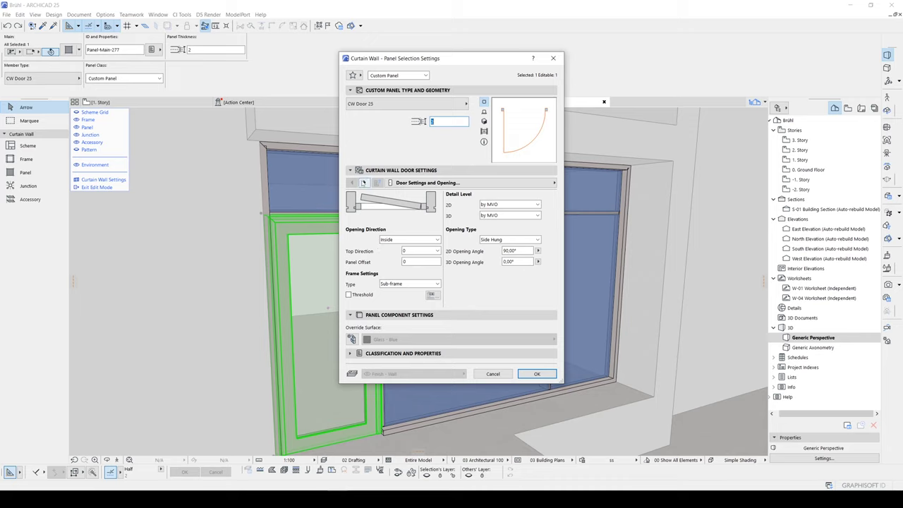
{"action": "left_click", "coordinate": [364, 182]}
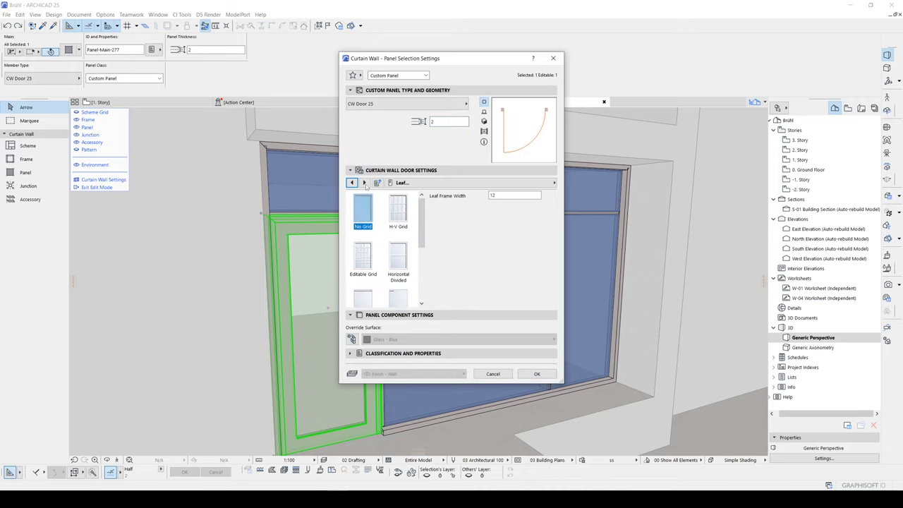
{"action": "left_click", "coordinate": [364, 182]}
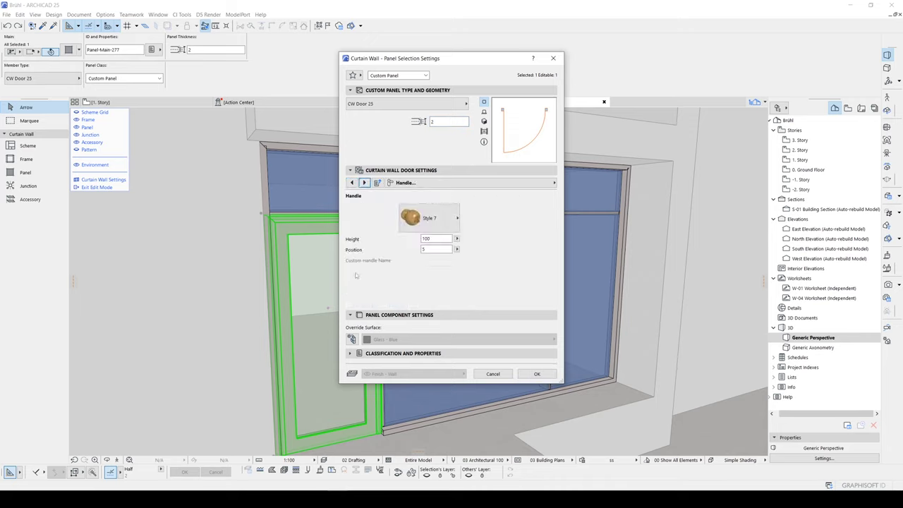
{"action": "left_click", "coordinate": [434, 220]}
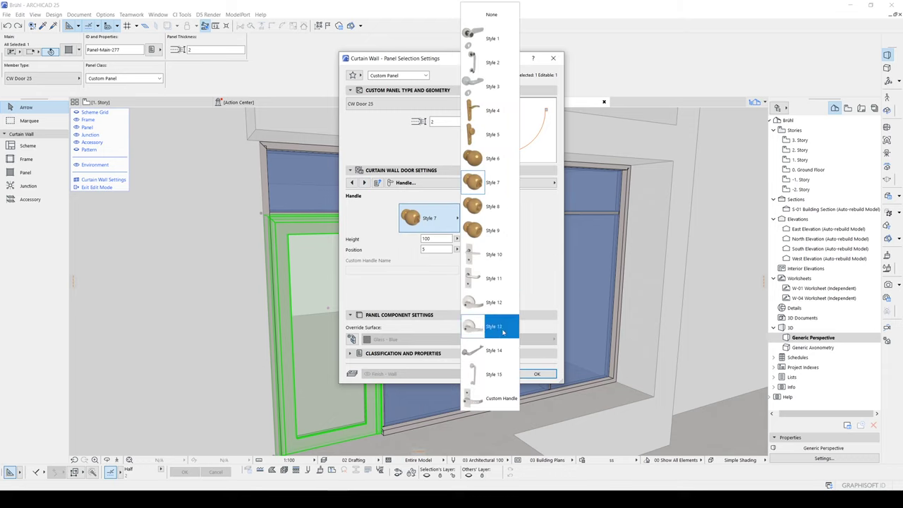
{"action": "left_click", "coordinate": [495, 377]}
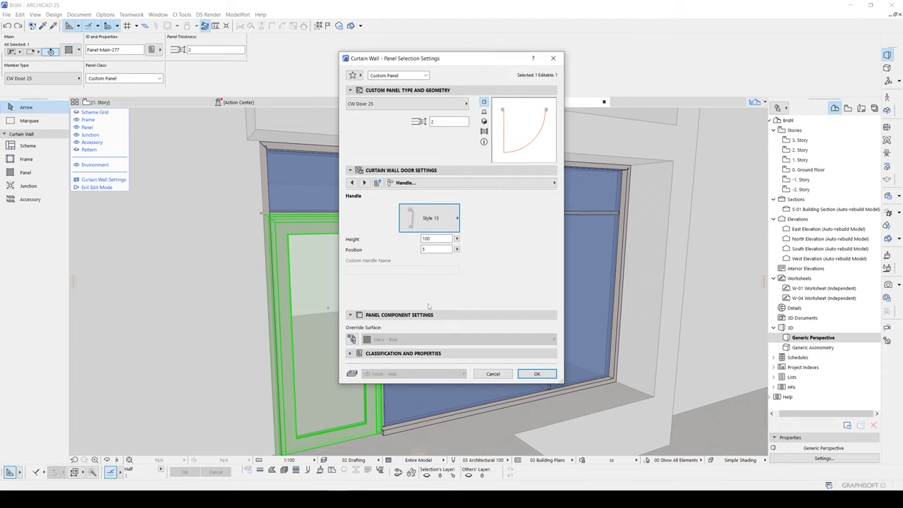
{"action": "left_click", "coordinate": [536, 374]}
- Set the position of the door panel's handle to 8
{"action": "scroll", "coordinate": [319, 362], "scroll_direction": "up", "scroll_amount": 5}
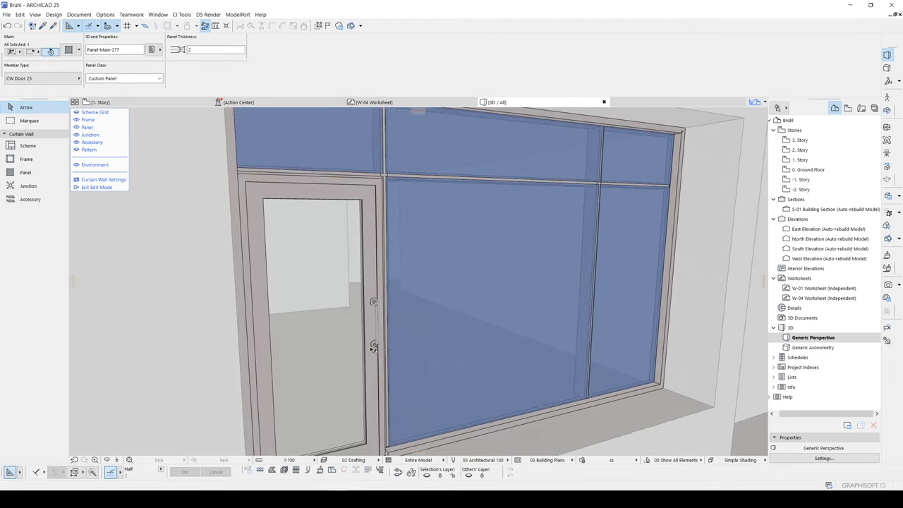
{"action": "scroll", "coordinate": [303, 325], "scroll_direction": "up", "scroll_amount": 6}
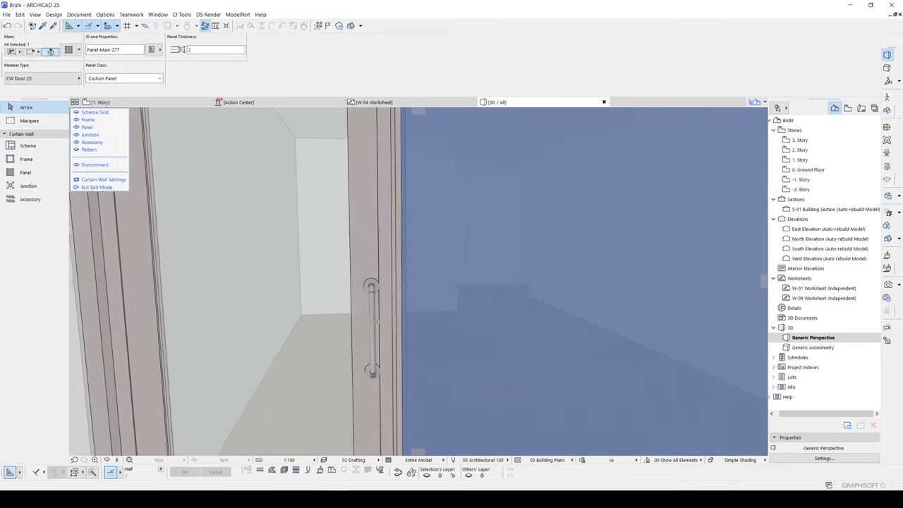
{"action": "middle_click_drag", "start_coordinate": [294, 294], "coordinate": [348, 329], "text": "shift"}
{"action": "scroll", "coordinate": [378, 330], "scroll_direction": "down", "scroll_amount": 1}
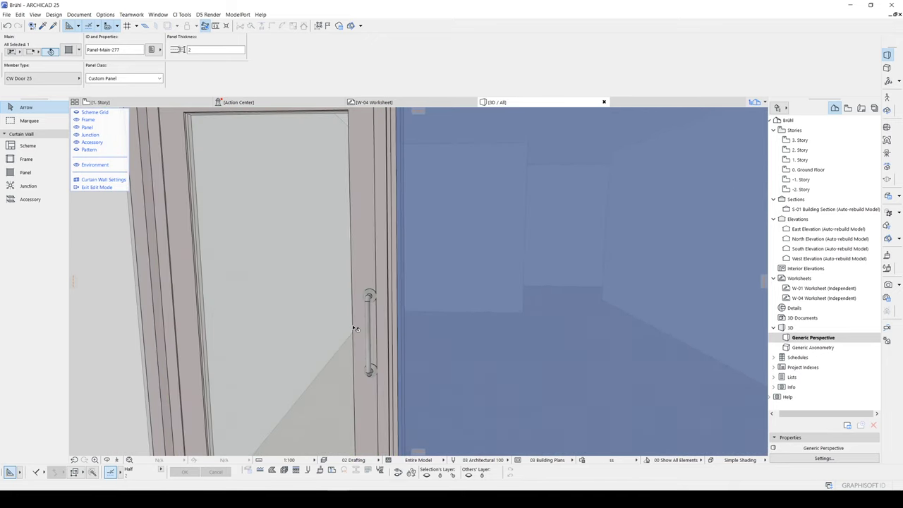
{"action": "key", "text": "ctrl+t"}
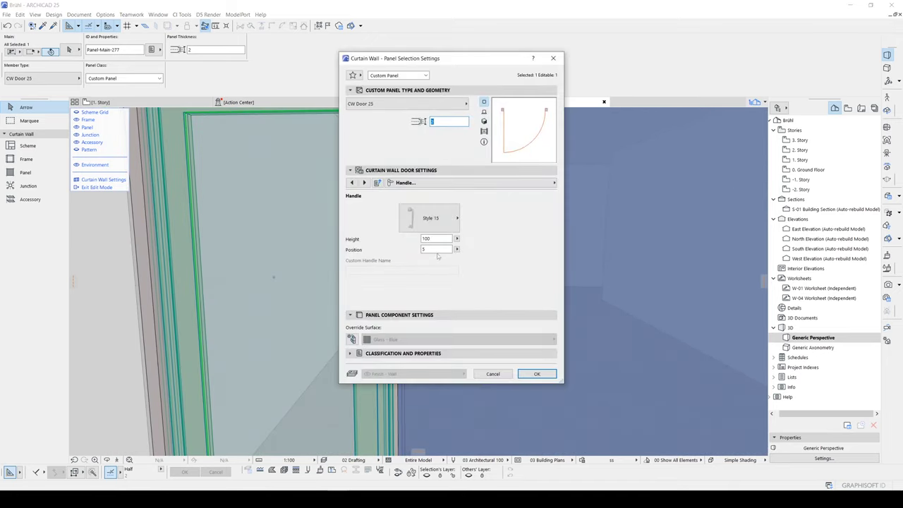
{"action": "left_click", "coordinate": [434, 250]}
{"action": "left_click", "coordinate": [536, 373]}
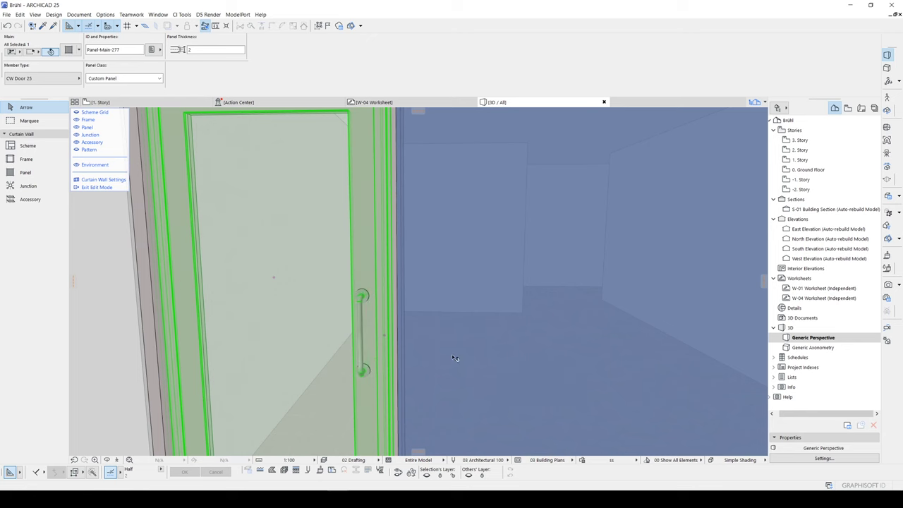
- Turn on Override Surfaces in the model attributes of the curtain wall's door panel
{"action": "middle_click_drag", "start_coordinate": [454, 344], "coordinate": [440, 359], "text": "shift"}
{"action": "scroll", "coordinate": [391, 318], "scroll_direction": "down", "scroll_amount": 2}
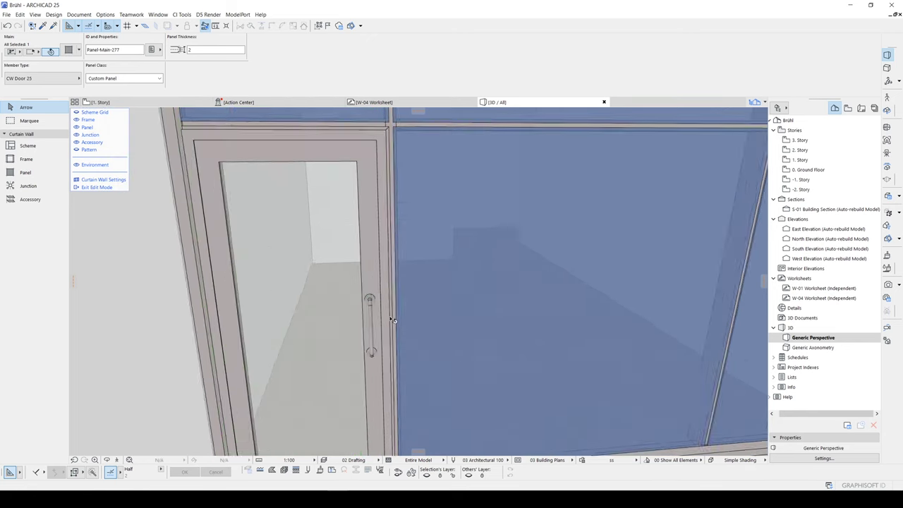
{"action": "double_click", "coordinate": [376, 304]}
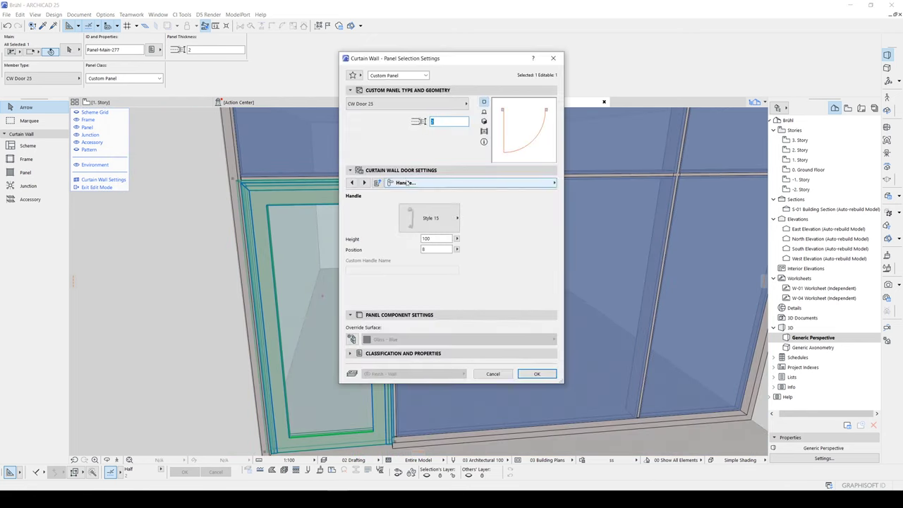
{"action": "left_click_drag", "start_coordinate": [415, 60], "coordinate": [607, 101]}
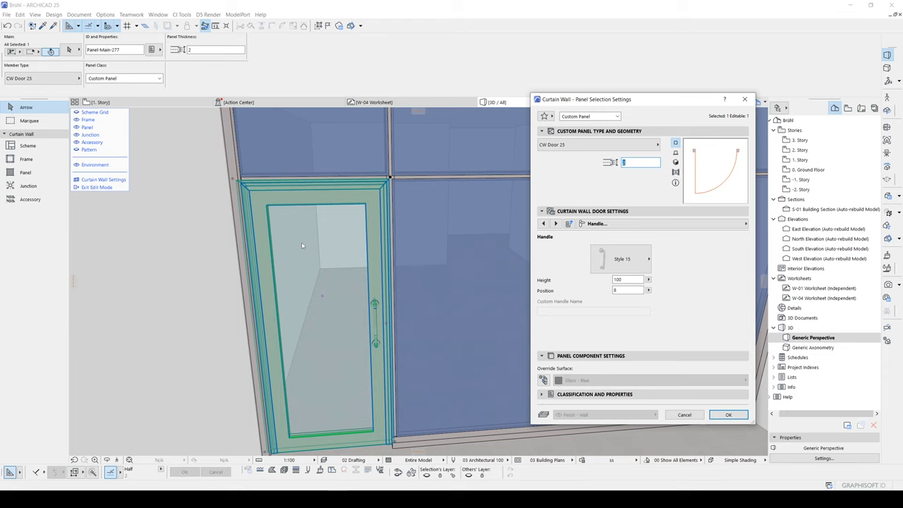
{"action": "left_click", "coordinate": [596, 224]}
{"action": "left_click", "coordinate": [599, 224]}
{"action": "left_click", "coordinate": [556, 223]}
{"action": "left_click", "coordinate": [556, 224]}
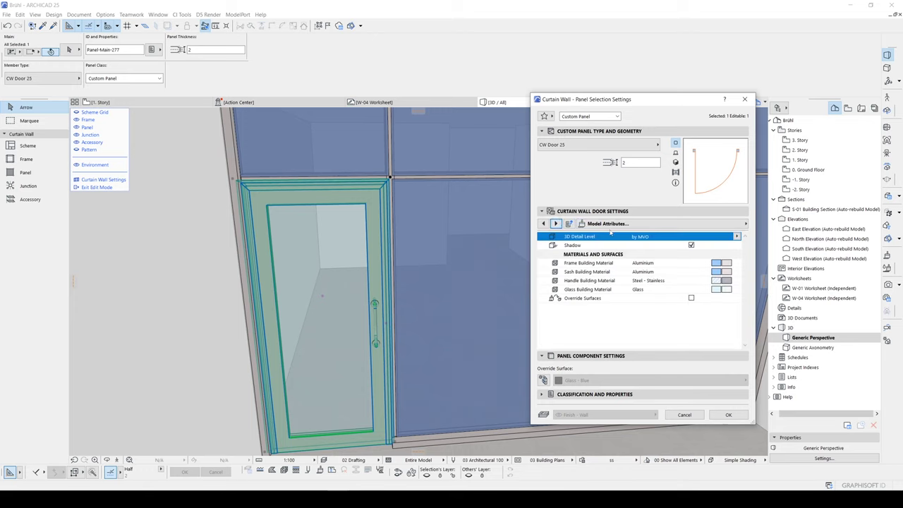
{"action": "left_click", "coordinate": [570, 300]}
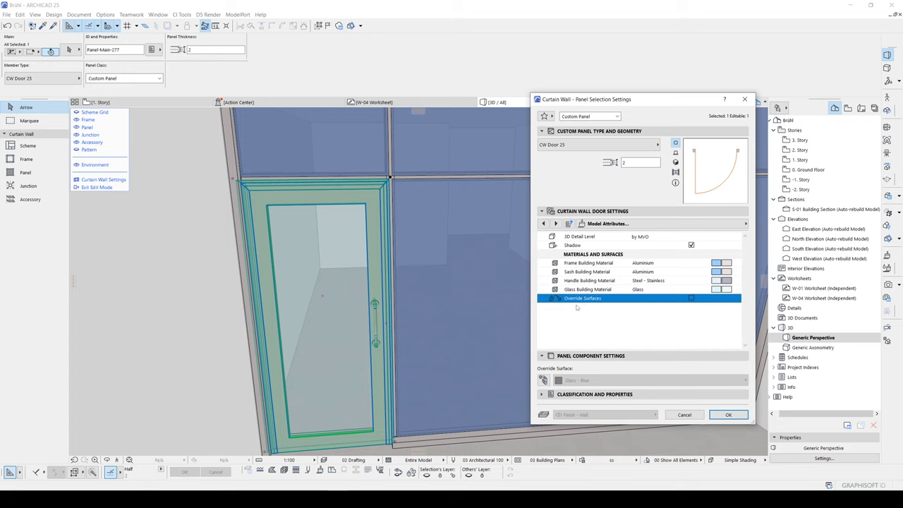
{"action": "left_click", "coordinate": [692, 298]}
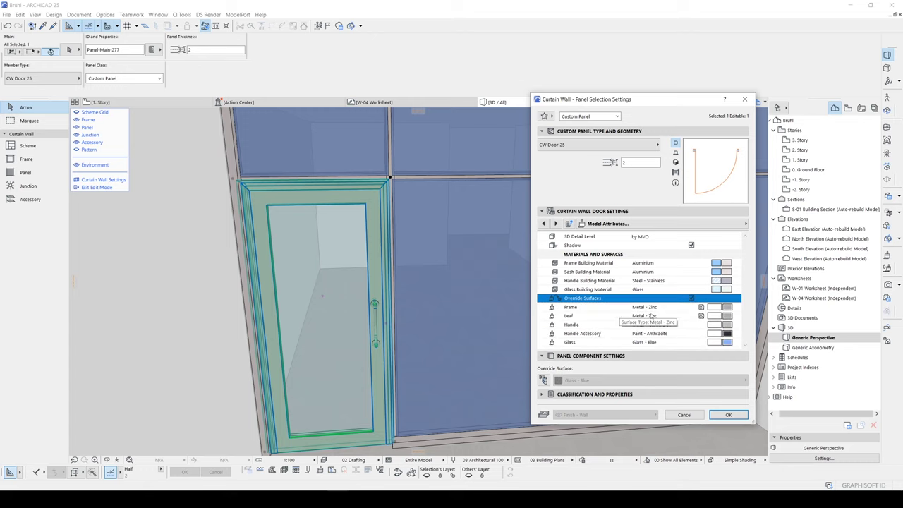
- Set the door panel's frame and leaf surfaces to Metal - Aluminium and apply the panel settings
{"action": "left_click", "coordinate": [564, 307]}
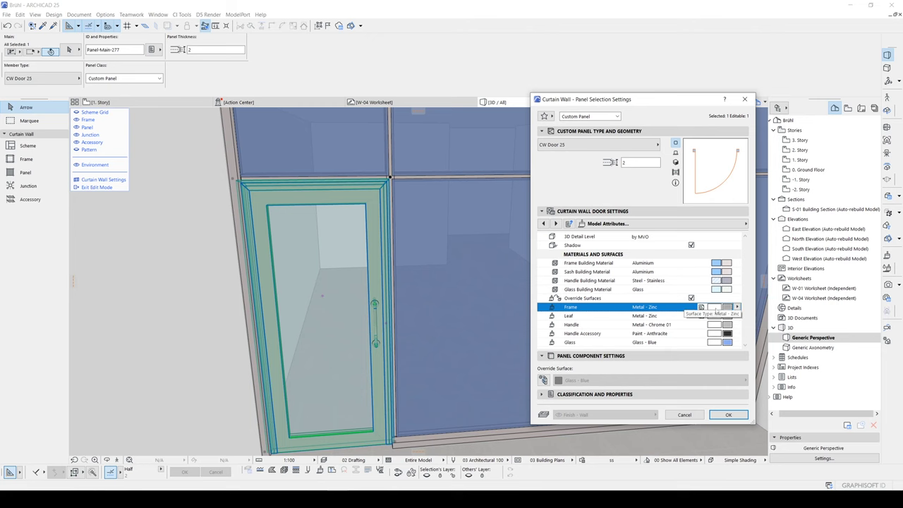
{"action": "left_click", "coordinate": [737, 307]}
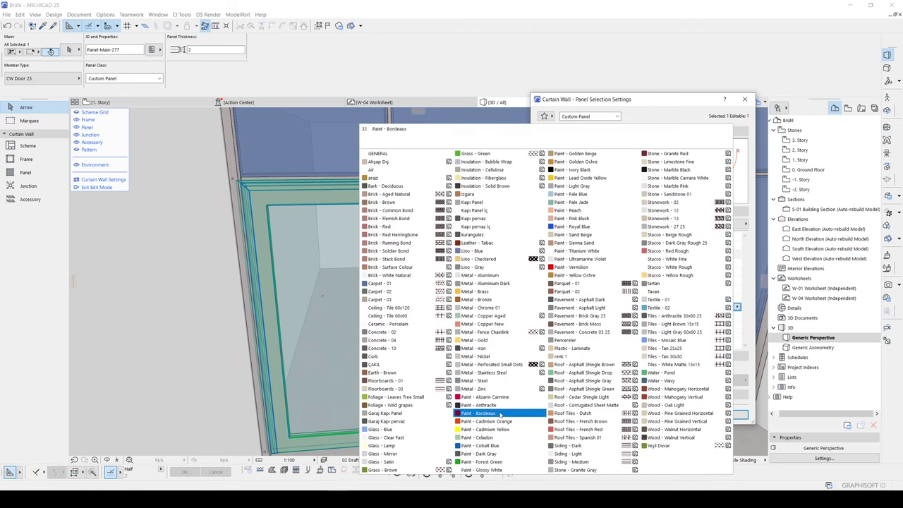
{"action": "left_click", "coordinate": [483, 275]}
{"action": "left_click", "coordinate": [702, 329]}
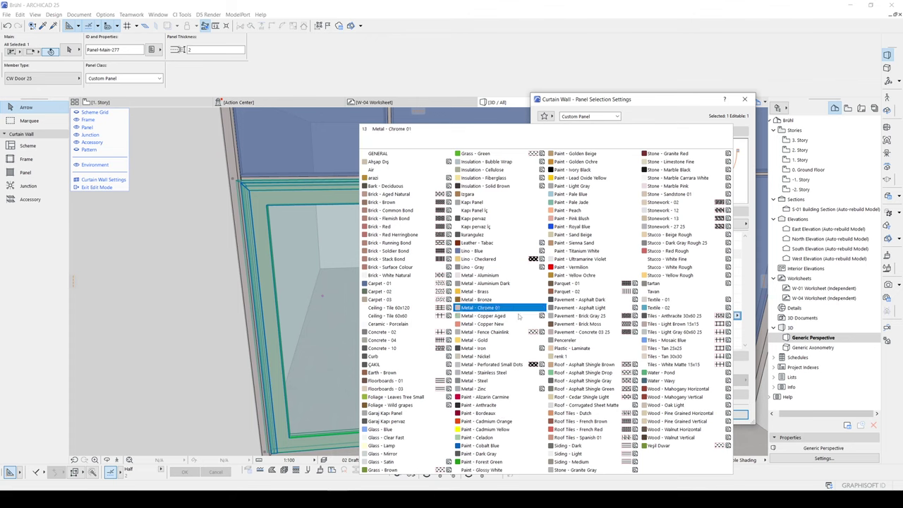
{"action": "left_click", "coordinate": [500, 276]}
{"action": "left_click", "coordinate": [578, 343]}
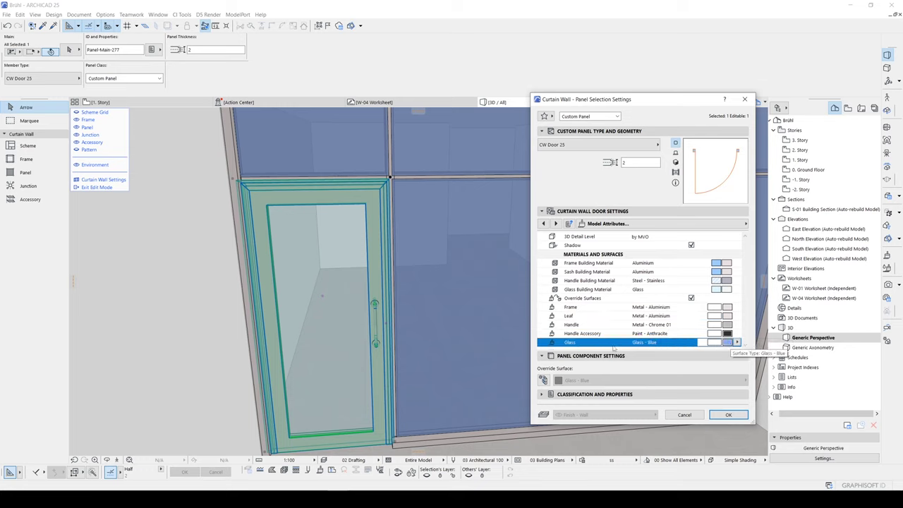
{"action": "left_click", "coordinate": [555, 223]}
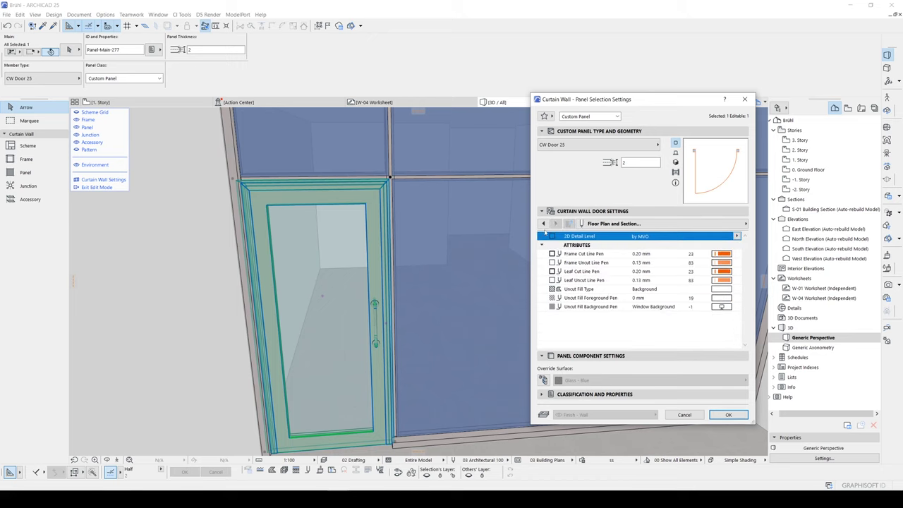
{"action": "left_click", "coordinate": [543, 223]}
{"action": "left_click", "coordinate": [728, 414]}
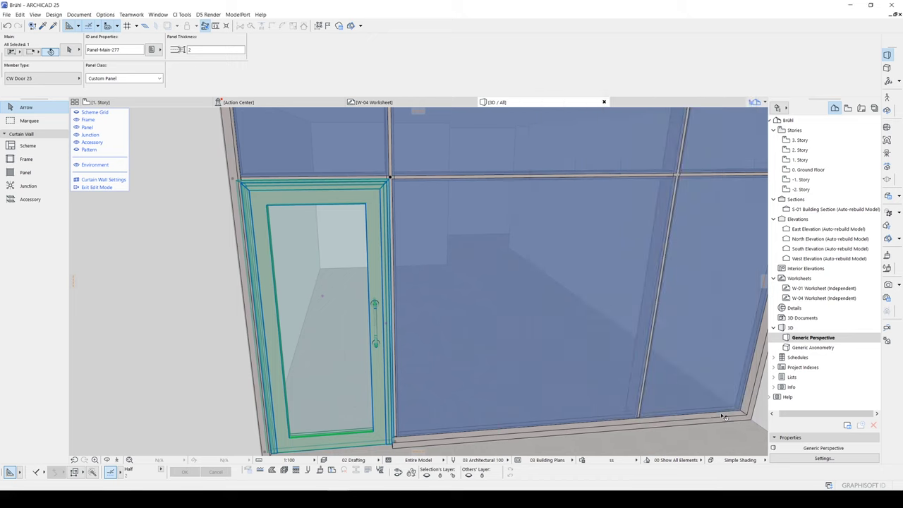
- Exit the curtain wall's edit mode and return to the full building model
{"action": "scroll", "coordinate": [405, 327], "scroll_direction": "down", "scroll_amount": 4}
{"action": "middle_click_drag", "start_coordinate": [383, 326], "coordinate": [493, 316], "text": "shift"}
{"action": "scroll", "coordinate": [487, 314], "scroll_direction": "down", "scroll_amount": 6}
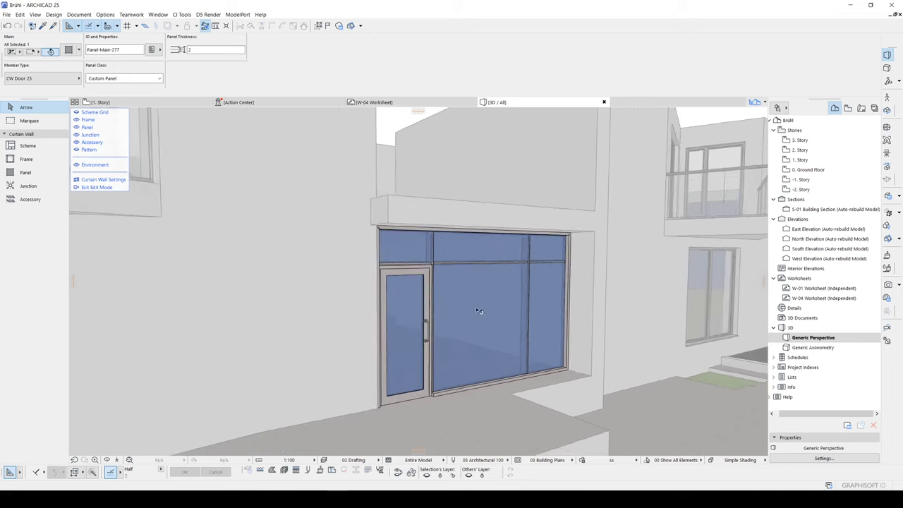
{"action": "left_click", "coordinate": [106, 188]}
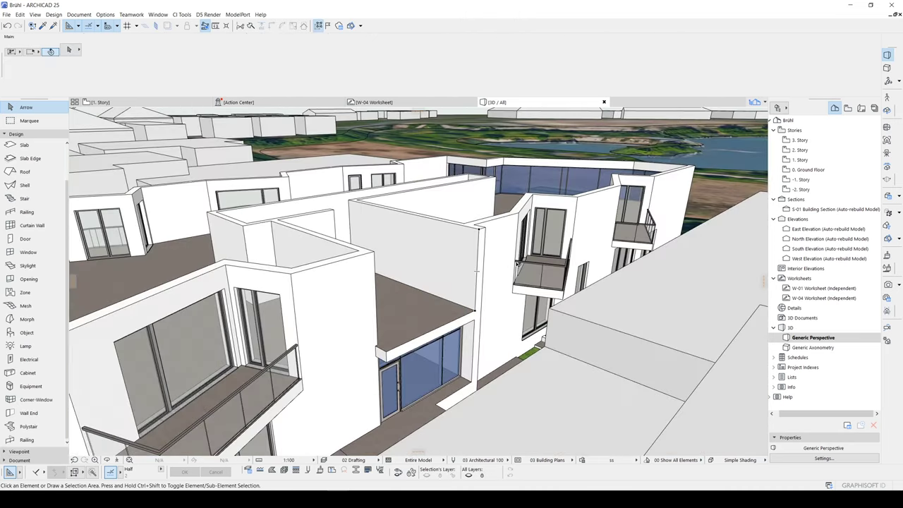
{"action": "left_click", "coordinate": [516, 261]}
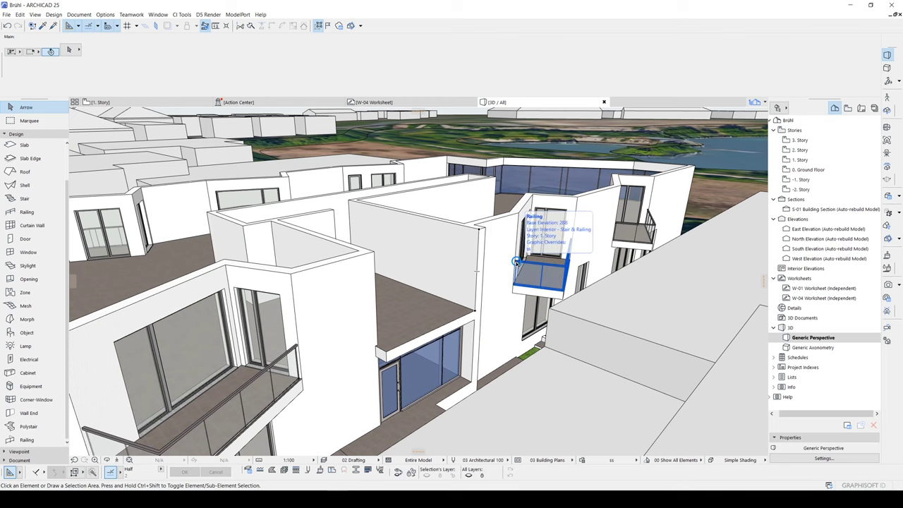
{"action": "scroll", "coordinate": [443, 324], "scroll_direction": "up", "scroll_amount": 2}
{"action": "middle_click_drag", "start_coordinate": [443, 325], "coordinate": [477, 305]}
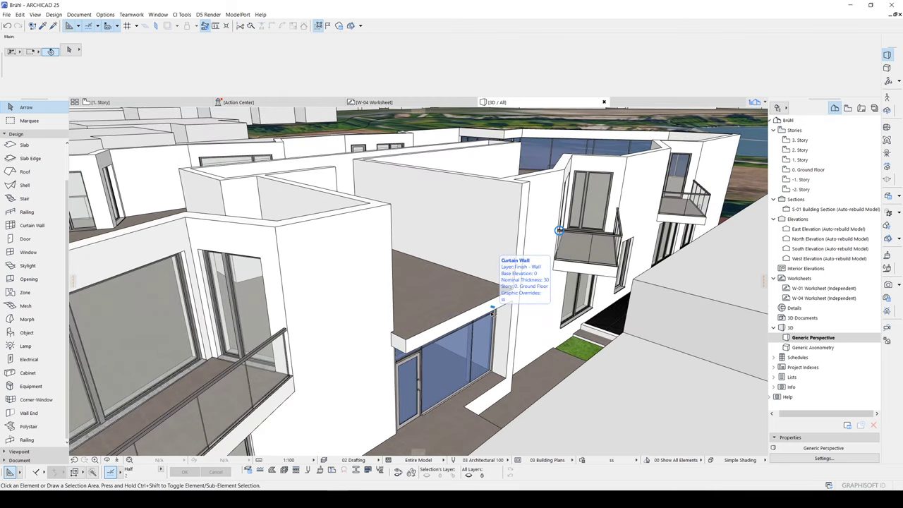
{"action": "left_click", "coordinate": [507, 300]}
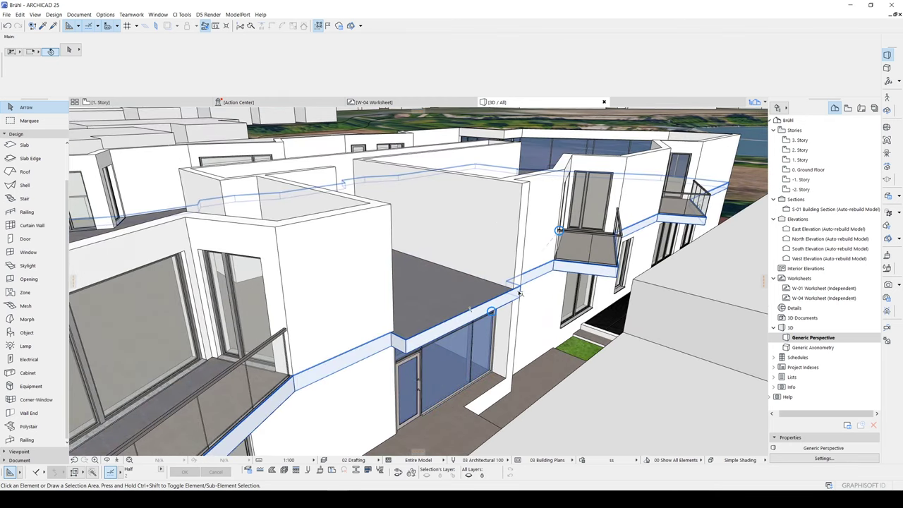
{"action": "key", "text": "Escape"}
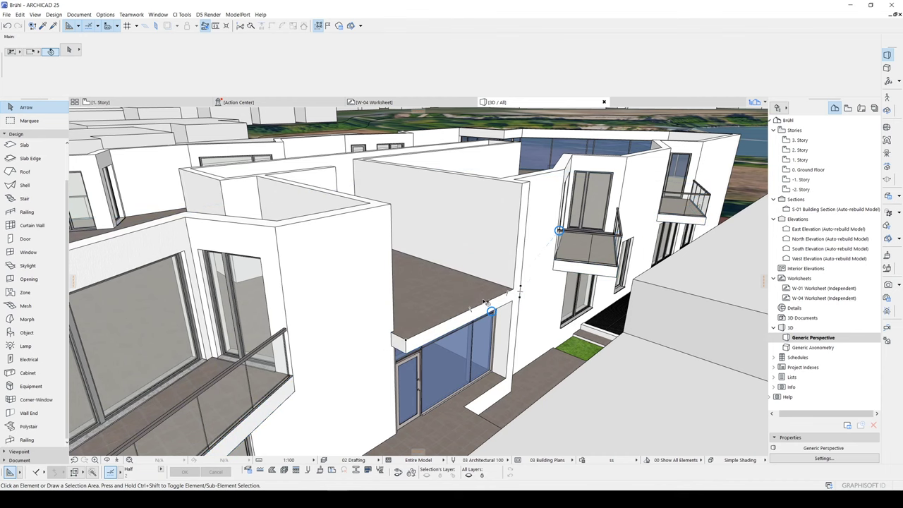
- Pick up the ground-floor curtain wall's settings and draw a new curtain wall along the terrace slab's front edge, with a short return at the corner
{"action": "scroll", "coordinate": [395, 334], "scroll_direction": "up", "scroll_amount": 2}
{"action": "left_click", "coordinate": [397, 338], "text": "alt"}
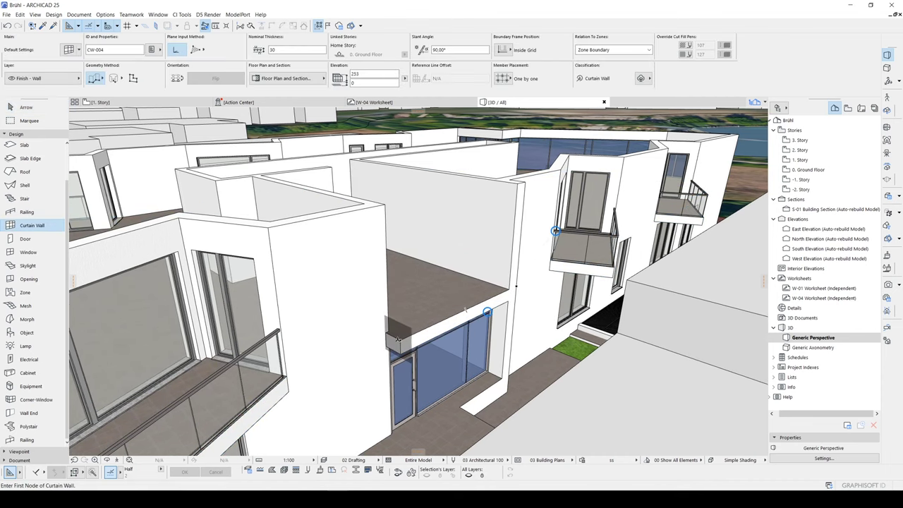
{"action": "scroll", "coordinate": [400, 339], "scroll_direction": "up", "scroll_amount": 3}
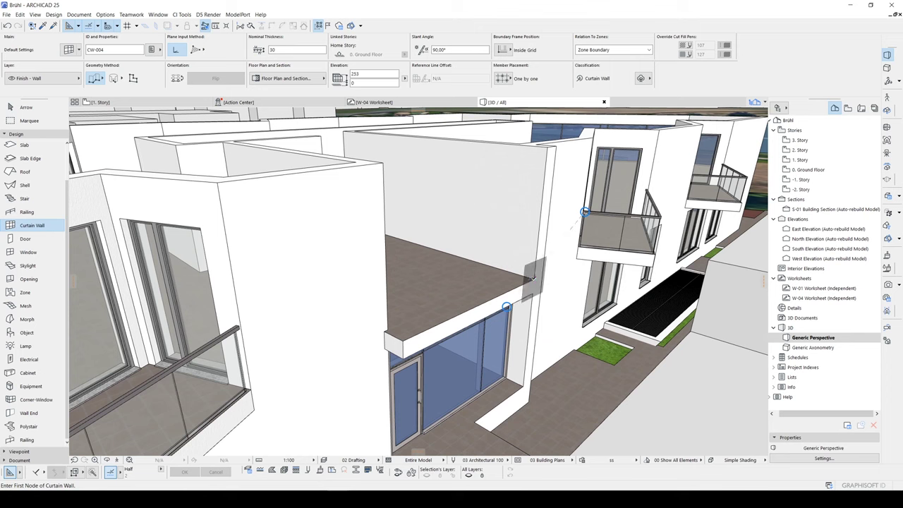
{"action": "left_click", "coordinate": [536, 278]}
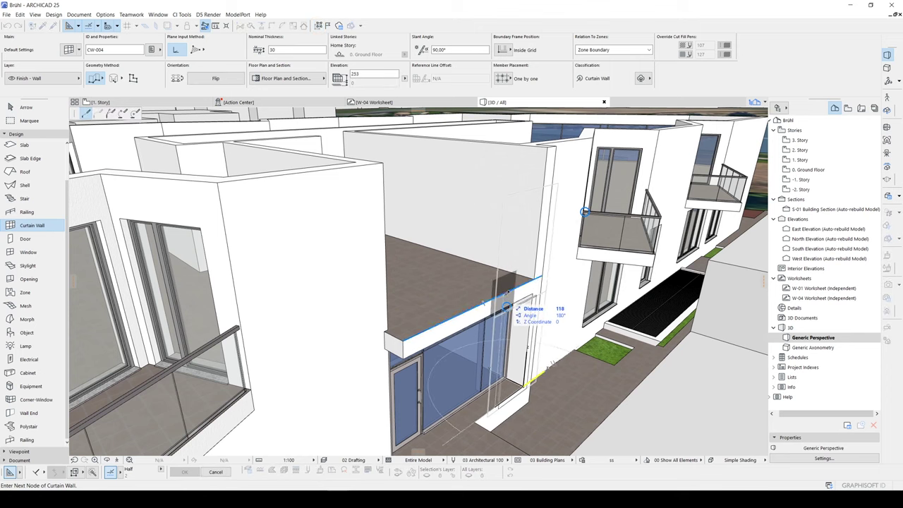
{"action": "left_click", "coordinate": [388, 349]}
{"action": "double_click", "coordinate": [386, 330]}
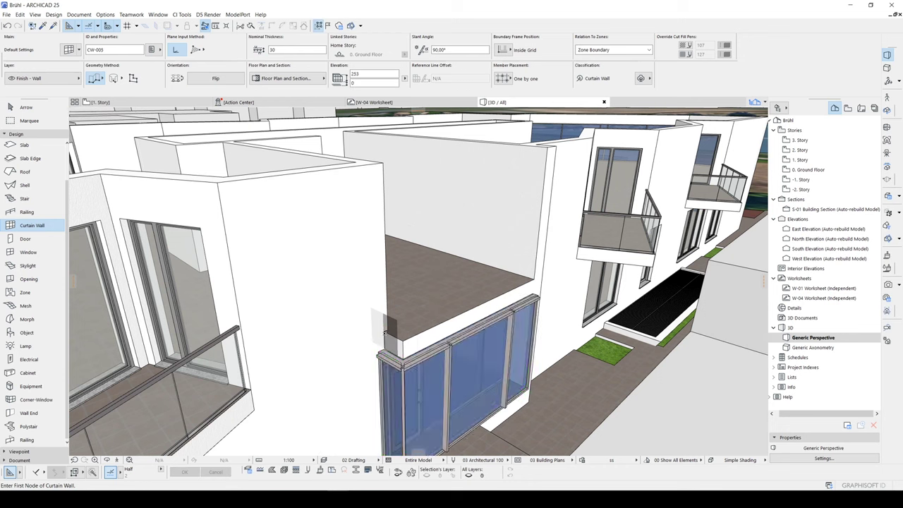
- Change the home story of the new corner curtain wall to 1. Story
{"action": "left_click", "coordinate": [411, 367], "text": "shift"}
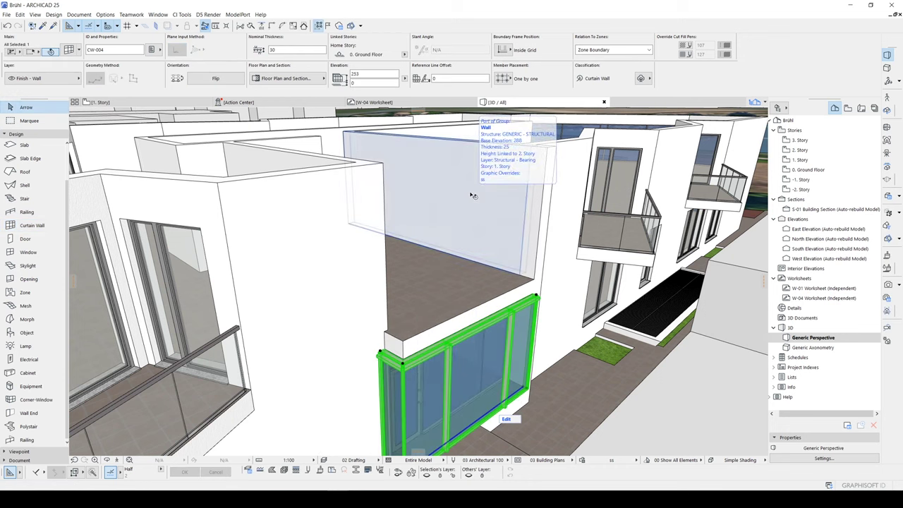
{"action": "key", "text": "ctrl+t"}
{"action": "left_click", "coordinate": [276, 39]}
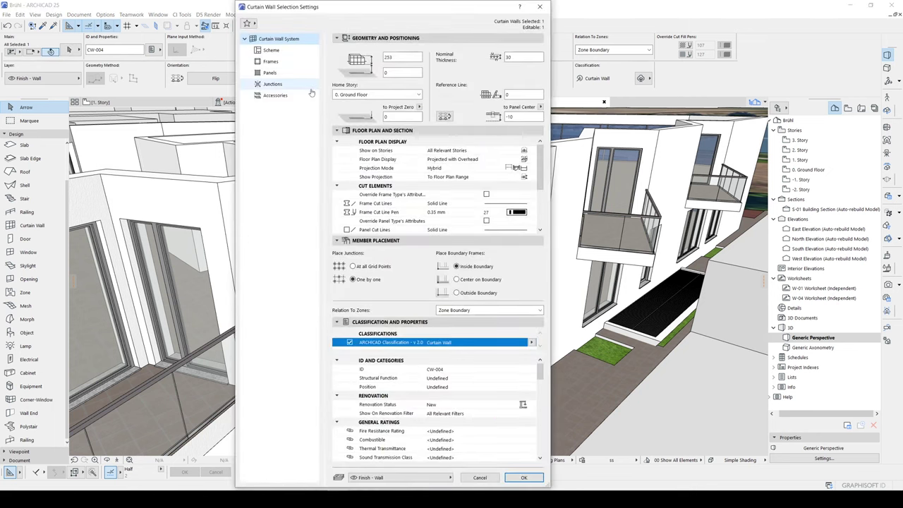
{"action": "left_click", "coordinate": [374, 93]}
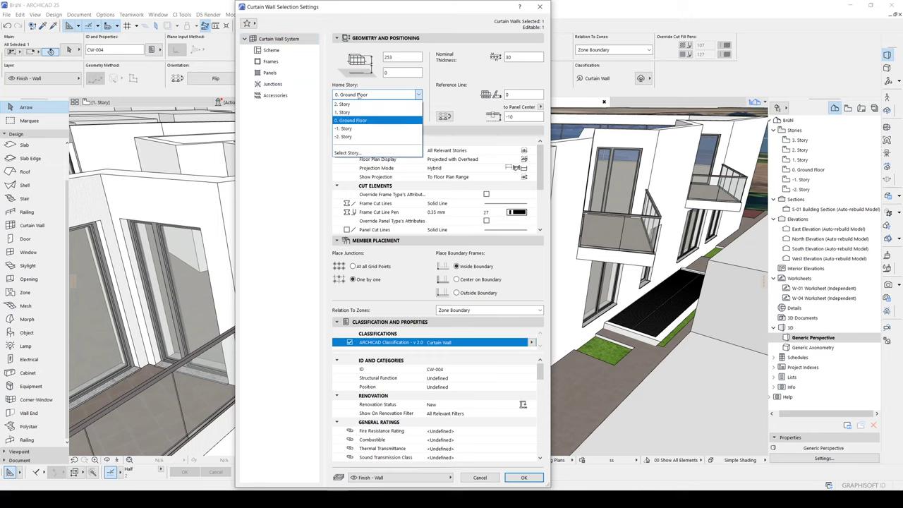
{"action": "left_click", "coordinate": [358, 112]}
{"action": "left_click", "coordinate": [523, 478]}
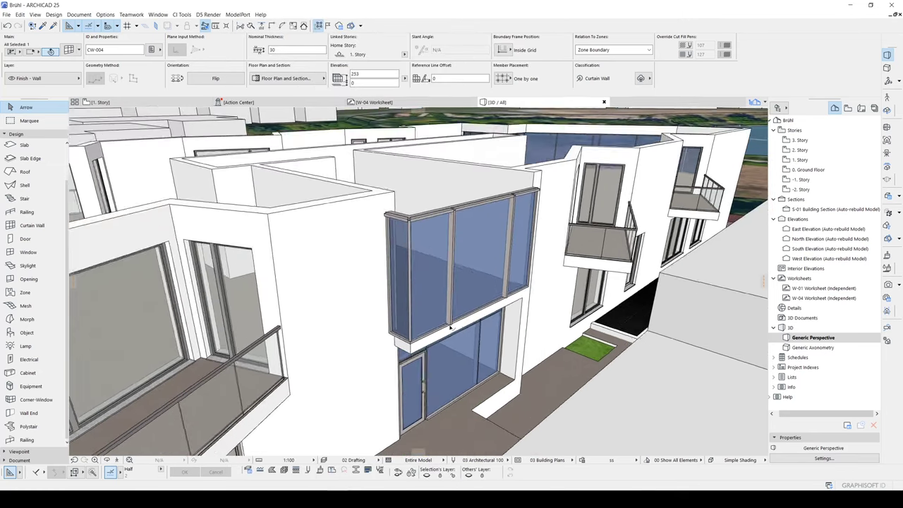
- Flip the orientation of the upper curtain wall and check its position on the slab edge from several sides
{"action": "middle_click_drag", "start_coordinate": [498, 317], "coordinate": [416, 332], "text": "shift"}
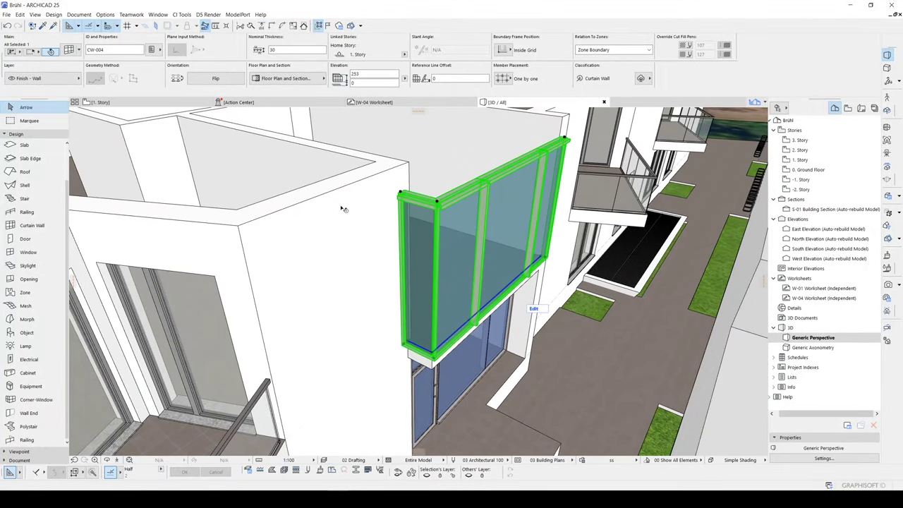
{"action": "left_click", "coordinate": [224, 83]}
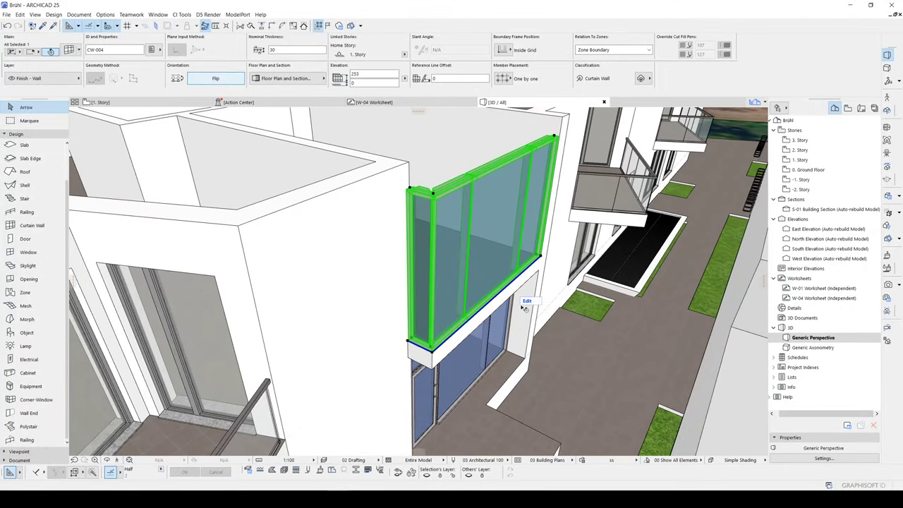
{"action": "middle_click_drag", "start_coordinate": [524, 308], "coordinate": [446, 266], "text": "shift"}
{"action": "middle_click_drag", "start_coordinate": [425, 297], "coordinate": [434, 209], "text": "shift"}
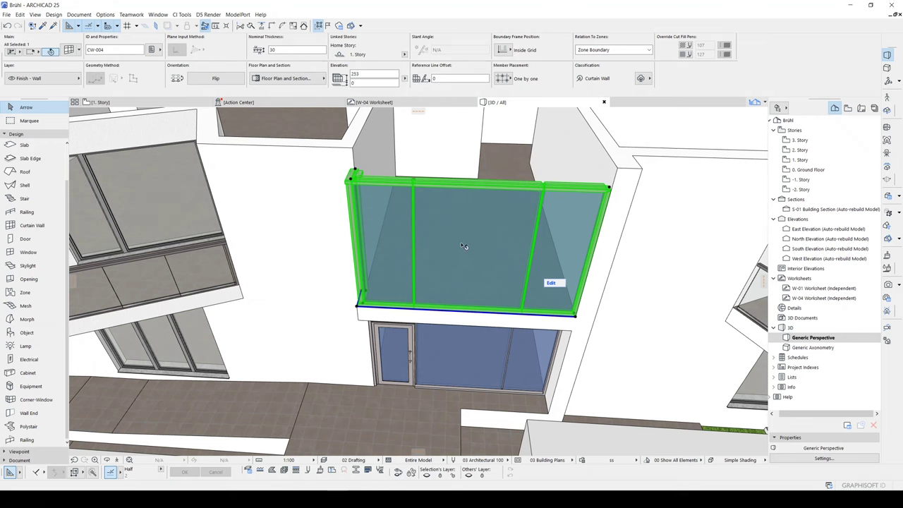
{"action": "middle_click_drag", "start_coordinate": [488, 234], "coordinate": [353, 237], "text": "shift"}
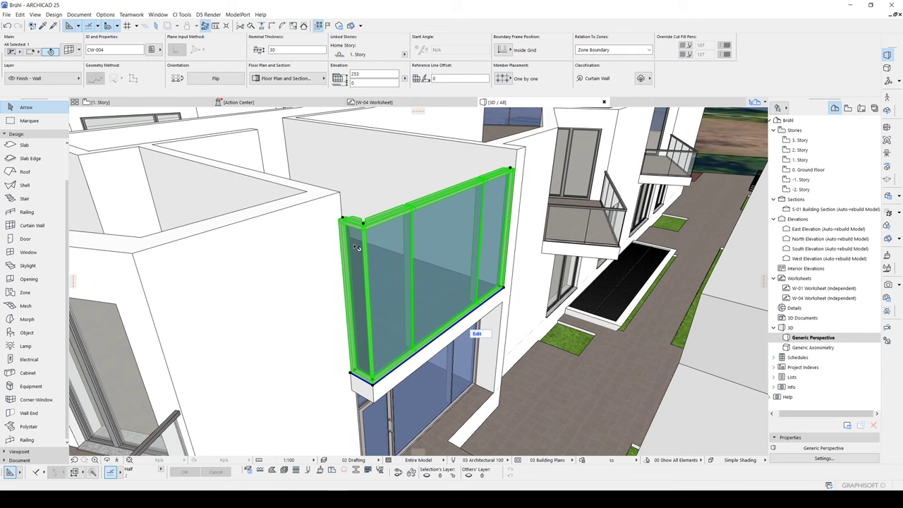
{"action": "middle_click_drag", "start_coordinate": [355, 247], "coordinate": [489, 231], "text": "shift"}
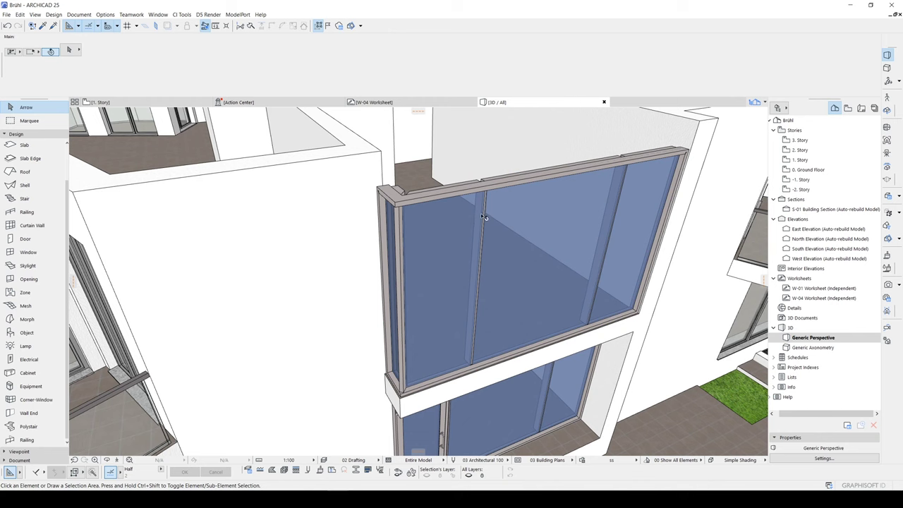
- Open the grid scheme settings of the upper corner curtain wall and place the dialog clear of the wall
{"action": "scroll", "coordinate": [459, 300], "scroll_direction": "down", "scroll_amount": 3}
{"action": "left_click", "coordinate": [447, 304]}
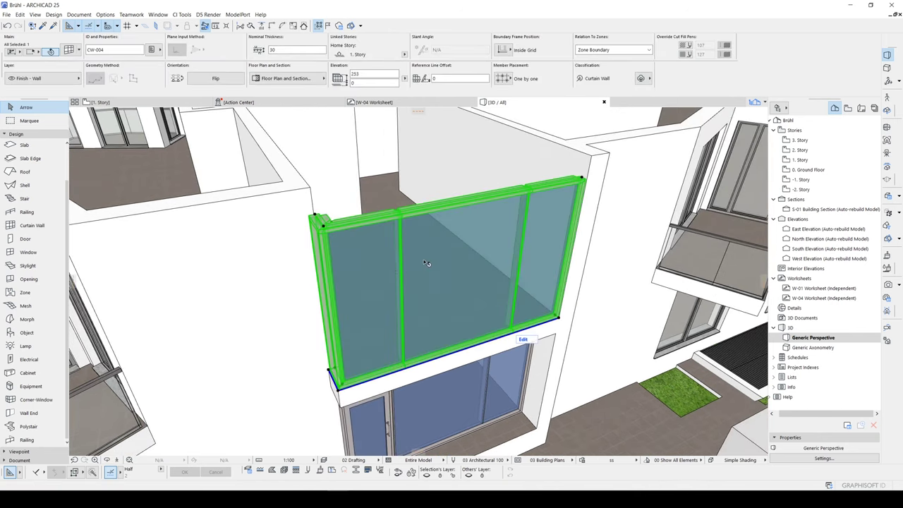
{"action": "scroll", "coordinate": [427, 262], "scroll_direction": "down", "scroll_amount": 2}
{"action": "middle_click_drag", "start_coordinate": [427, 262], "coordinate": [424, 298]}
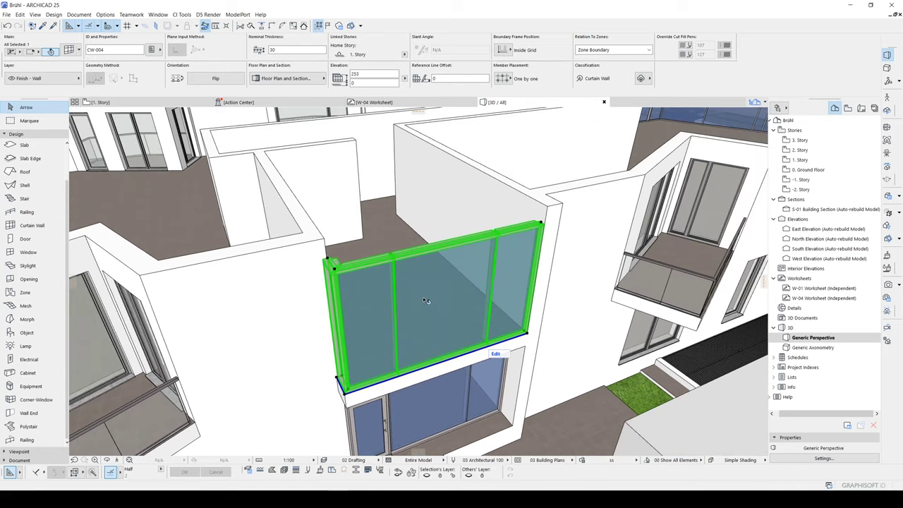
{"action": "double_click", "coordinate": [438, 306]}
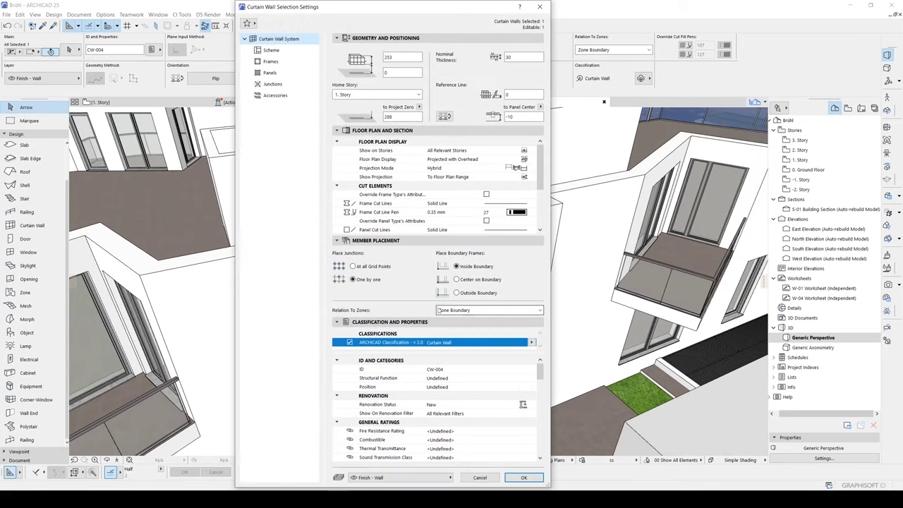
{"action": "left_click", "coordinate": [272, 51]}
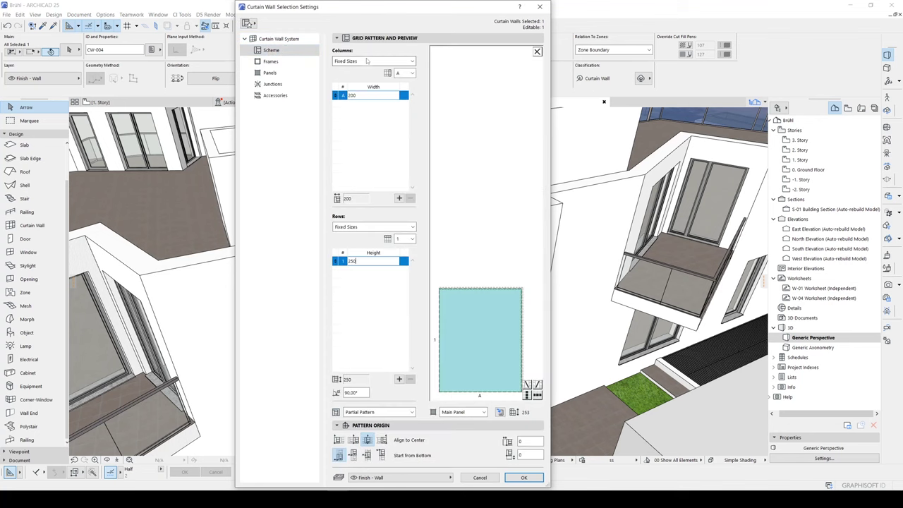
{"action": "left_click_drag", "start_coordinate": [425, 11], "coordinate": [171, 61]}
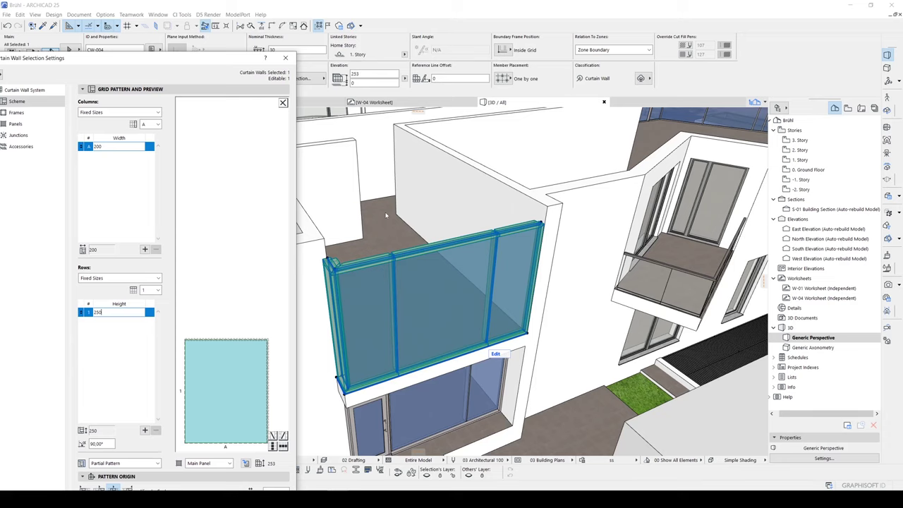
{"action": "left_click_drag", "start_coordinate": [170, 58], "coordinate": [193, 37]}
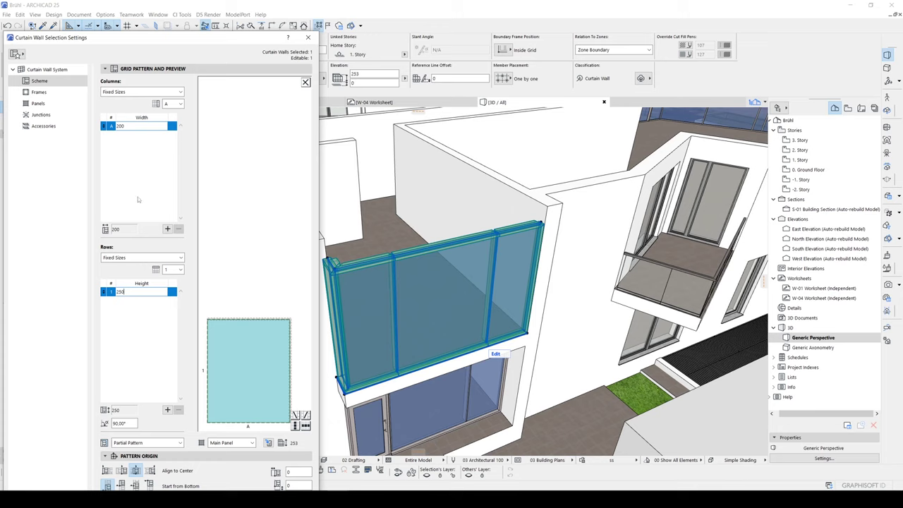
- Set the upper curtain wall's column pattern to Number of Divisions with 3 divisions and apply it
{"action": "left_click", "coordinate": [120, 92]}
{"action": "left_click", "coordinate": [118, 101]}
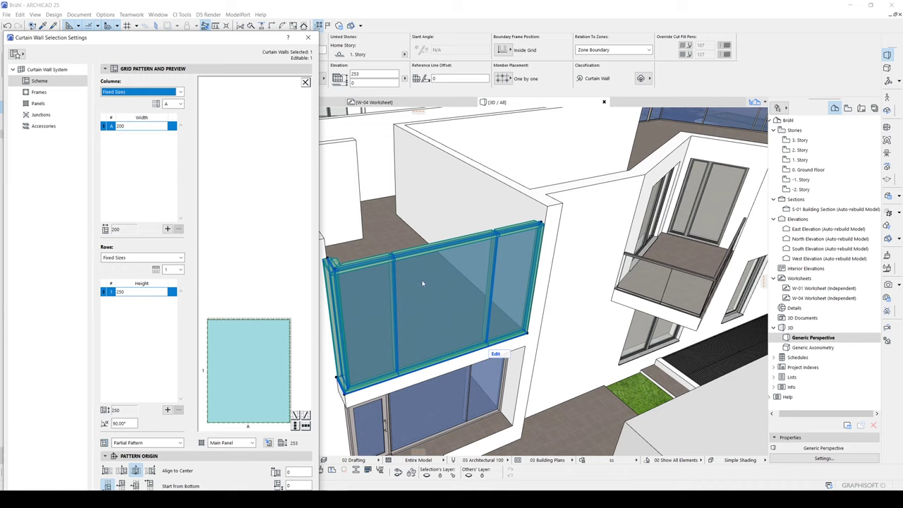
{"action": "left_click", "coordinate": [123, 93]}
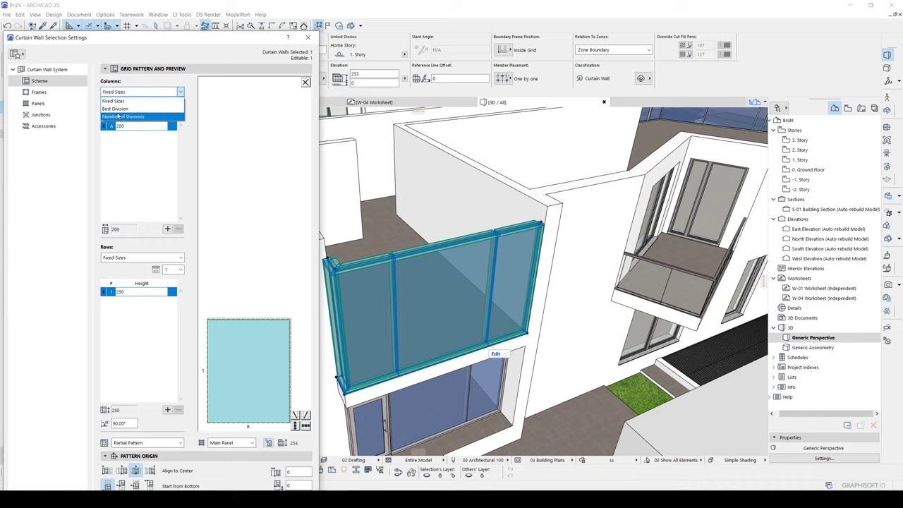
{"action": "left_click", "coordinate": [120, 117]}
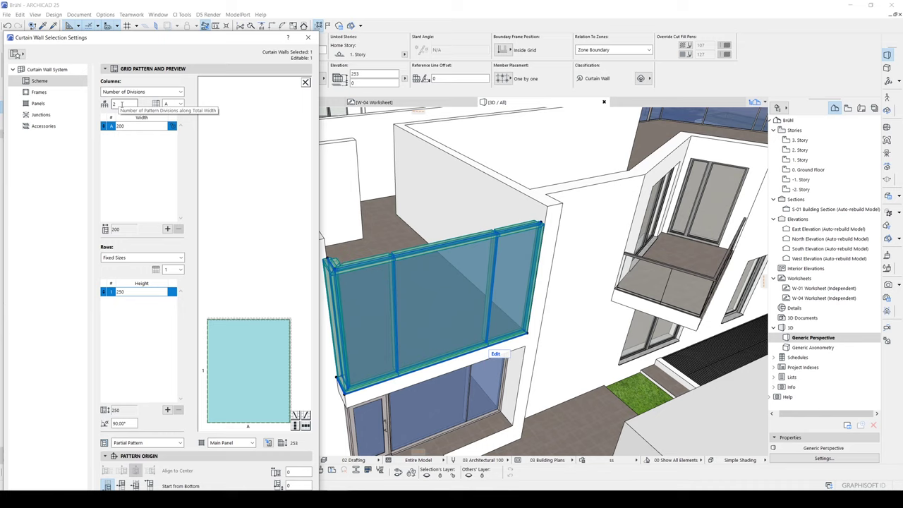
{"action": "double_click", "coordinate": [121, 104]}
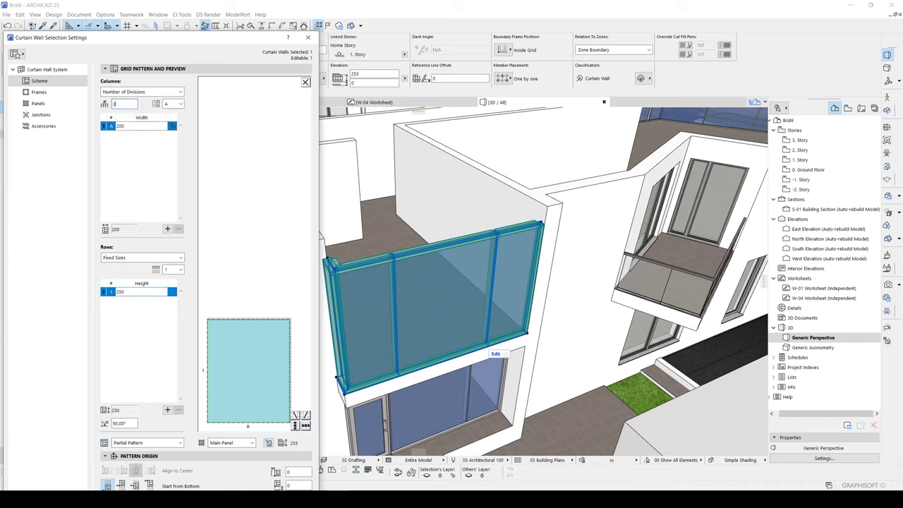
{"action": "type", "text": "3"}
{"action": "key", "text": "Tab"}
{"action": "left_click_drag", "start_coordinate": [190, 41], "coordinate": [190, 10]}
{"action": "left_click", "coordinate": [293, 478]}
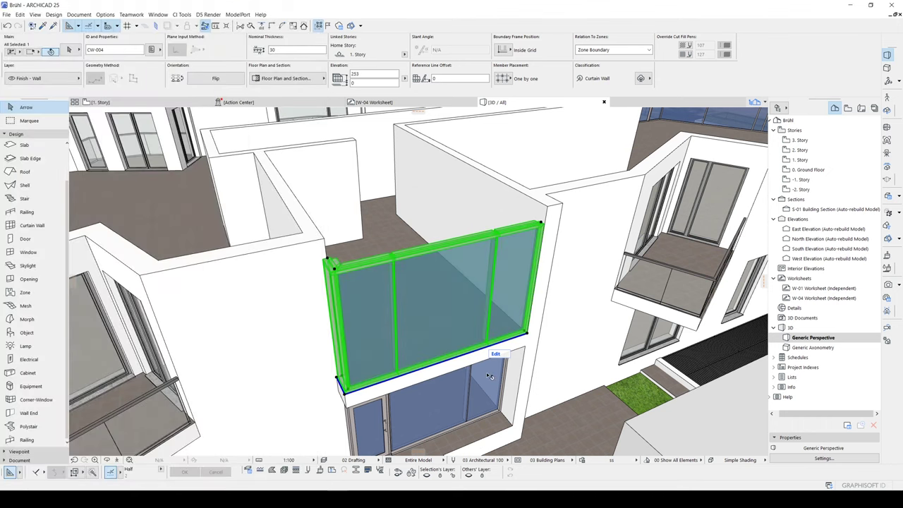
- Inspect the division on both sides of the corner, then enter the curtain wall's edit mode and display its scheme grid
{"action": "middle_click_drag", "start_coordinate": [493, 334], "coordinate": [350, 286], "text": "shift"}
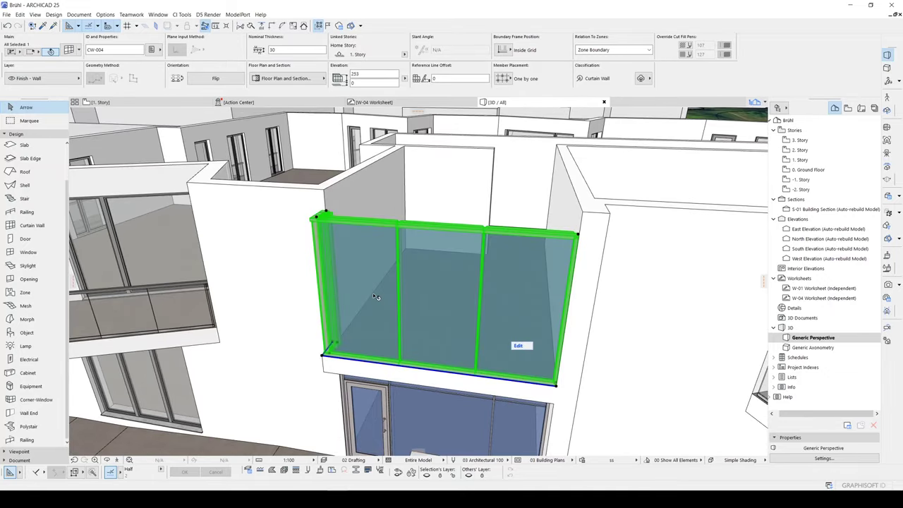
{"action": "middle_click_drag", "start_coordinate": [316, 310], "coordinate": [380, 337], "text": "shift"}
{"action": "middle_click_drag", "start_coordinate": [396, 386], "coordinate": [362, 385], "text": "shift"}
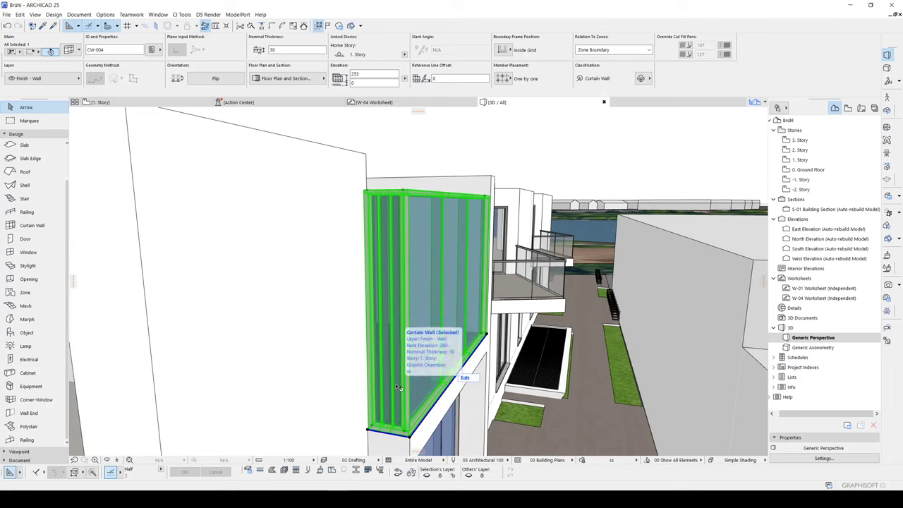
{"action": "left_click", "coordinate": [465, 378]}
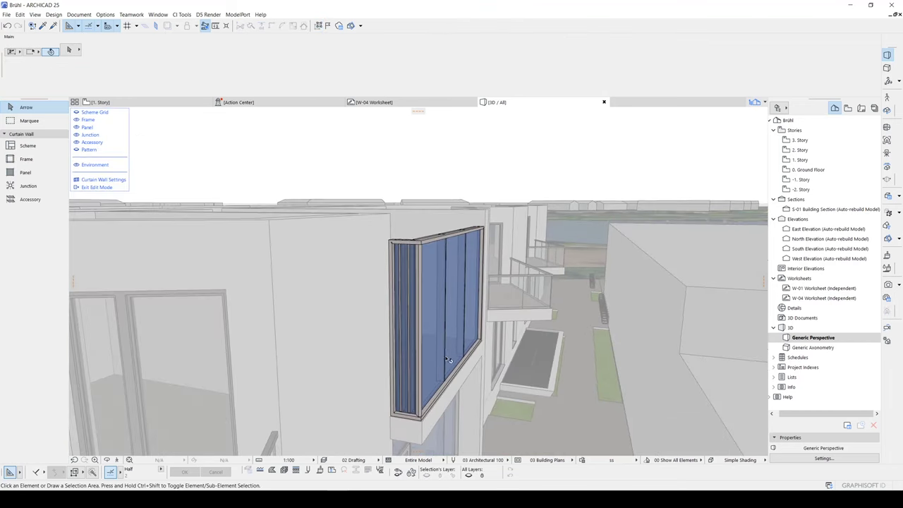
{"action": "left_click", "coordinate": [95, 113]}
- Set the column scheme of the curtain wall's short return segment to 1 division
{"action": "left_click", "coordinate": [400, 170]}
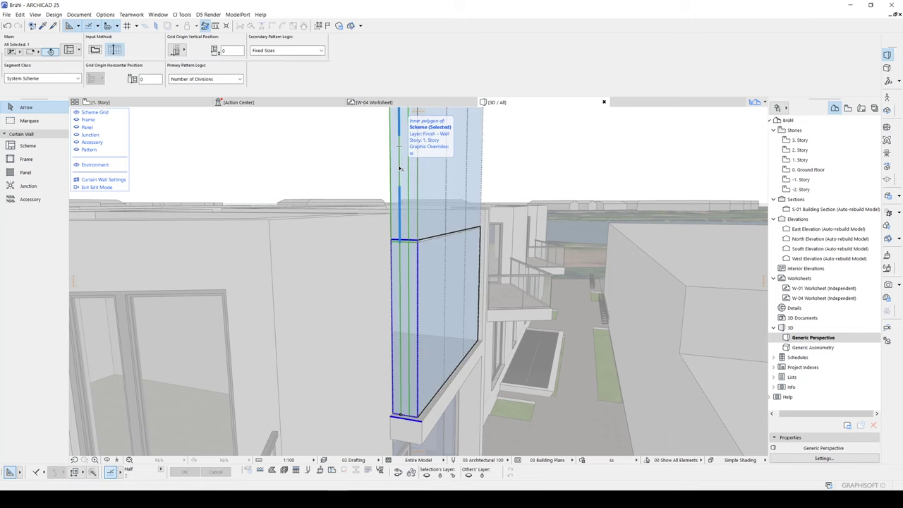
{"action": "middle_click_drag", "start_coordinate": [396, 141], "coordinate": [366, 208]}
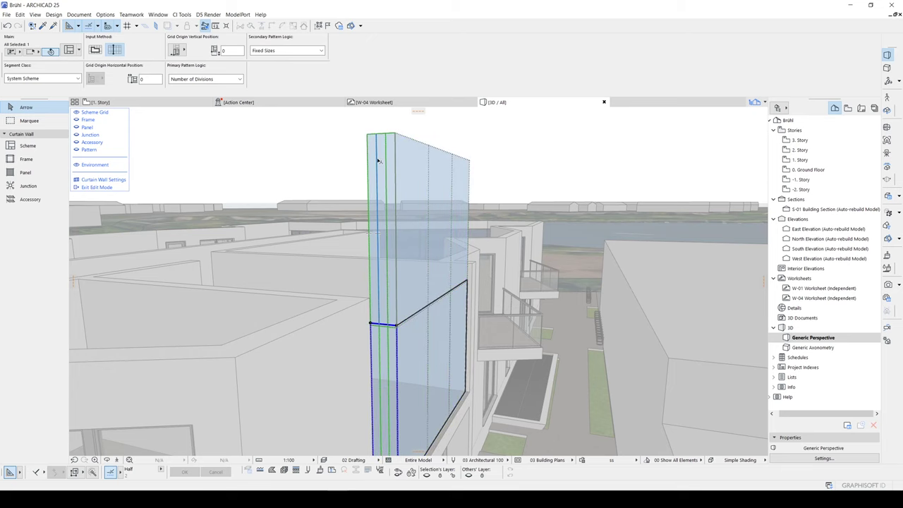
{"action": "double_click", "coordinate": [378, 161]}
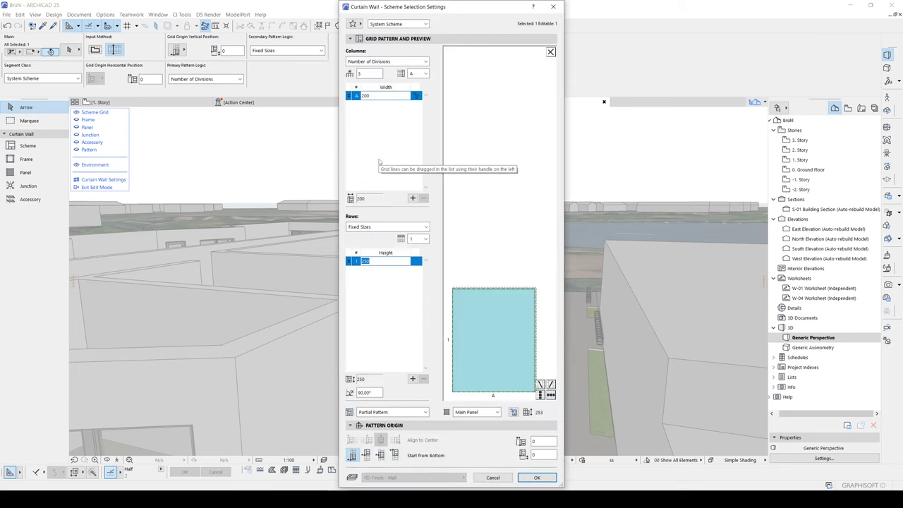
{"action": "left_click", "coordinate": [360, 74]}
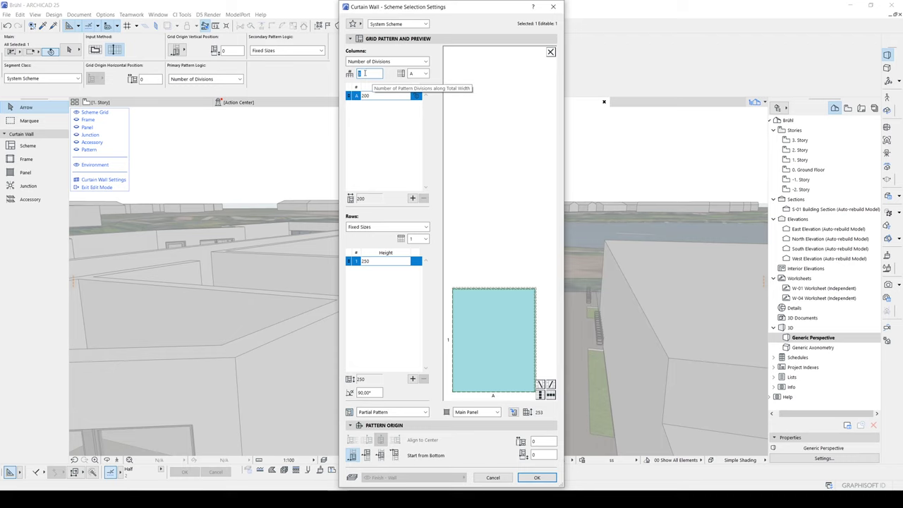
{"action": "type", "text": "1"}
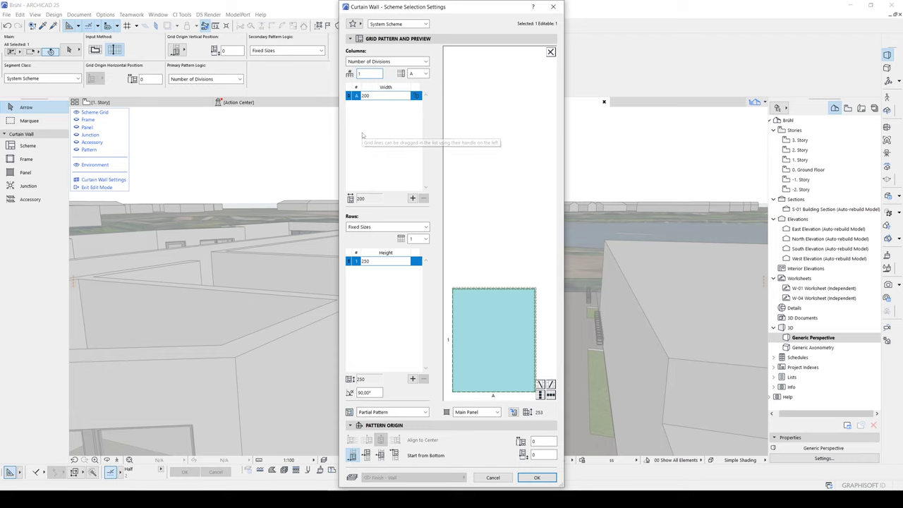
{"action": "key", "text": "Tab"}
{"action": "left_click", "coordinate": [537, 478]}
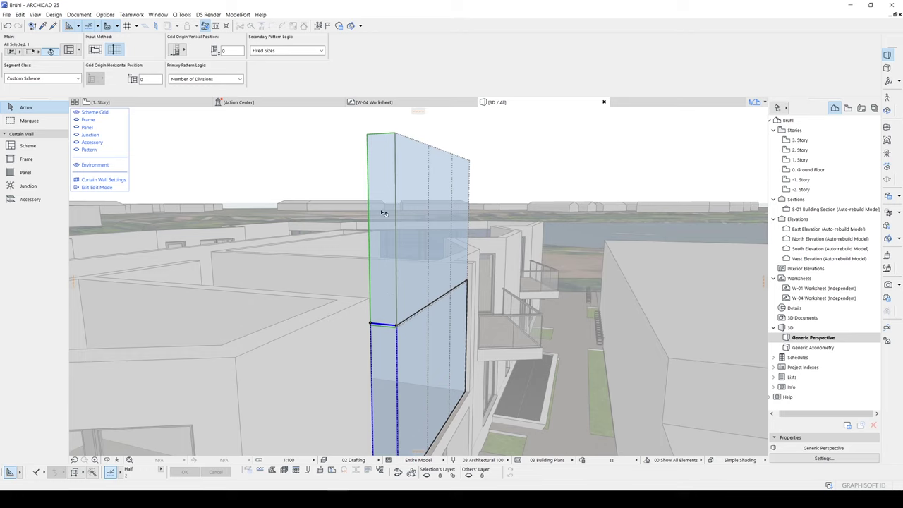
- Check the front segment's scheme grid and exit the curtain wall's edit mode
{"action": "left_click", "coordinate": [432, 174]}
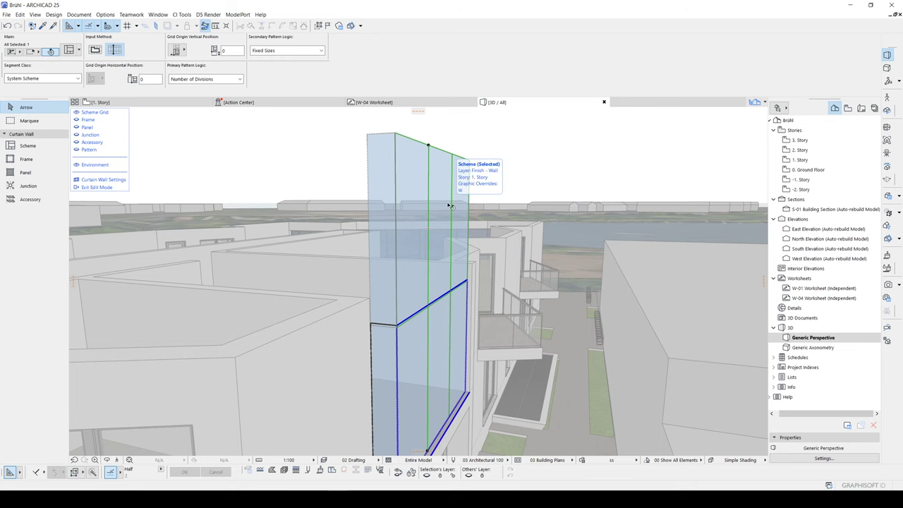
{"action": "left_click", "coordinate": [91, 188]}
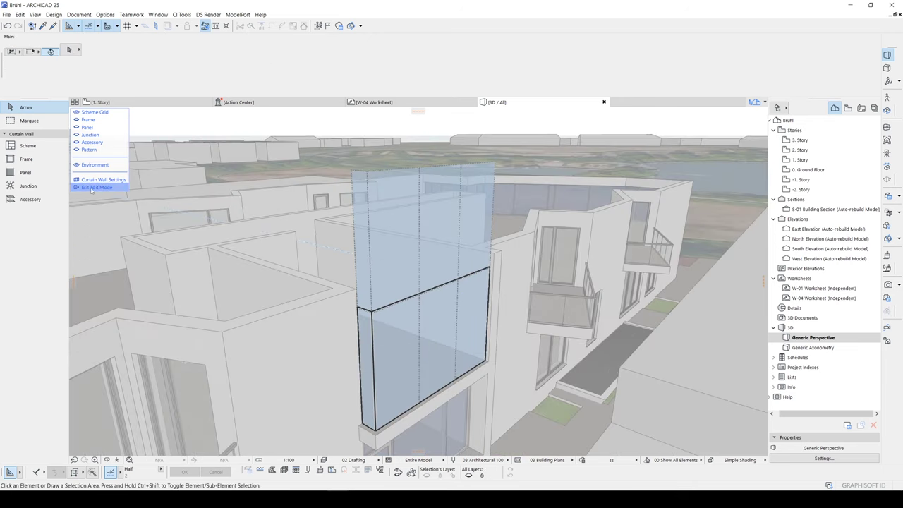
{"action": "left_click", "coordinate": [95, 188]}
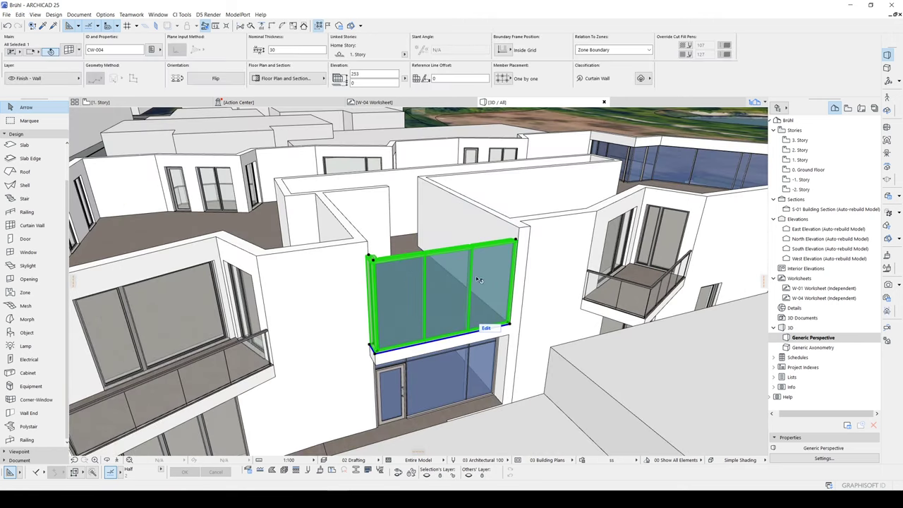
- Change the upper curtain wall's Corner Frame type to Invisible in its frame settings
{"action": "middle_click_drag", "start_coordinate": [478, 280], "coordinate": [377, 302], "text": "shift"}
{"action": "middle_click_drag", "start_coordinate": [363, 345], "coordinate": [342, 293]}
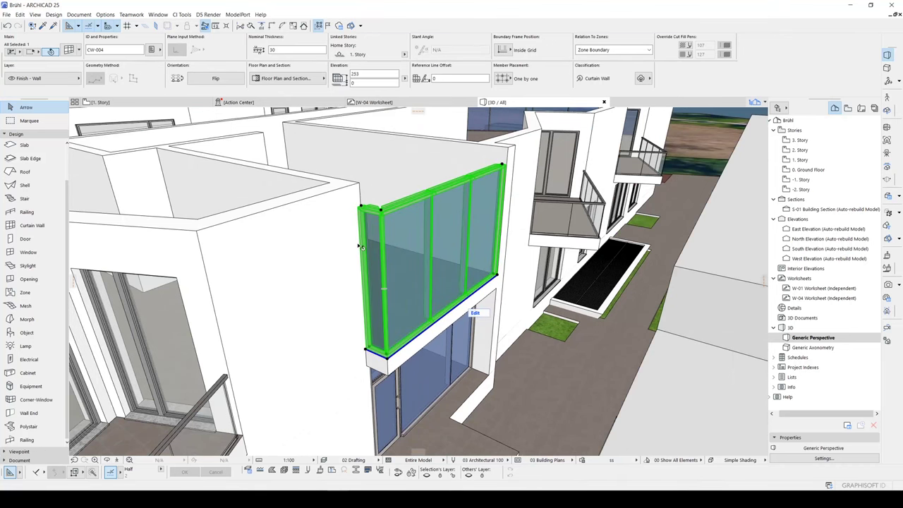
{"action": "double_click", "coordinate": [439, 288]}
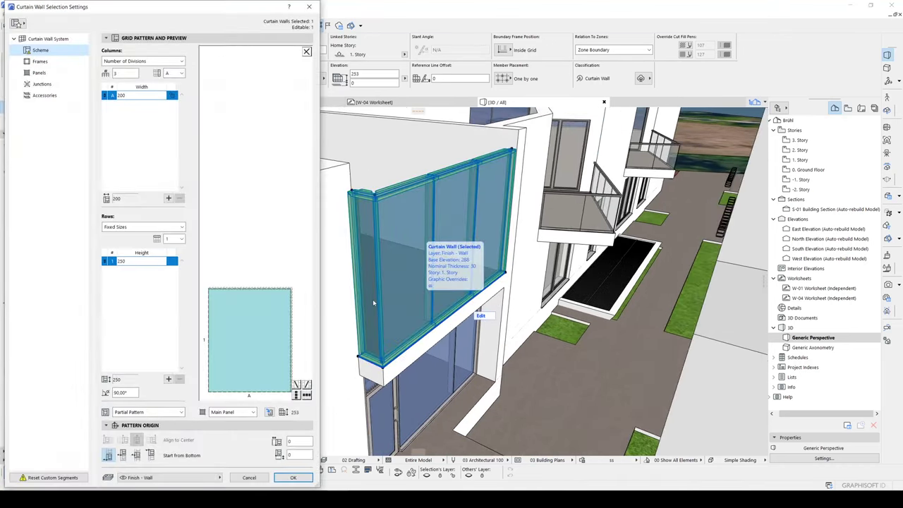
{"action": "left_click_drag", "start_coordinate": [173, 11], "coordinate": [206, 42]}
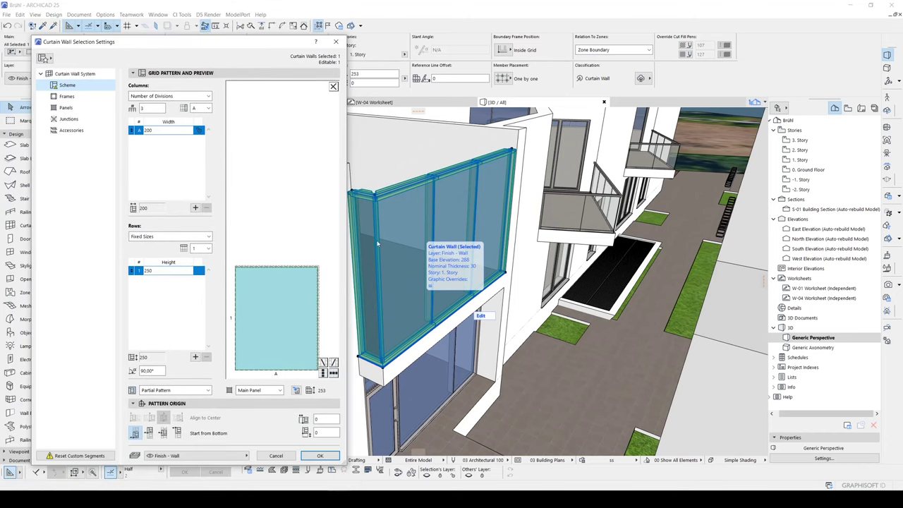
{"action": "left_click", "coordinate": [66, 95]}
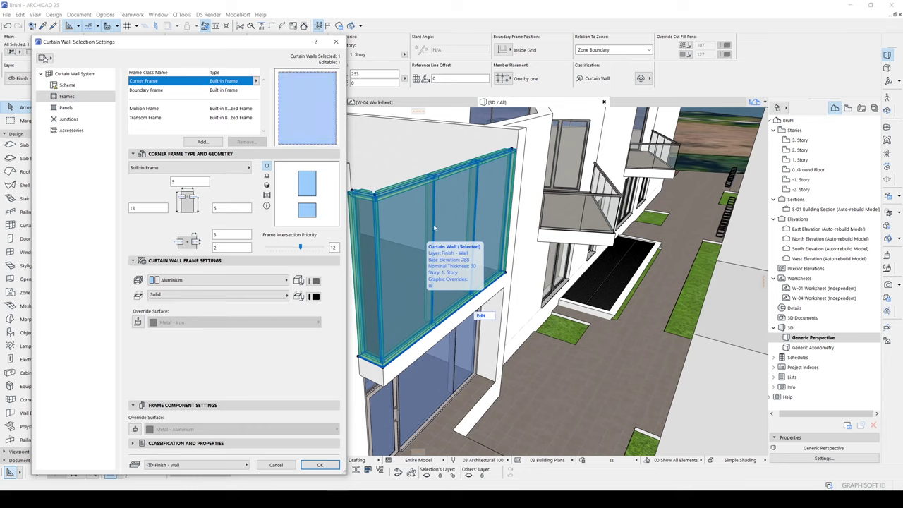
{"action": "left_click", "coordinate": [256, 81]}
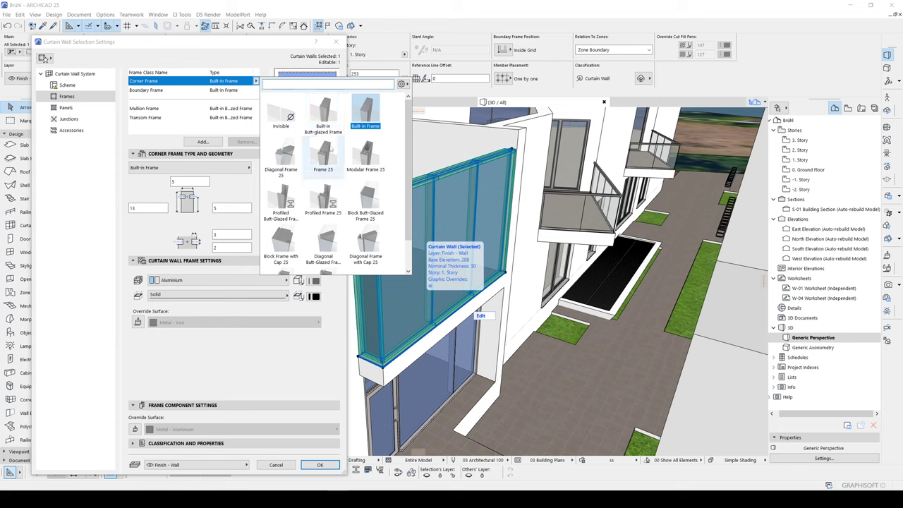
{"action": "left_click", "coordinate": [282, 116]}
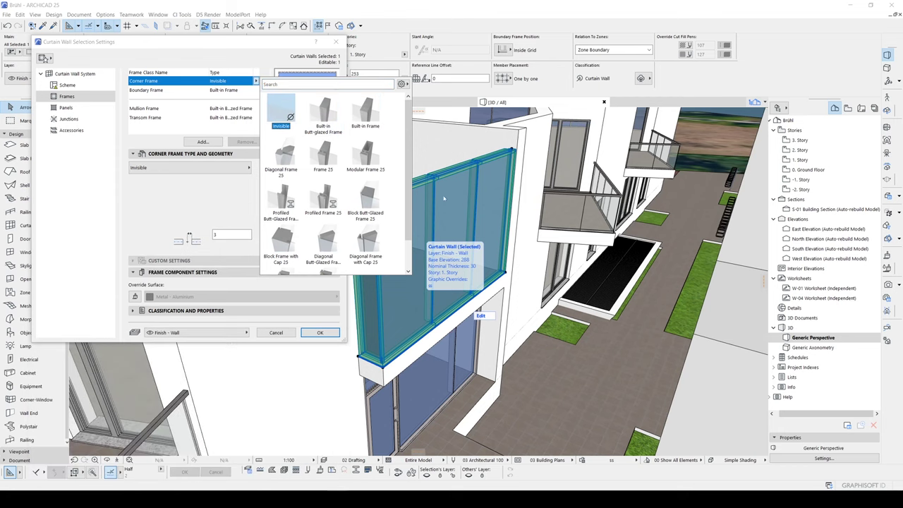
{"action": "left_click", "coordinate": [435, 229]}
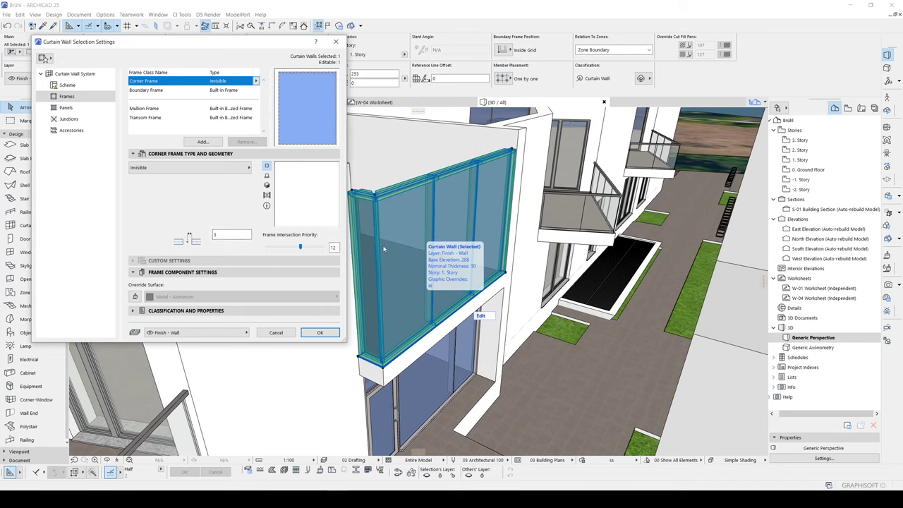
- Save the upper curtain wall's Mullion Frame settings as a new frame favorite named "The frame"
{"action": "left_click", "coordinate": [140, 109]}
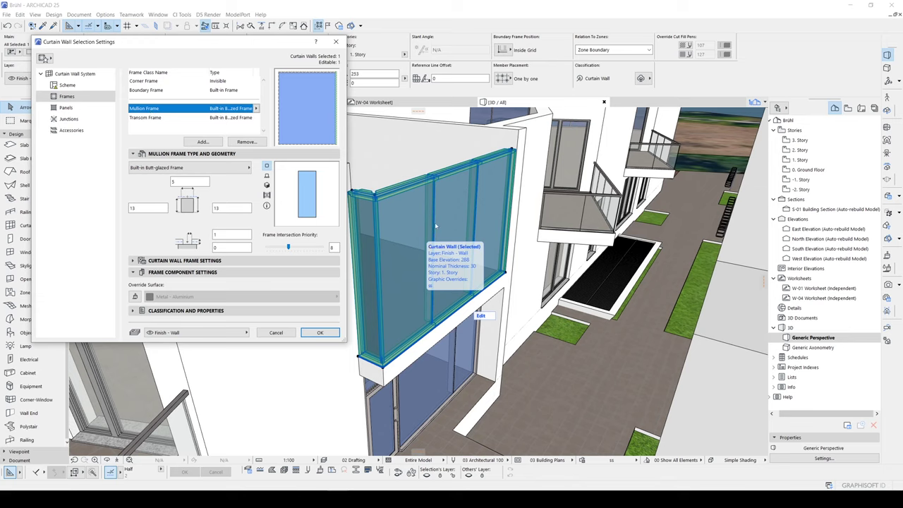
{"action": "left_click", "coordinate": [141, 118]}
{"action": "left_click", "coordinate": [141, 109]}
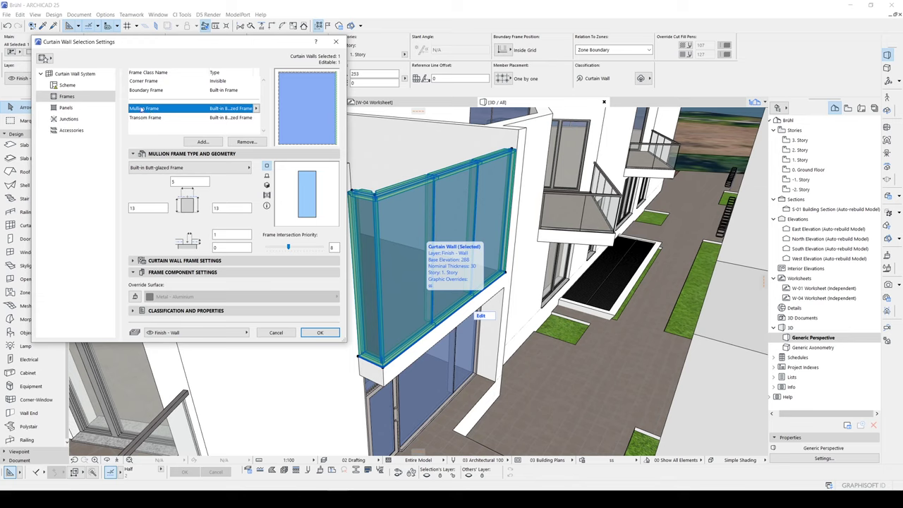
{"action": "left_click", "coordinate": [169, 169]}
{"action": "left_click", "coordinate": [157, 170]}
{"action": "left_click_drag", "start_coordinate": [133, 49], "coordinate": [182, 63]}
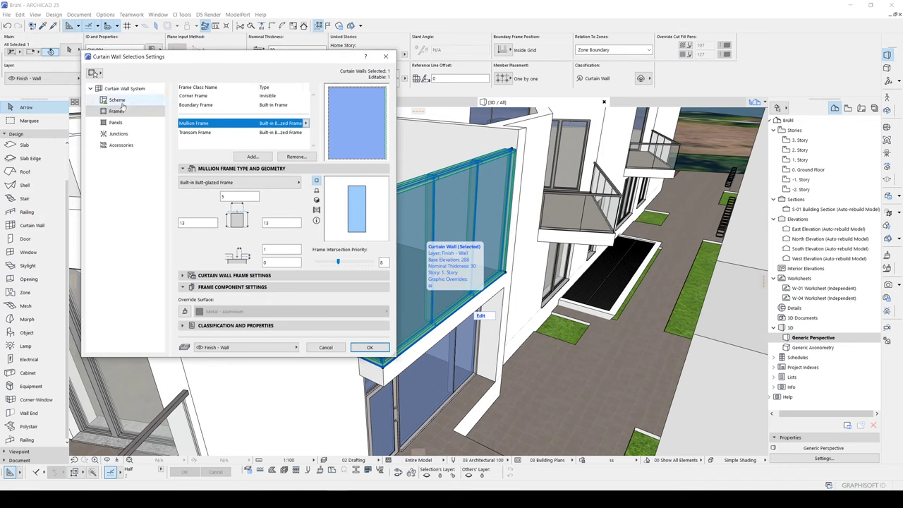
{"action": "left_click", "coordinate": [94, 73]}
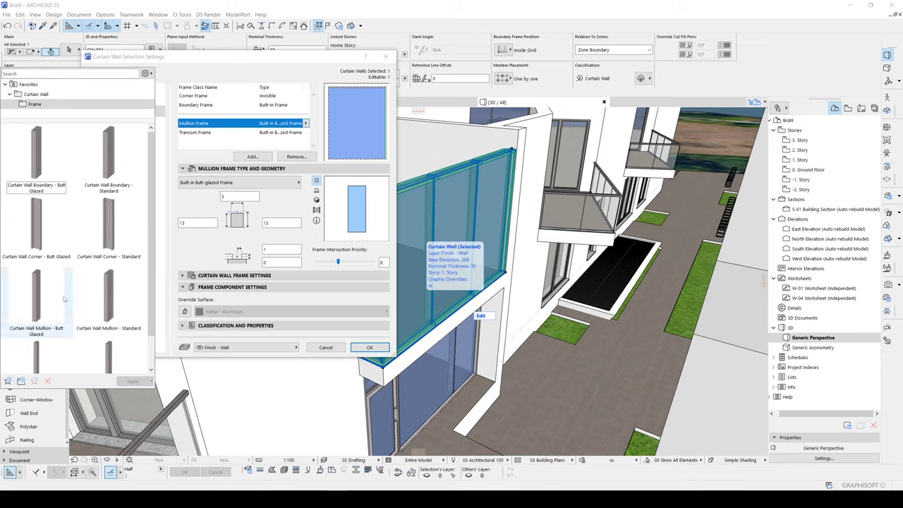
{"action": "left_click", "coordinate": [8, 381]}
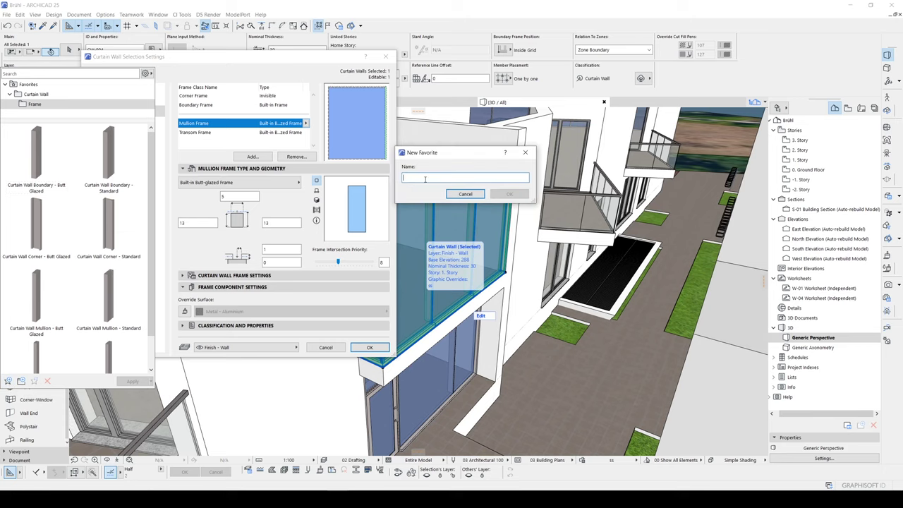
{"action": "type", "text": "Thin frame"}
{"action": "left_click", "coordinate": [505, 197]}
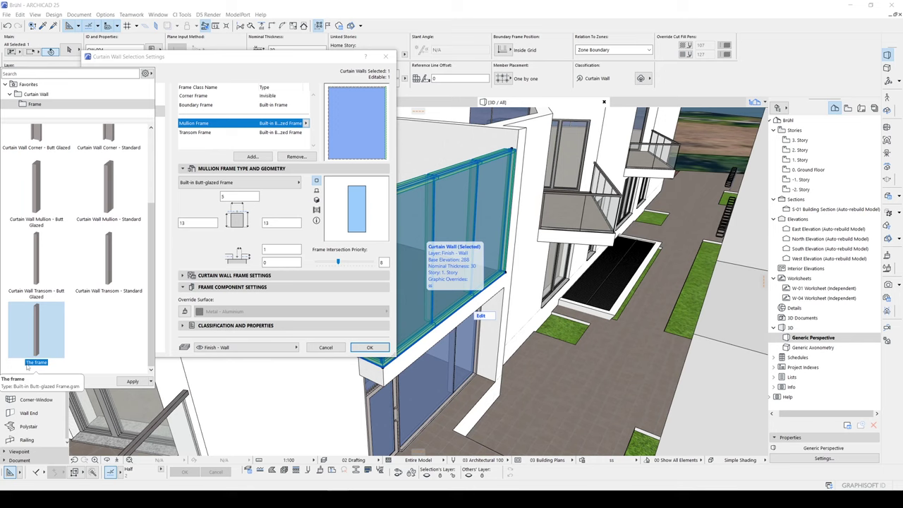
- Apply the favorite "The frame" to the Corner Frame and the Boundary Frame of the upper curtain wall
{"action": "left_click", "coordinate": [194, 97]}
{"action": "left_click", "coordinate": [194, 96]}
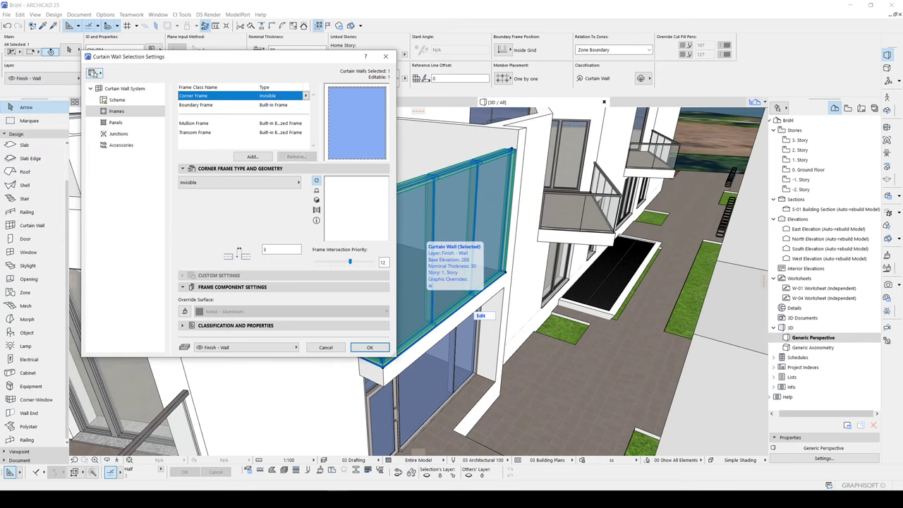
{"action": "left_click", "coordinate": [95, 73]}
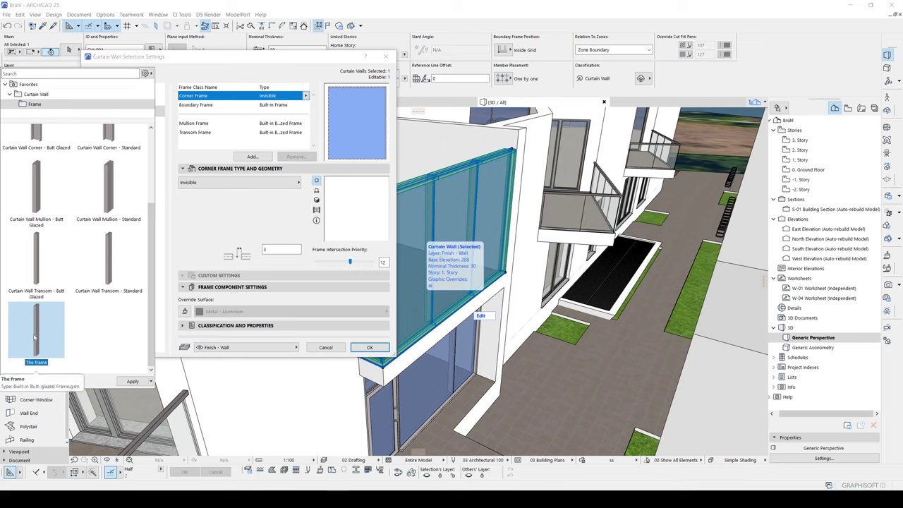
{"action": "left_click", "coordinate": [131, 383]}
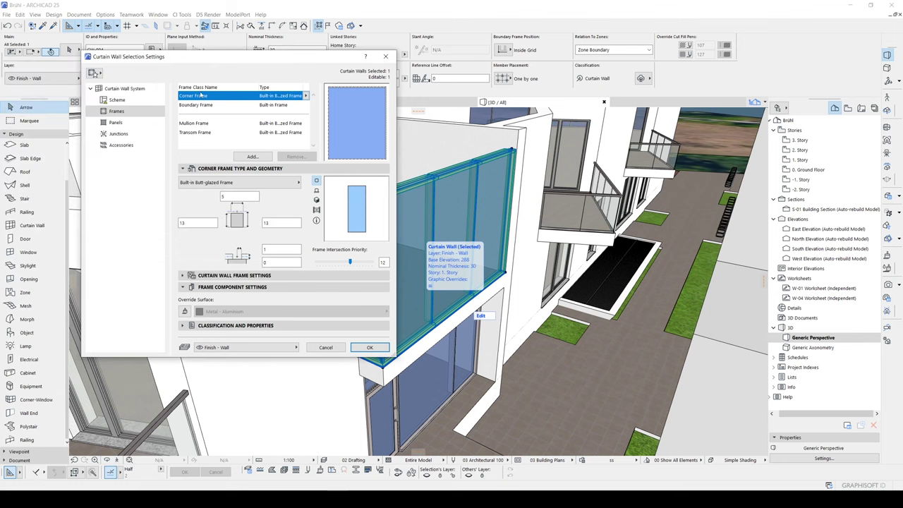
{"action": "left_click", "coordinate": [188, 106]}
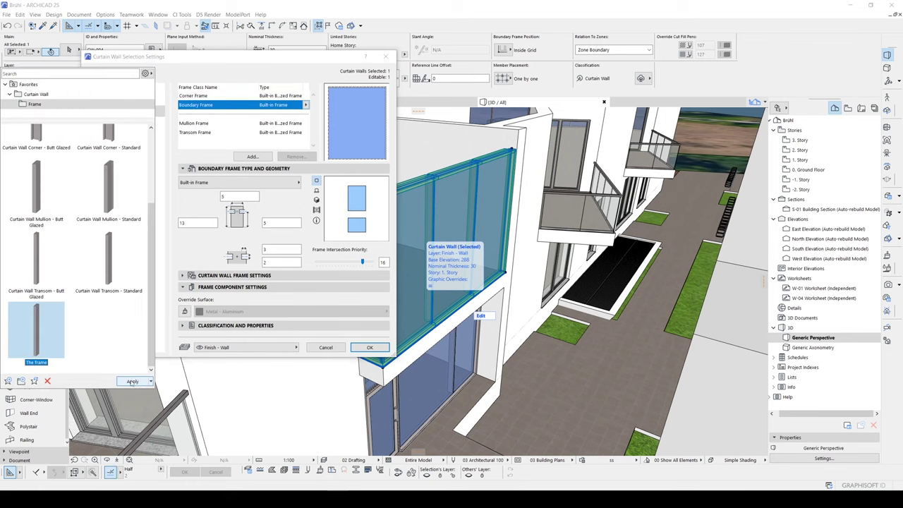
{"action": "left_click", "coordinate": [132, 381]}
{"action": "left_click", "coordinate": [193, 95]}
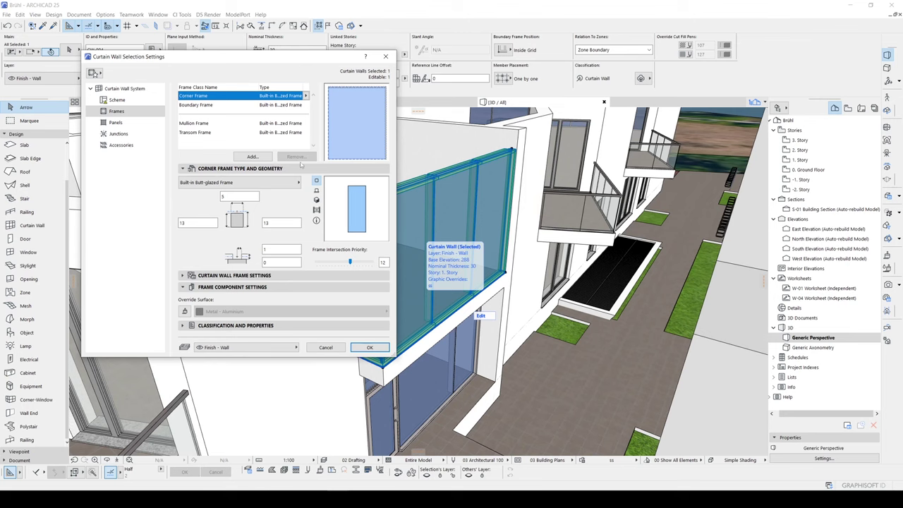
{"action": "left_click", "coordinate": [370, 347]}
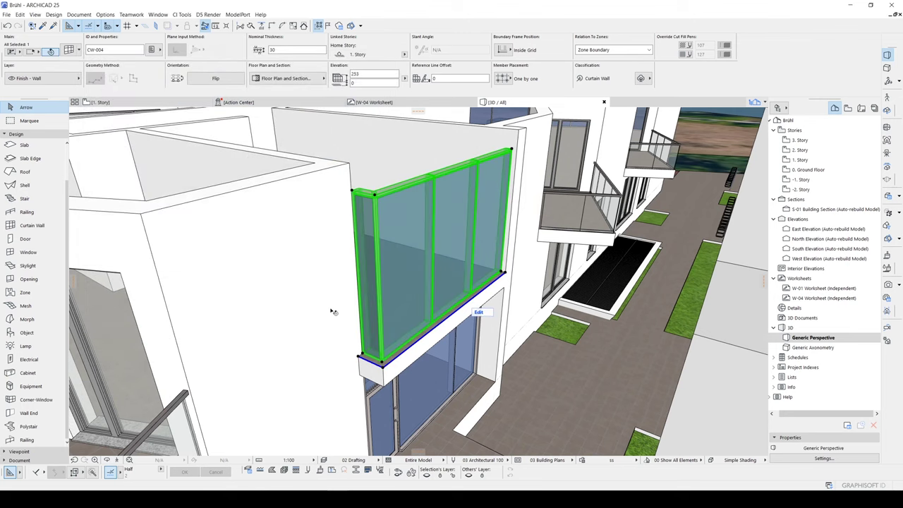
- Save the ground-floor curtain wall's Corner Frame settings as a new frame favorite named "Border"
{"action": "middle_click_drag", "start_coordinate": [331, 310], "coordinate": [421, 248], "text": "shift"}
{"action": "middle_click_drag", "start_coordinate": [360, 170], "coordinate": [462, 182], "text": "shift"}
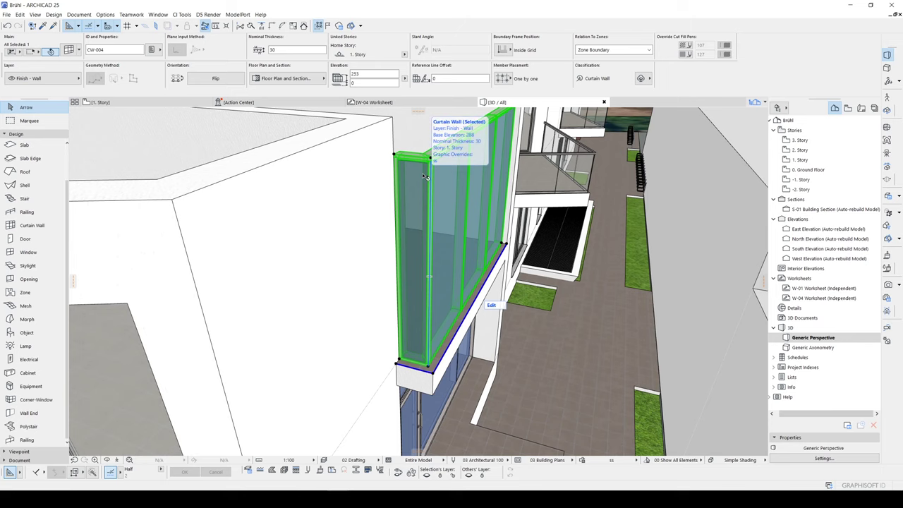
{"action": "middle_click_drag", "start_coordinate": [424, 176], "coordinate": [424, 180], "text": "shift"}
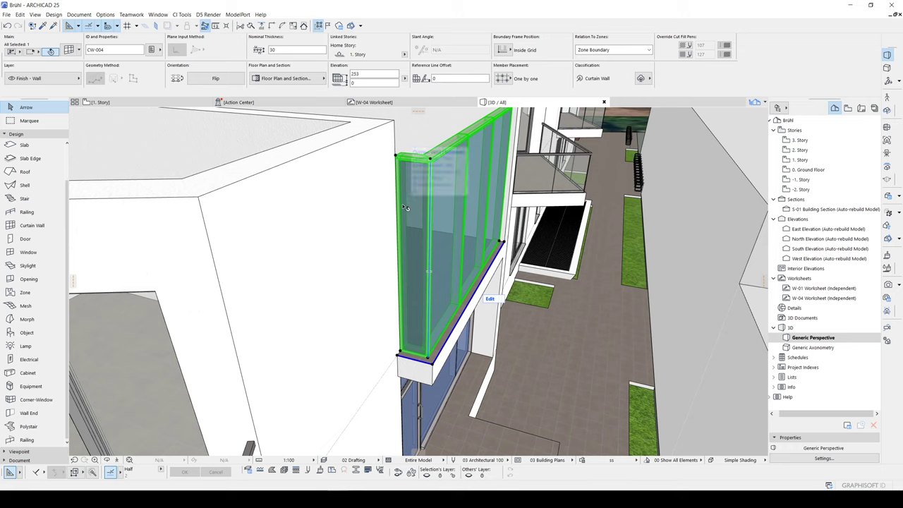
{"action": "middle_click_drag", "start_coordinate": [449, 286], "coordinate": [372, 246], "text": "shift"}
{"action": "scroll", "coordinate": [461, 321], "scroll_direction": "up", "scroll_amount": 3}
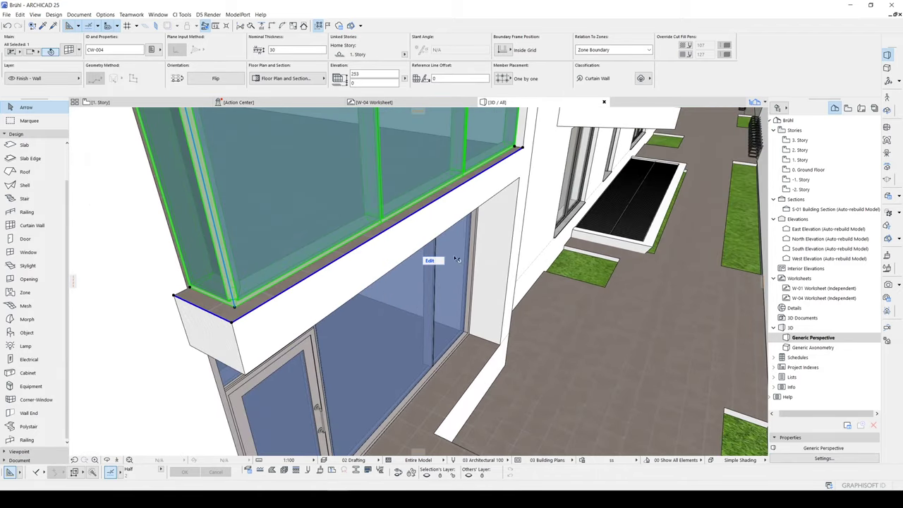
{"action": "middle_click_drag", "start_coordinate": [474, 230], "coordinate": [392, 129], "text": "shift"}
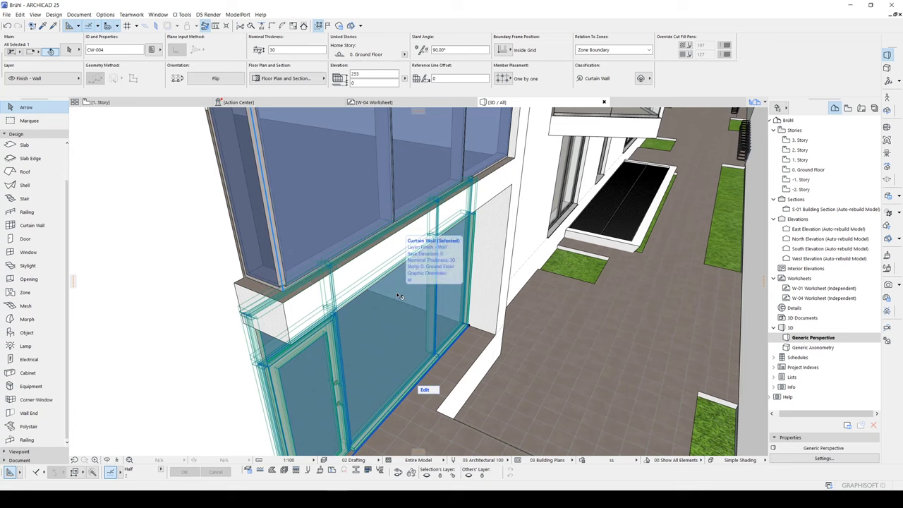
{"action": "double_click", "coordinate": [397, 293]}
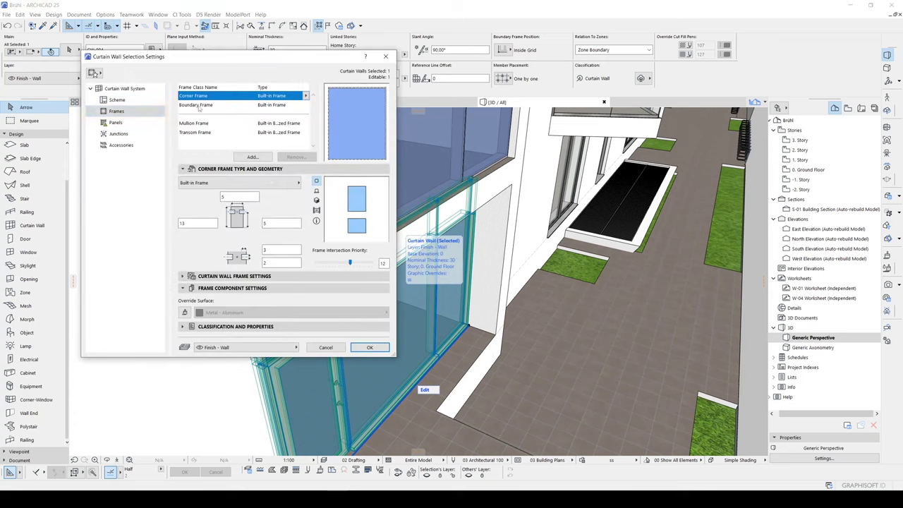
{"action": "left_click", "coordinate": [94, 73]}
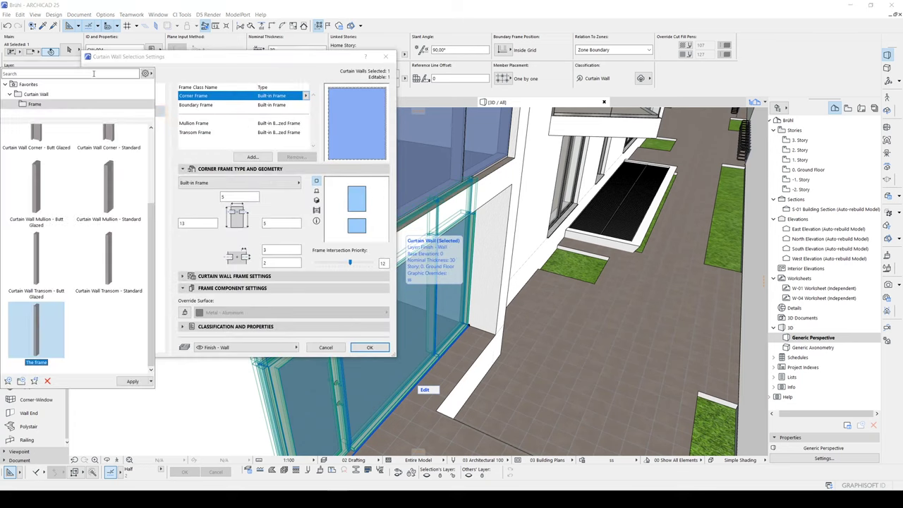
{"action": "left_click", "coordinate": [8, 381]}
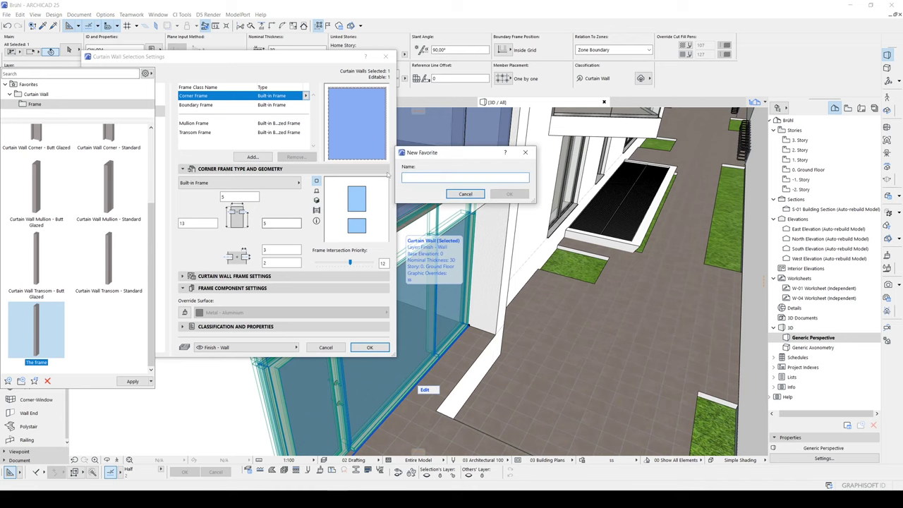
{"action": "type", "text": "Border"}
{"action": "key", "text": "Return"}
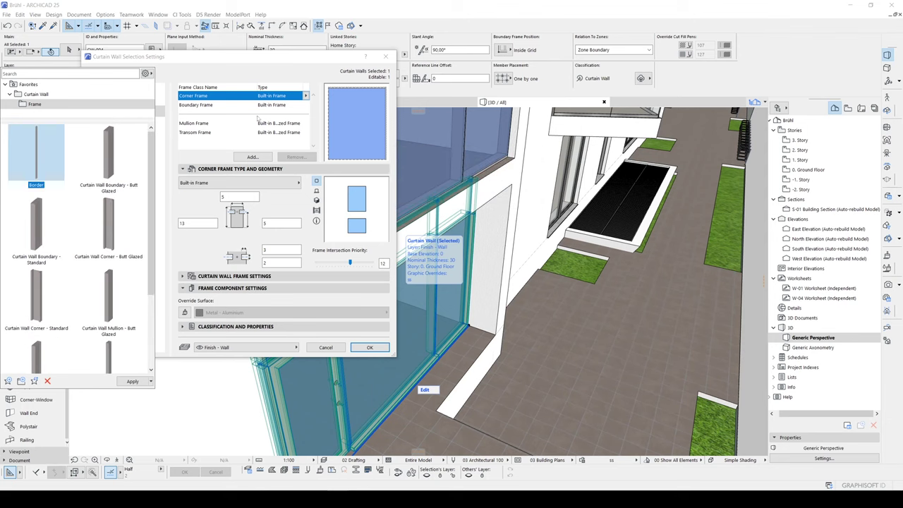
{"action": "left_click", "coordinate": [375, 349]}
{"action": "left_click", "coordinate": [369, 347]}
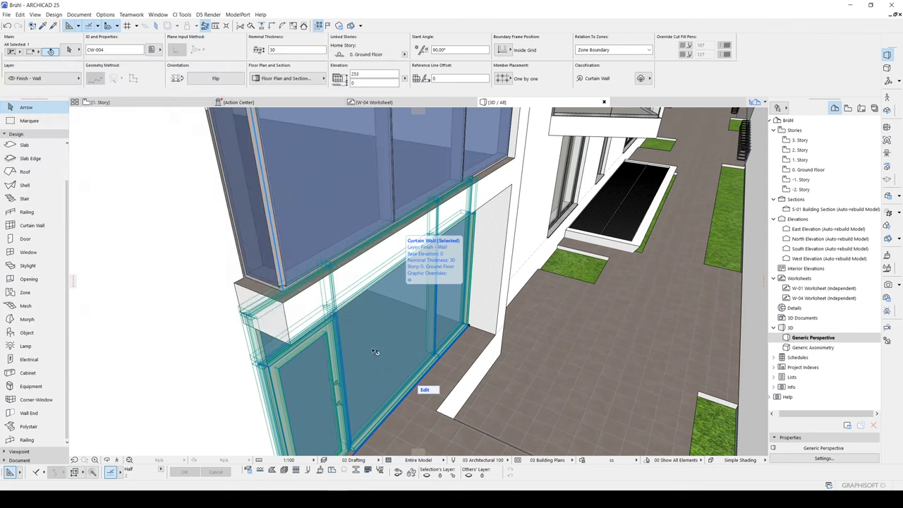
- Try the "Border" favorite on the upper curtain wall's Corner Frame and check its Boundary Frame settings
{"action": "left_click", "coordinate": [348, 184]}
{"action": "double_click", "coordinate": [349, 184]}
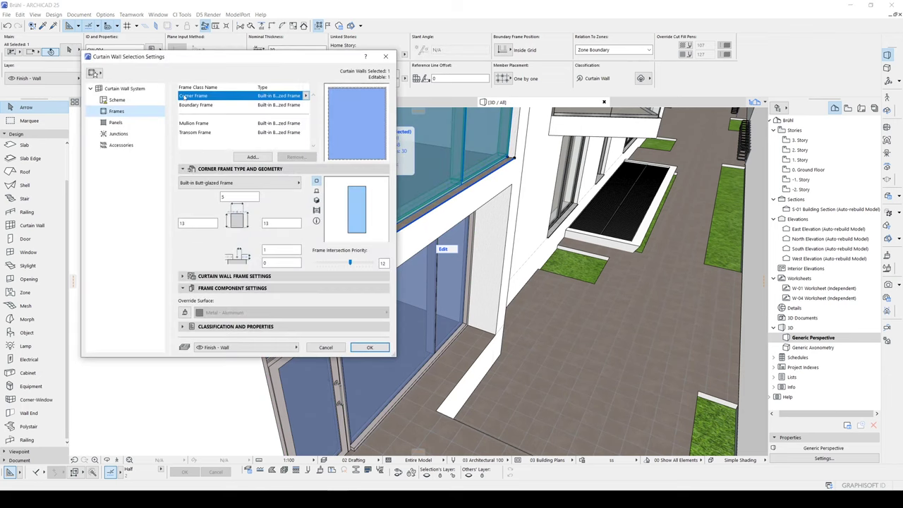
{"action": "left_click", "coordinate": [94, 73]}
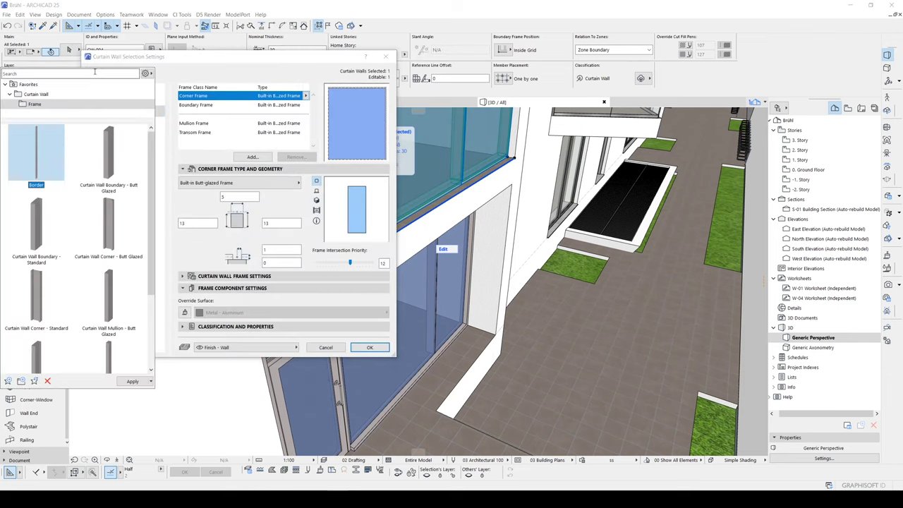
{"action": "double_click", "coordinate": [34, 146]}
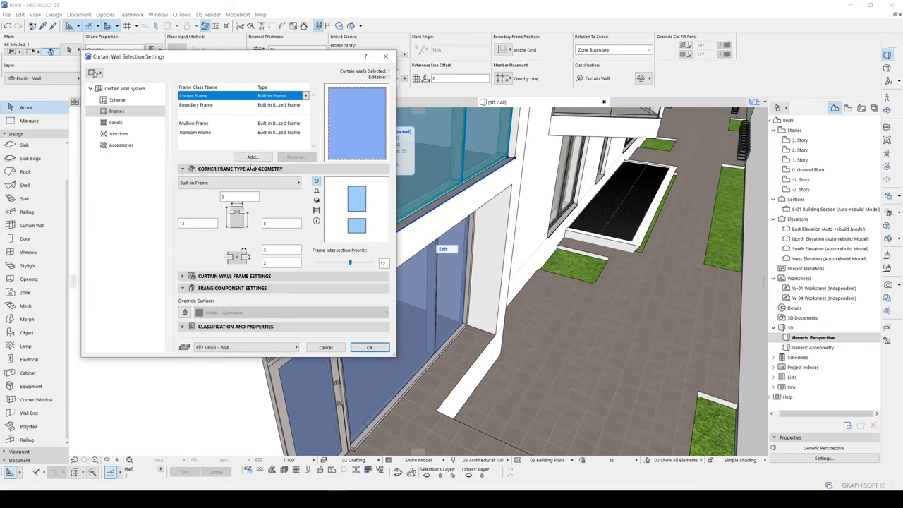
{"action": "left_click", "coordinate": [193, 106]}
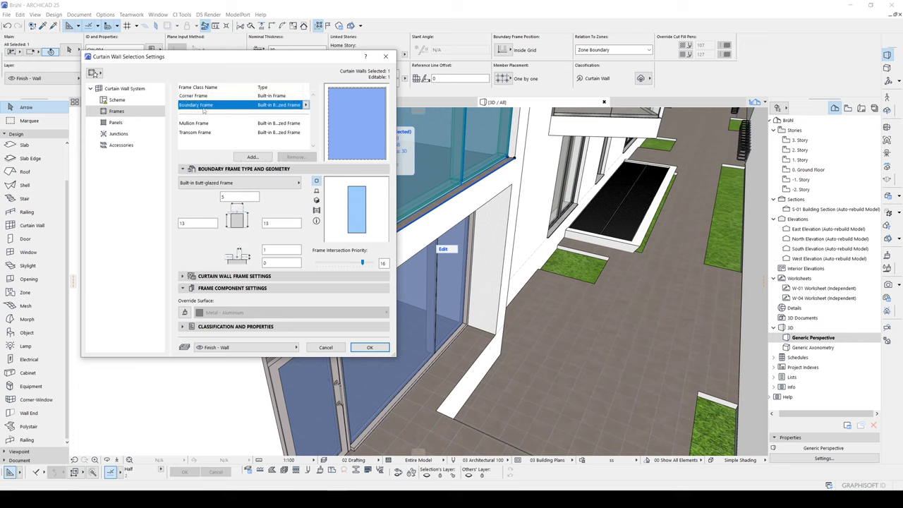
- Set the Mullion Frame's back offset from the panel centerline to 15 and inspect the wall's corner up close
{"action": "left_click", "coordinate": [282, 223]}
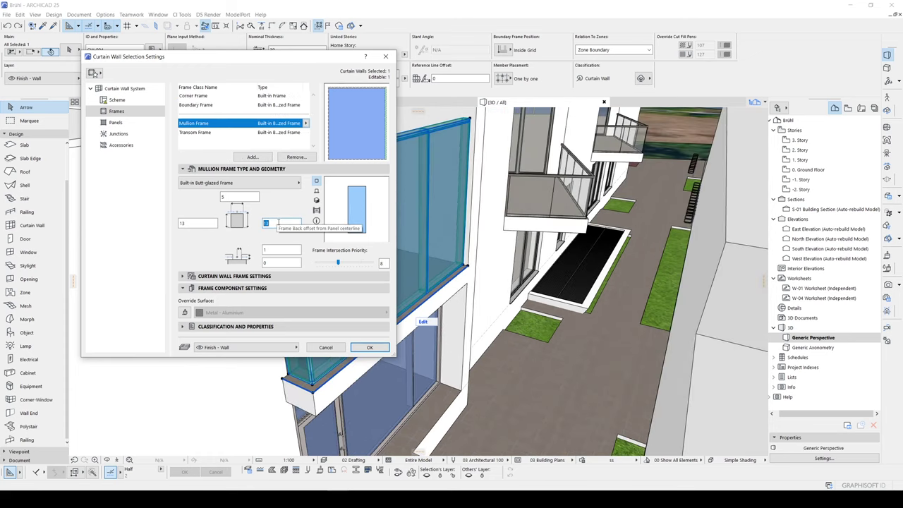
{"action": "type", "text": "15"}
{"action": "key", "text": "Tab"}
{"action": "left_click", "coordinate": [369, 347]}
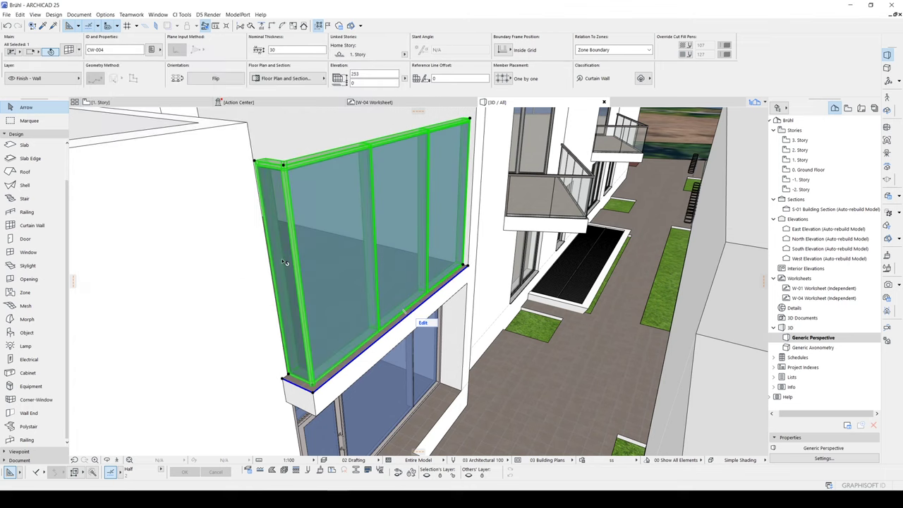
{"action": "scroll", "coordinate": [290, 262], "scroll_direction": "up", "scroll_amount": 5}
{"action": "middle_click_drag", "start_coordinate": [296, 262], "coordinate": [219, 252], "text": "shift"}
{"action": "scroll", "coordinate": [296, 379], "scroll_direction": "up", "scroll_amount": 5}
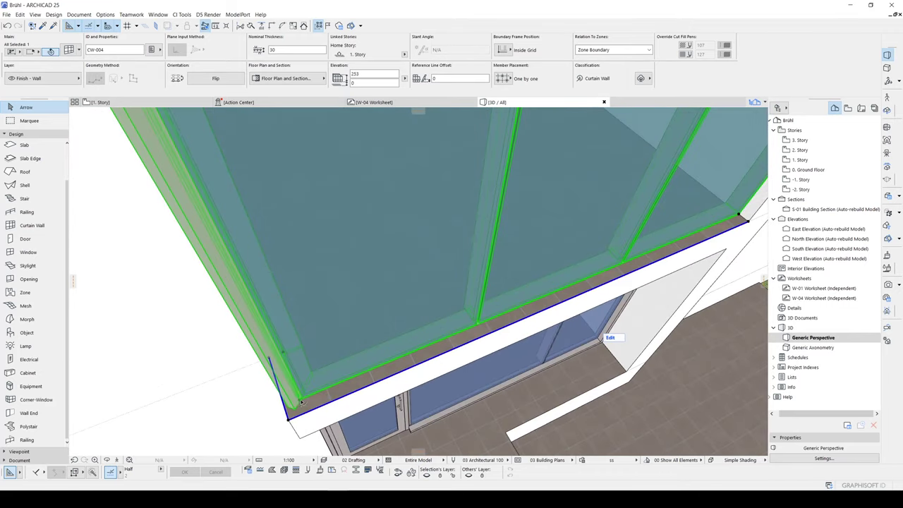
- Try a frame back offset of 20 with a different panel gap, and undo the curtain wall changes
{"action": "key", "text": "ctrl+t"}
{"action": "double_click", "coordinate": [275, 223]}
{"action": "type", "text": "20"}
{"action": "double_click", "coordinate": [281, 263]}
{"action": "type", "text": "14"}
{"action": "left_click", "coordinate": [364, 349]}
{"action": "key", "text": "ctrl+t"}
{"action": "key", "text": "Escape"}
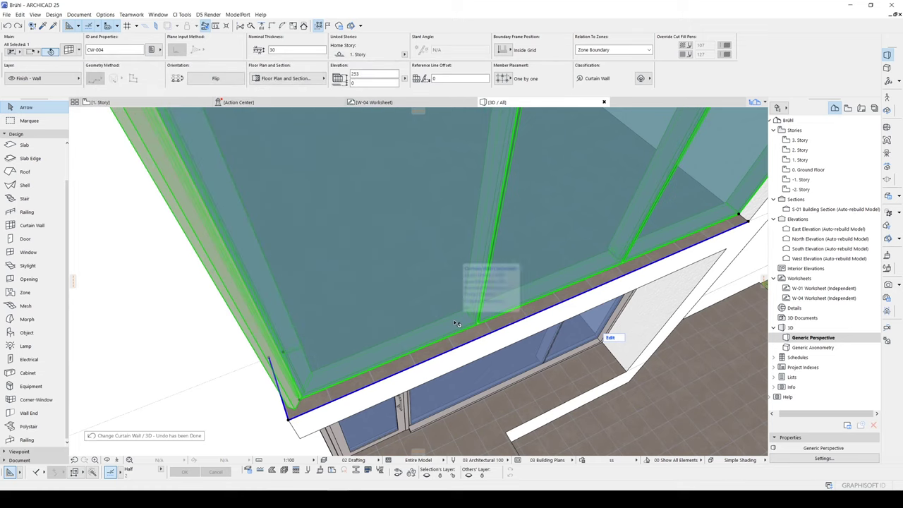
{"action": "key", "text": "ctrl+z"}
- Set the Corner Frame's back offset to 15 on the upper curtain wall and check its settings and corner up close
{"action": "key", "text": "ctrl+t"}
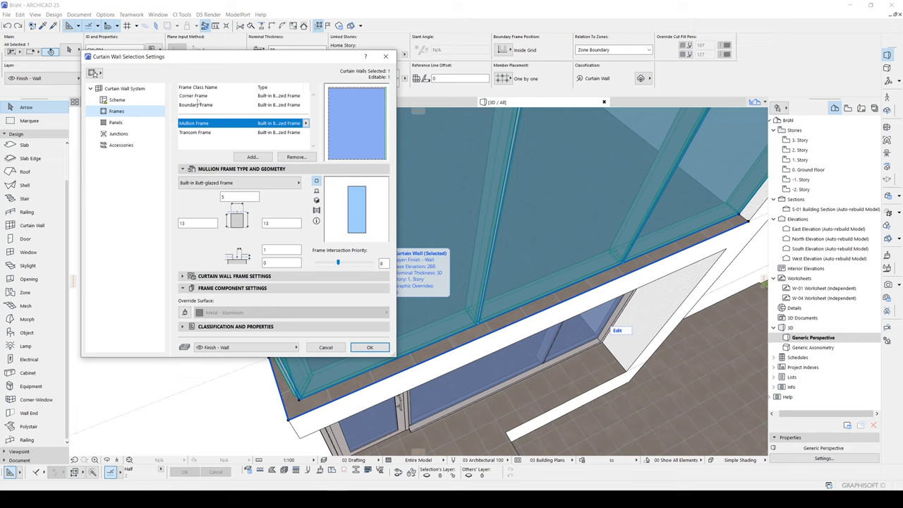
{"action": "left_click", "coordinate": [199, 96]}
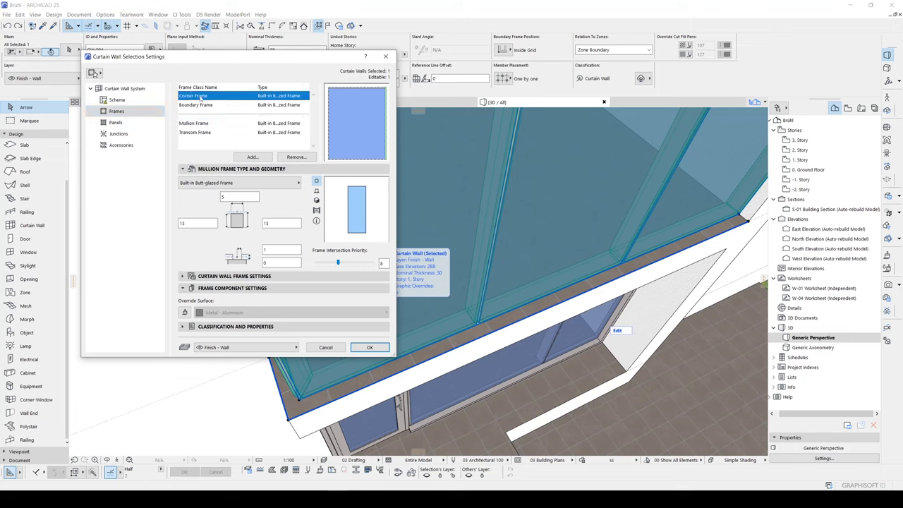
{"action": "double_click", "coordinate": [275, 224]}
{"action": "type", "text": "15"}
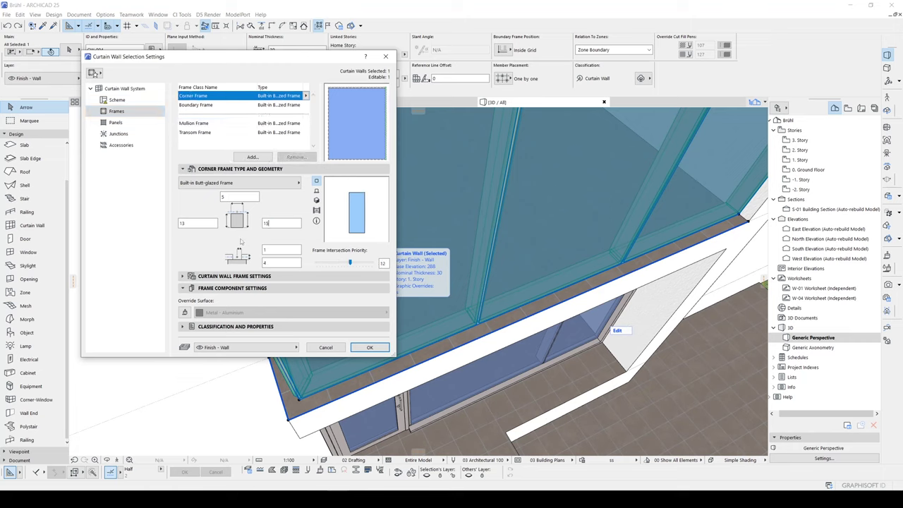
{"action": "left_click", "coordinate": [370, 347]}
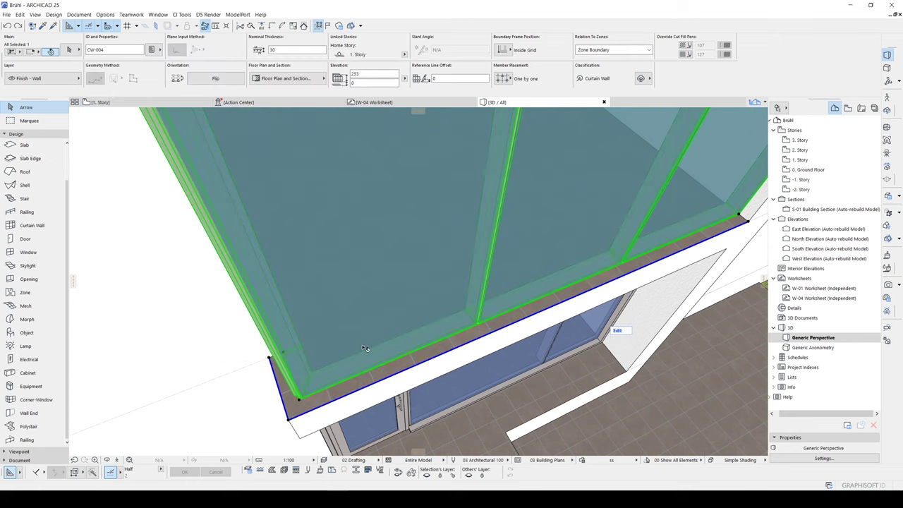
{"action": "middle_click_drag", "start_coordinate": [351, 343], "coordinate": [393, 338], "text": "shift"}
{"action": "double_click", "coordinate": [393, 337]}
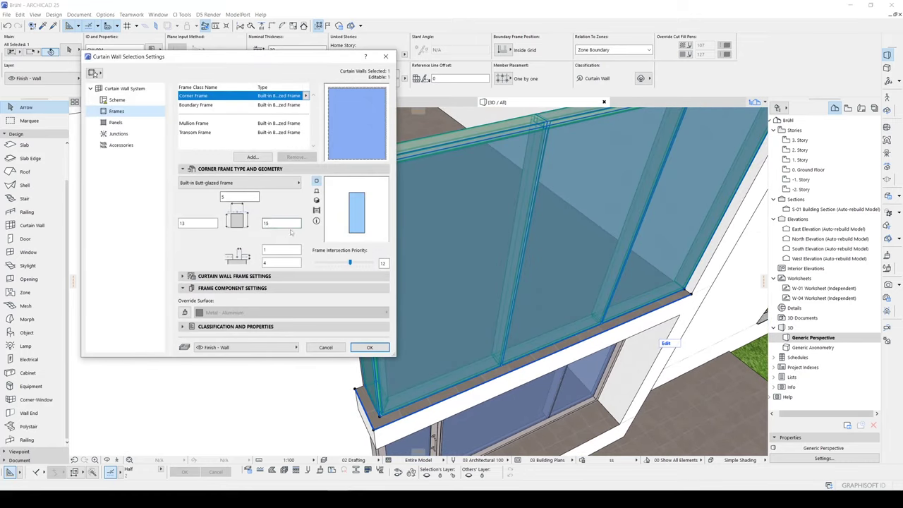
{"action": "left_click", "coordinate": [367, 347]}
{"action": "scroll", "coordinate": [381, 240], "scroll_direction": "up", "scroll_amount": 5}
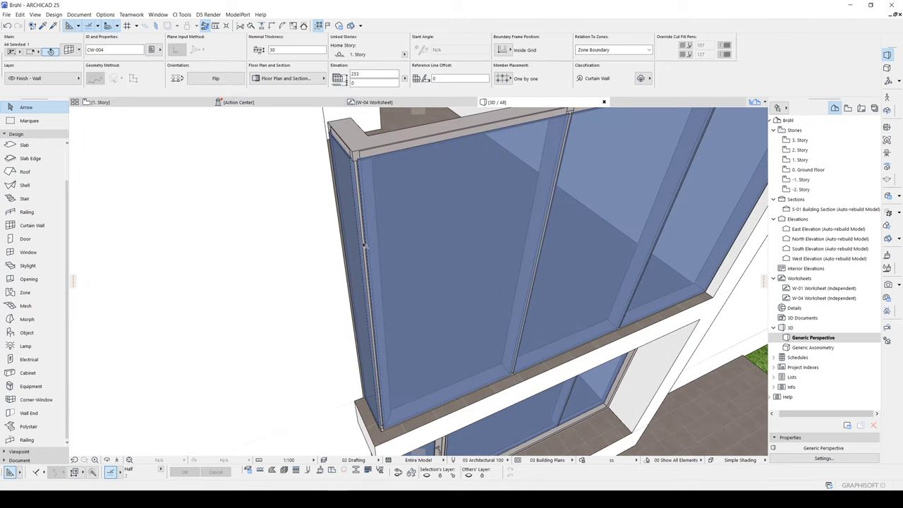
- Apply a saved favorite to the upper curtain wall's Boundary Frame so it uses the Built-in Frame type, and confirm the settings
{"action": "scroll", "coordinate": [390, 234], "scroll_direction": "down", "scroll_amount": 6}
{"action": "scroll", "coordinate": [431, 205], "scroll_direction": "up", "scroll_amount": 5}
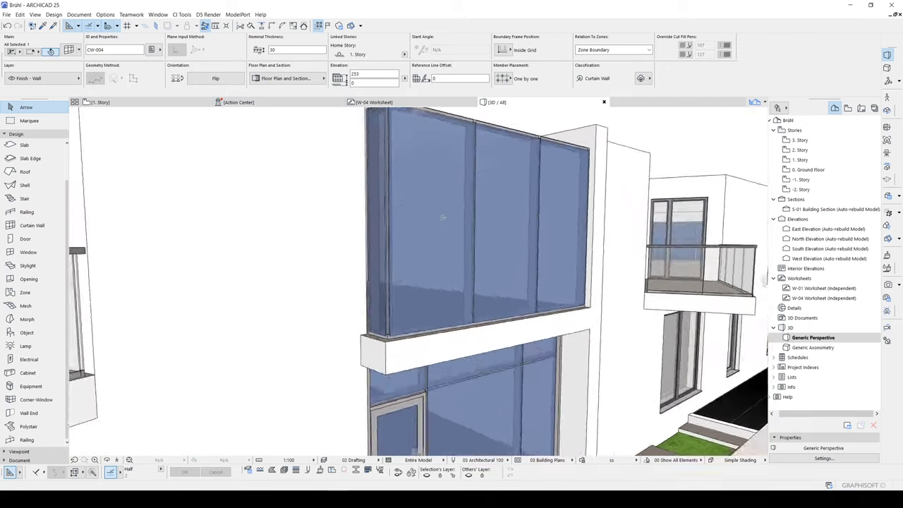
{"action": "middle_click_drag", "start_coordinate": [431, 204], "coordinate": [400, 268], "text": "shift"}
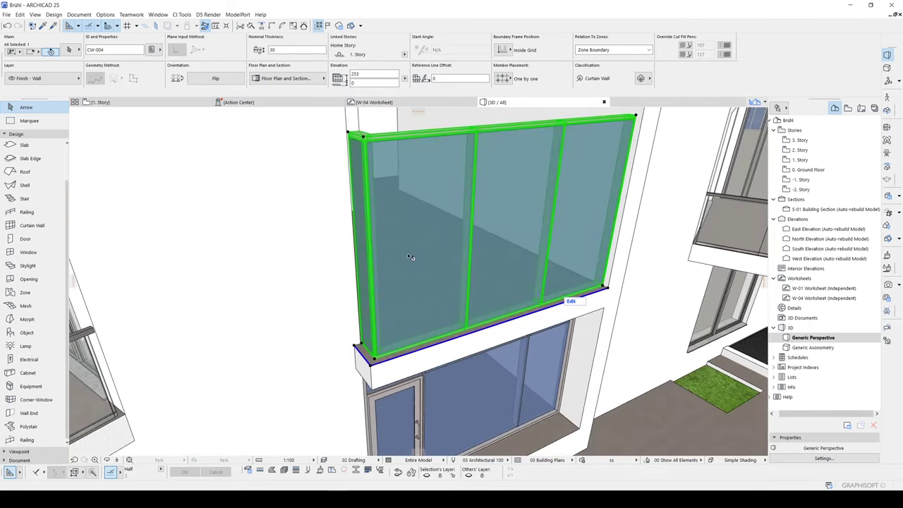
{"action": "key", "text": "ctrl+t"}
{"action": "left_click", "coordinate": [182, 106]}
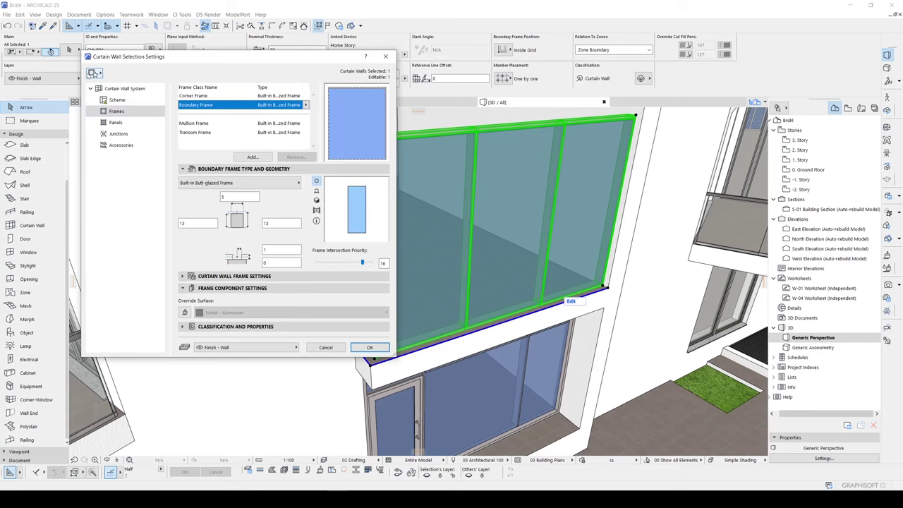
{"action": "left_click", "coordinate": [94, 72]}
{"action": "double_click", "coordinate": [53, 147]}
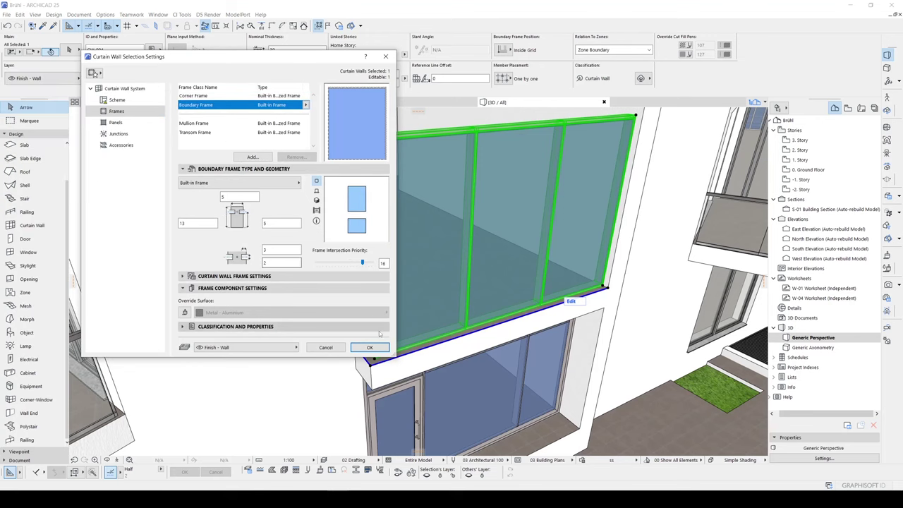
{"action": "left_click", "coordinate": [369, 347]}
{"action": "middle_click_drag", "start_coordinate": [372, 299], "coordinate": [385, 232], "text": "shift"}
{"action": "scroll", "coordinate": [398, 235], "scroll_direction": "down", "scroll_amount": 3}
{"action": "key", "text": "Escape"}
- Copy the long angled ground-floor curtain wall in place and set the copy's home story to 1. Story
{"action": "middle_click_drag", "start_coordinate": [437, 221], "coordinate": [479, 225], "text": "shift"}
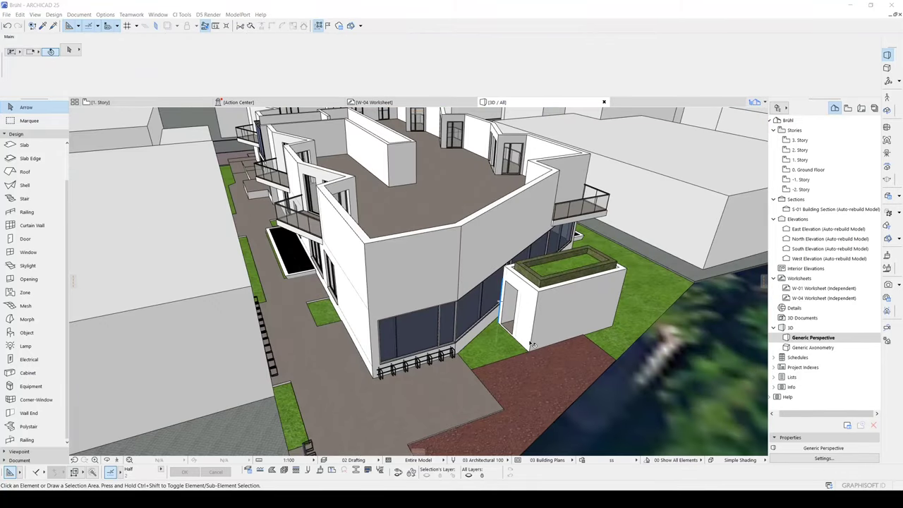
{"action": "middle_click_drag", "start_coordinate": [533, 344], "coordinate": [365, 318], "text": "shift"}
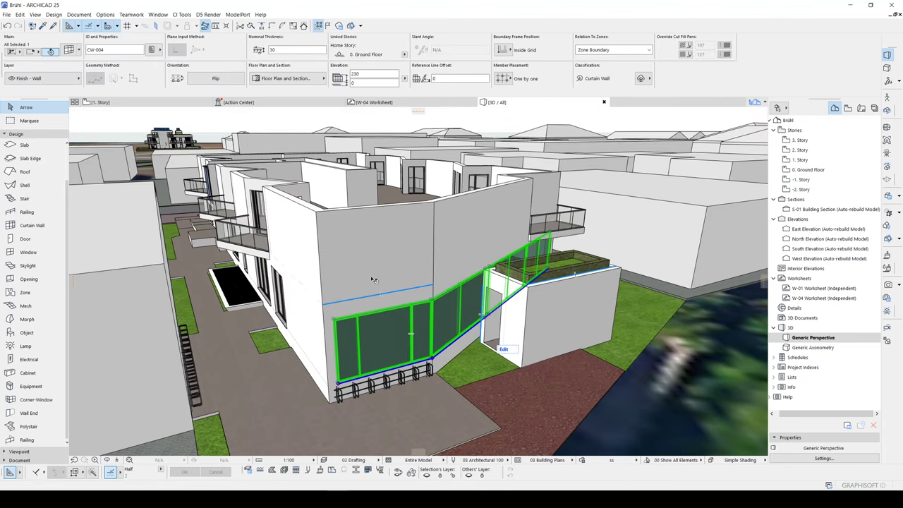
{"action": "left_click", "coordinate": [432, 361]}
{"action": "key", "text": "Escape"}
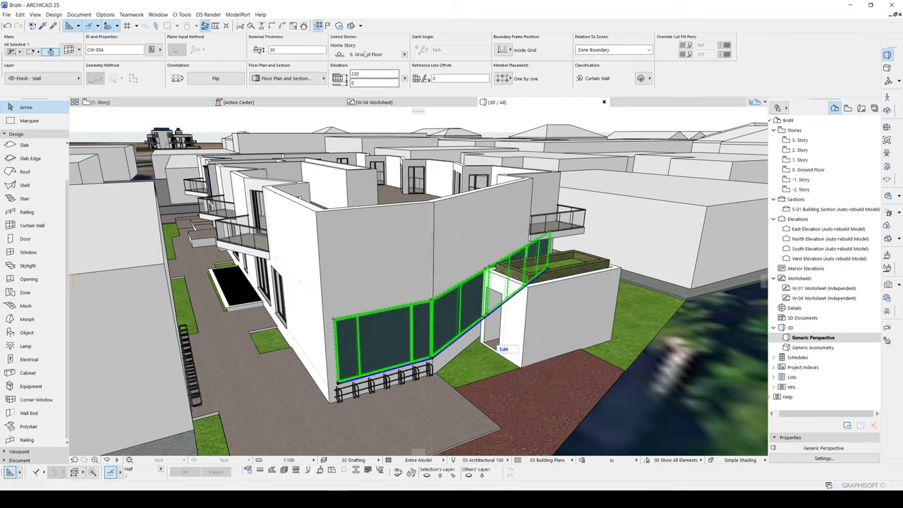
{"action": "left_click", "coordinate": [404, 54]}
{"action": "left_click", "coordinate": [428, 61]}
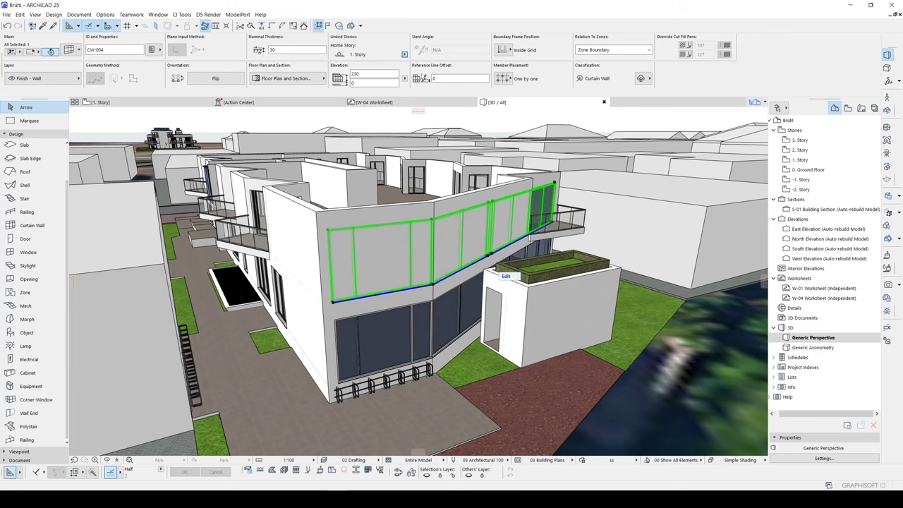
- Try raising the base of the two first-story outer walls to the curtain wall's top edge, height 63, and undo it
{"action": "middle_click_drag", "start_coordinate": [546, 235], "coordinate": [347, 242], "text": "shift"}
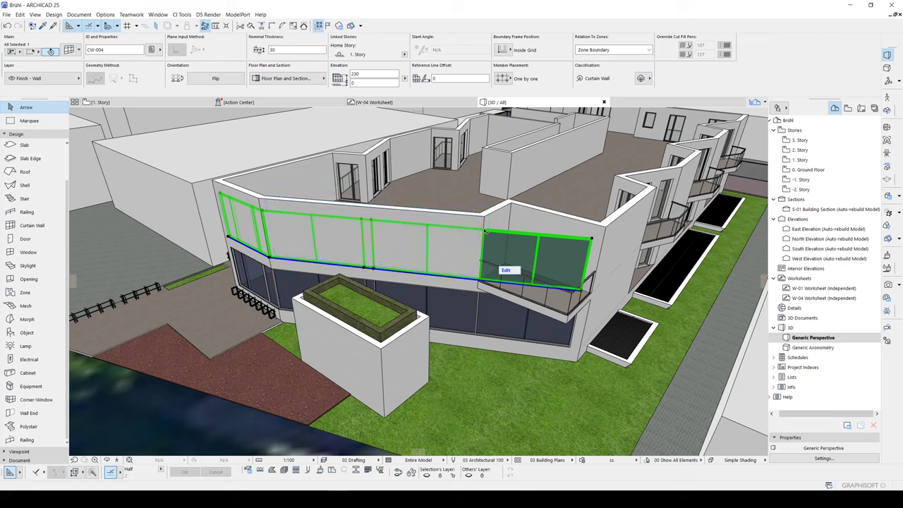
{"action": "left_click", "coordinate": [483, 240]}
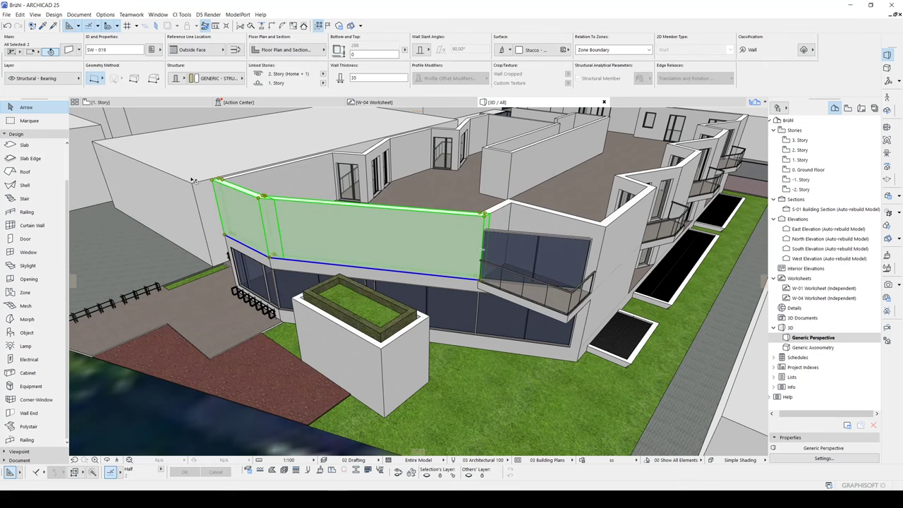
{"action": "left_click", "coordinate": [480, 281]}
{"action": "left_click", "coordinate": [500, 296]}
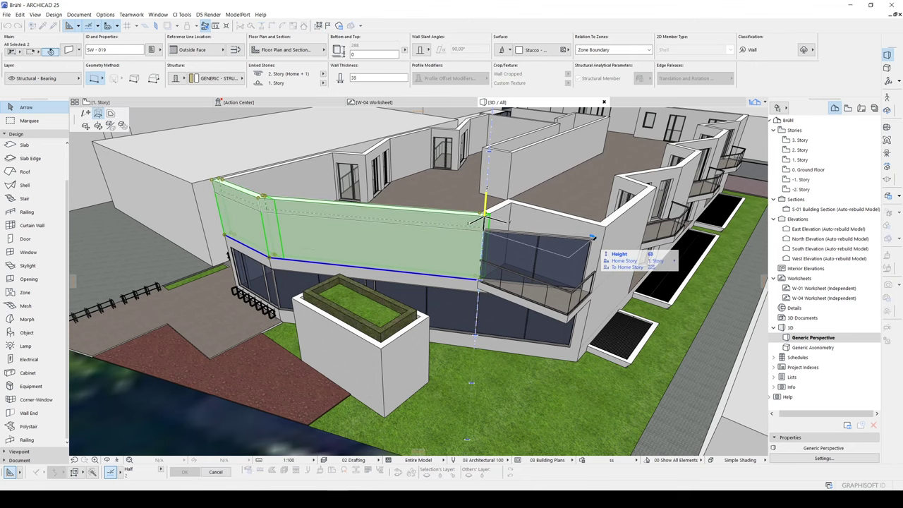
{"action": "left_click", "coordinate": [591, 239]}
{"action": "middle_click_drag", "start_coordinate": [329, 240], "coordinate": [573, 295], "text": "shift"}
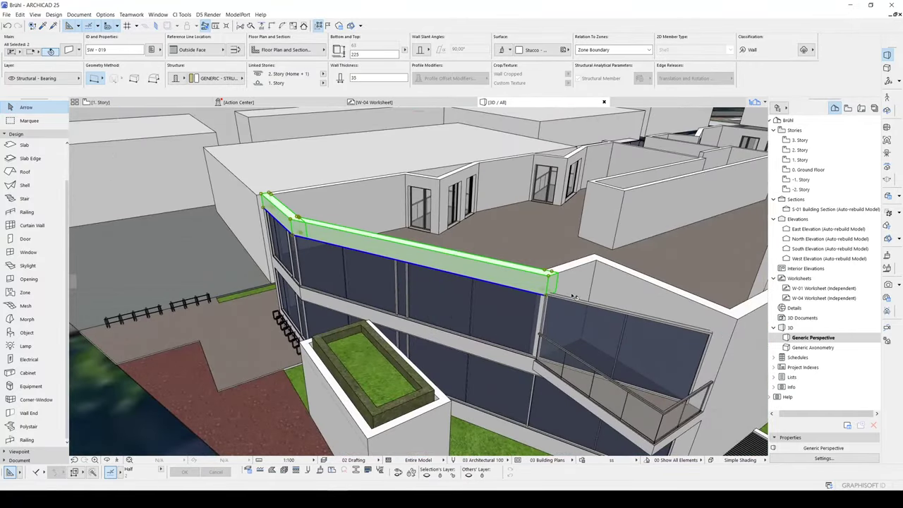
{"action": "middle_click_drag", "start_coordinate": [323, 264], "coordinate": [319, 292], "text": "shift"}
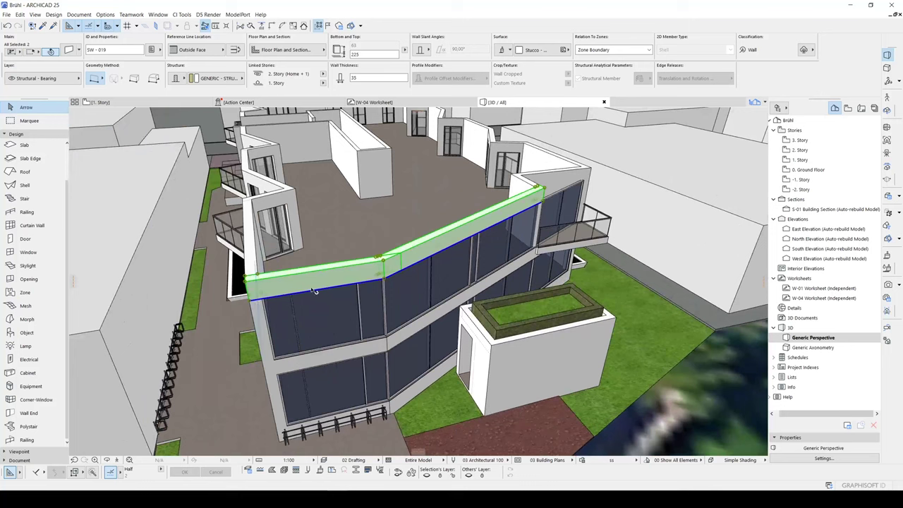
{"action": "mouse_move", "coordinate": [315, 291]}
{"action": "scroll", "coordinate": [337, 287], "scroll_direction": "up", "scroll_amount": 2}
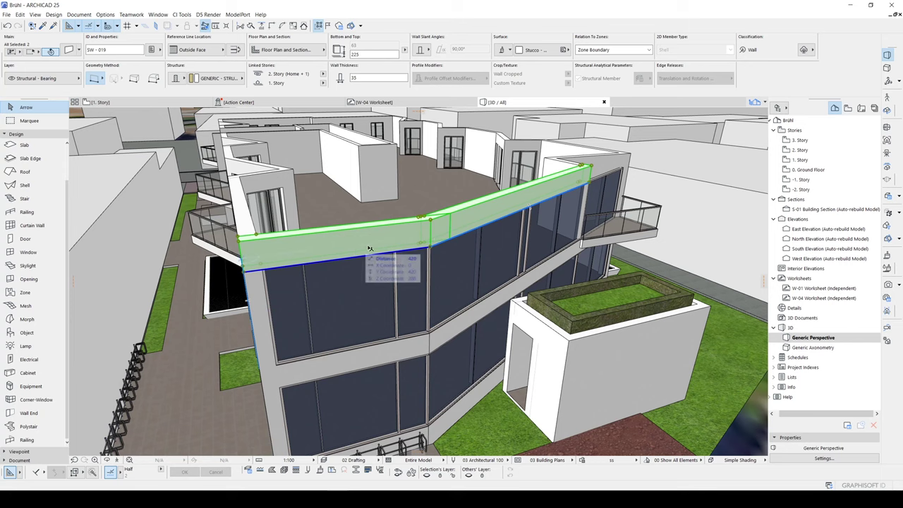
{"action": "key", "text": "ctrl+z"}
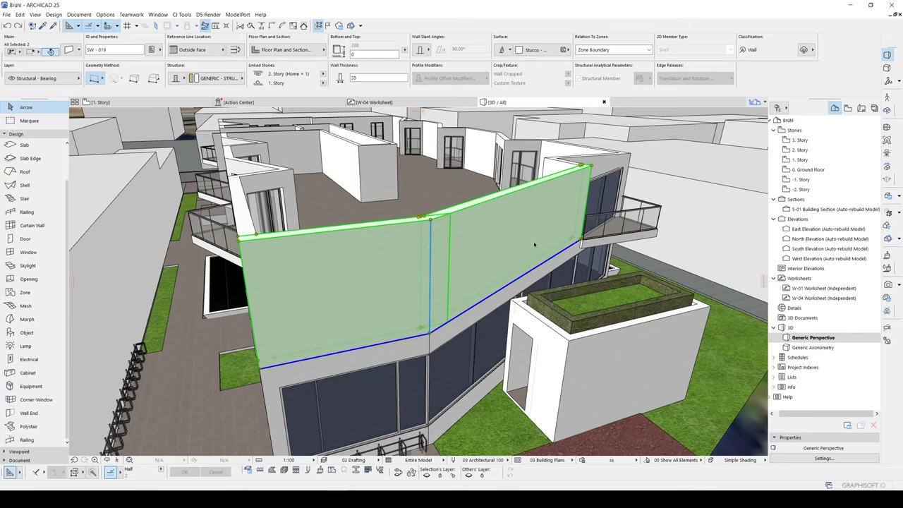
- Place an opening in the first-story end wall and stretch its outer edge to the curtain wall's corner, giving a width of 900
{"action": "middle_click_drag", "start_coordinate": [536, 245], "coordinate": [294, 258], "text": "shift"}
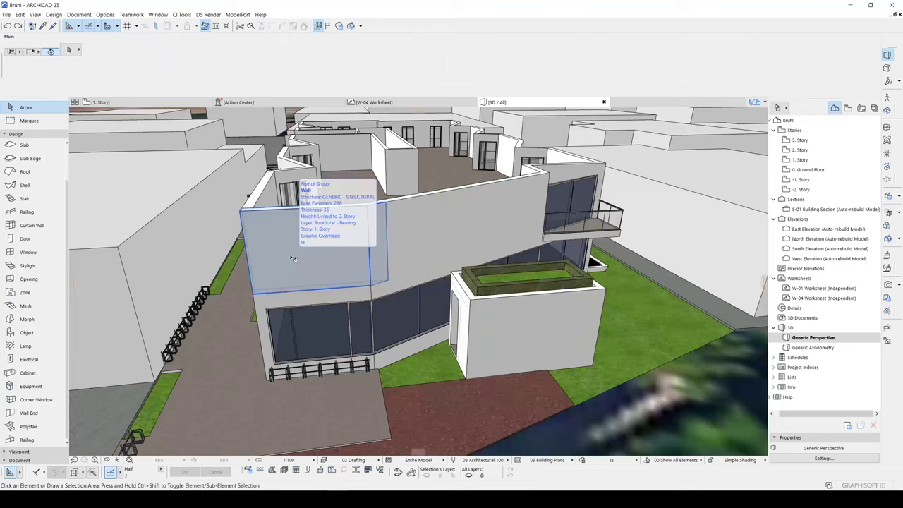
{"action": "left_click", "coordinate": [28, 279]}
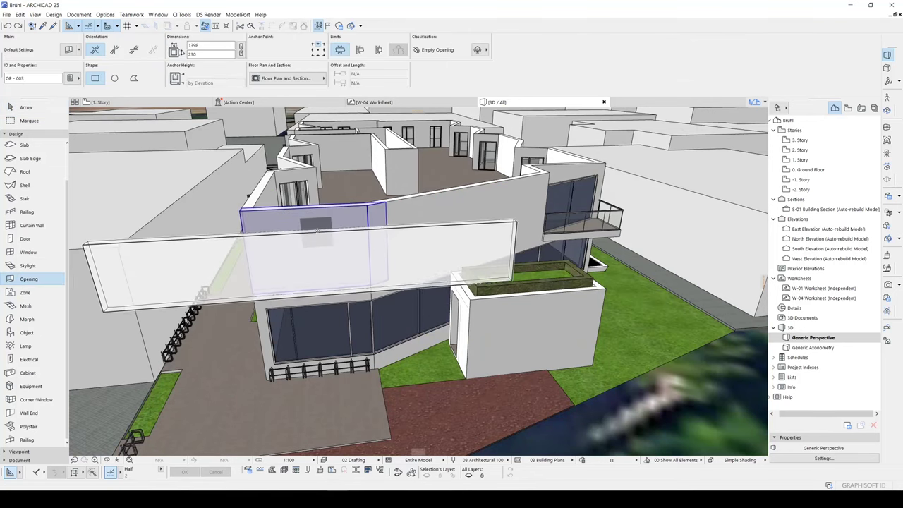
{"action": "left_click", "coordinate": [280, 247]}
{"action": "key", "text": "Escape"}
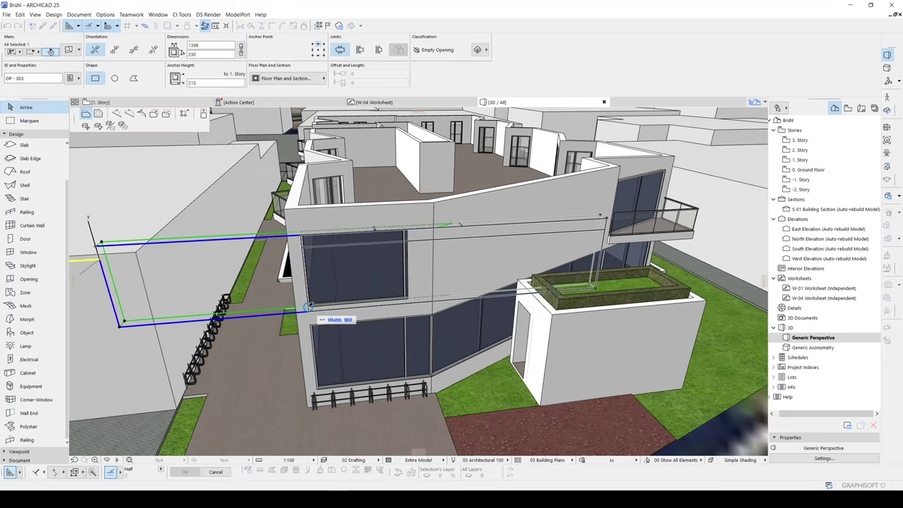
{"action": "left_click", "coordinate": [308, 308]}
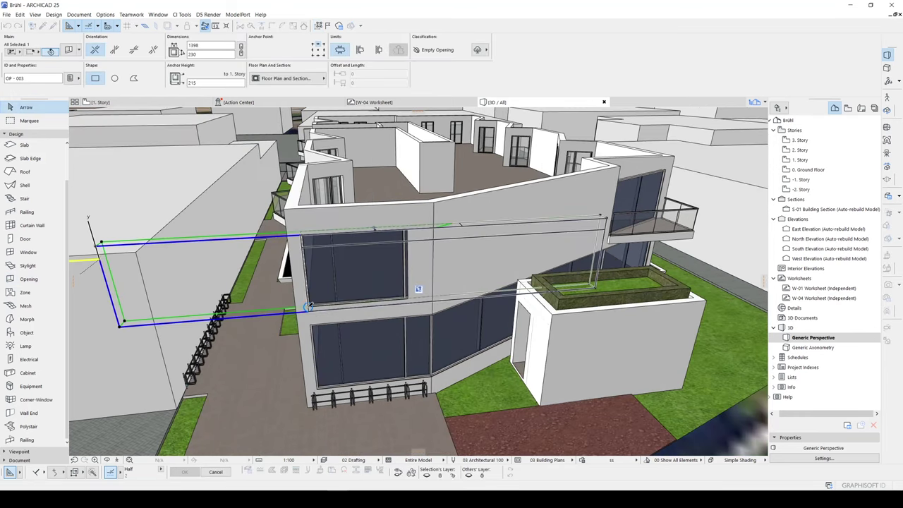
- Fit the opening's lower and upper edges to the first-story curtain wall, giving the opening a height of 230
{"action": "left_click", "coordinate": [405, 306]}
{"action": "left_click", "coordinate": [447, 347]}
{"action": "left_click", "coordinate": [407, 296]}
{"action": "middle_click_drag", "start_coordinate": [464, 256], "coordinate": [390, 256], "text": "shift"}
{"action": "left_click", "coordinate": [391, 253]}
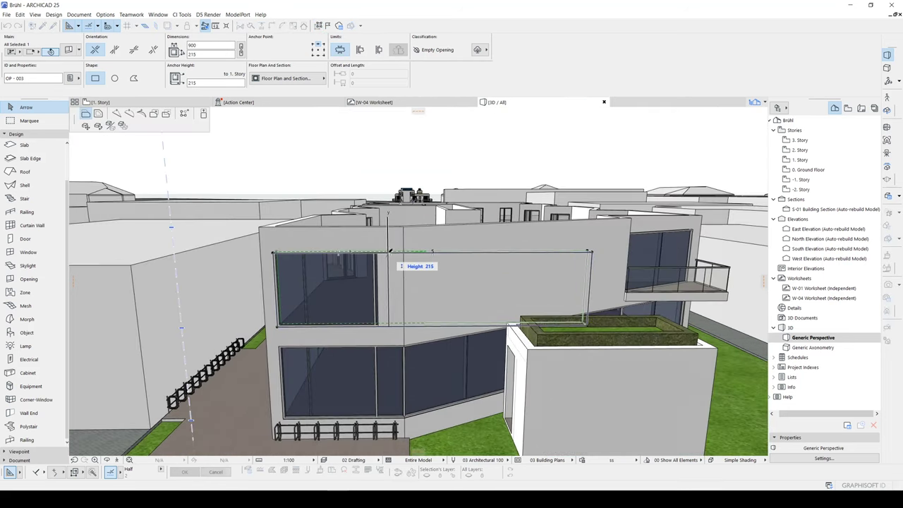
{"action": "left_click", "coordinate": [392, 244]}
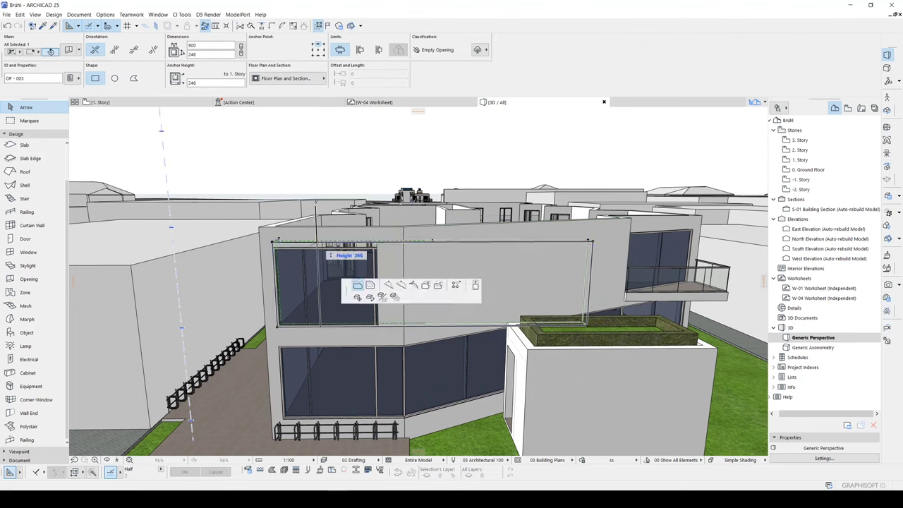
{"action": "left_click", "coordinate": [274, 244]}
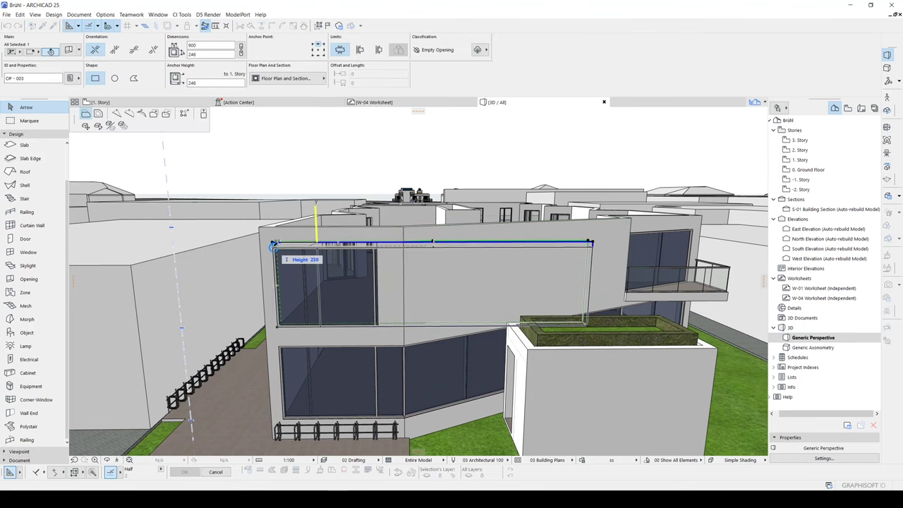
{"action": "left_click", "coordinate": [273, 245]}
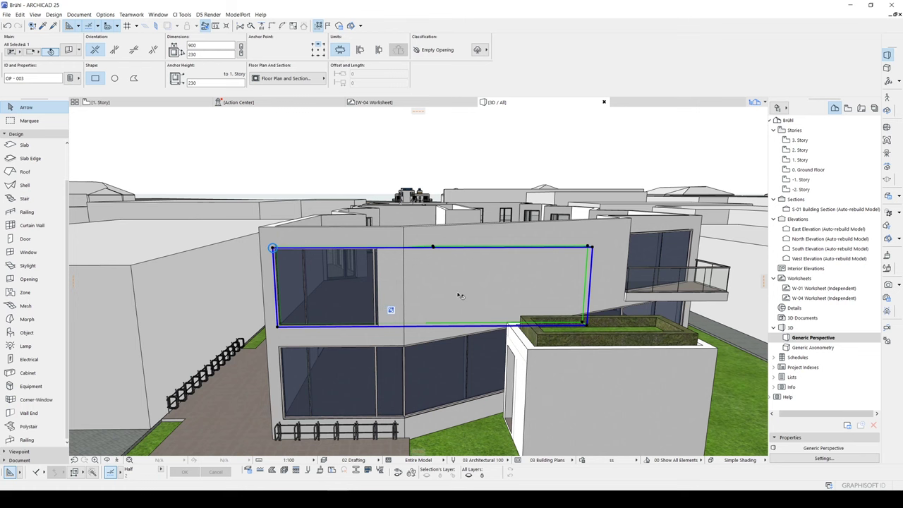
- Add the adjoining angled first-story wall to the elements cut by the opening
{"action": "scroll", "coordinate": [419, 295], "scroll_direction": "up", "scroll_amount": 1}
{"action": "mouse_move", "coordinate": [419, 294]}
{"action": "middle_mouse_down", "text": "shift"}
{"action": "mouse_move", "coordinate": [445, 318]}
{"action": "mouse_move", "coordinate": [430, 296]}
{"action": "middle_mouse_up", "text": "shift"}
{"action": "scroll", "coordinate": [413, 260], "scroll_direction": "up", "scroll_amount": 1}
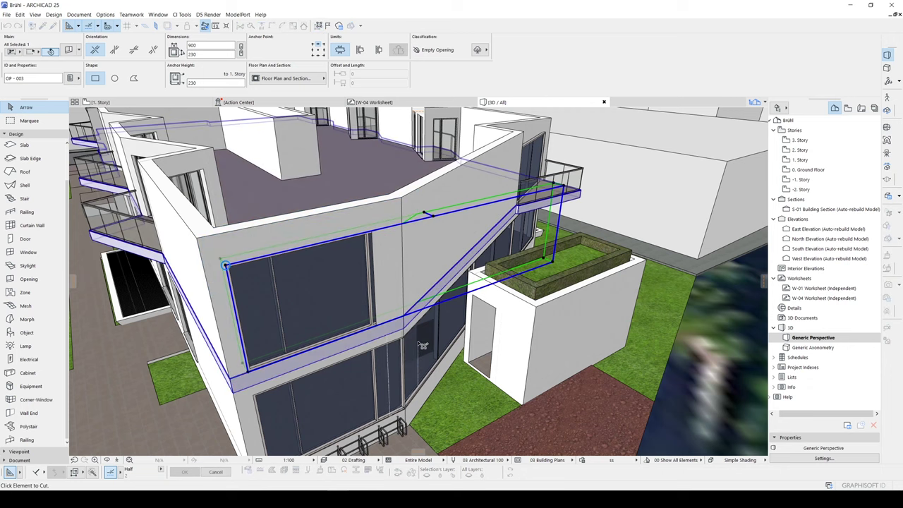
{"action": "left_click", "coordinate": [388, 344]}
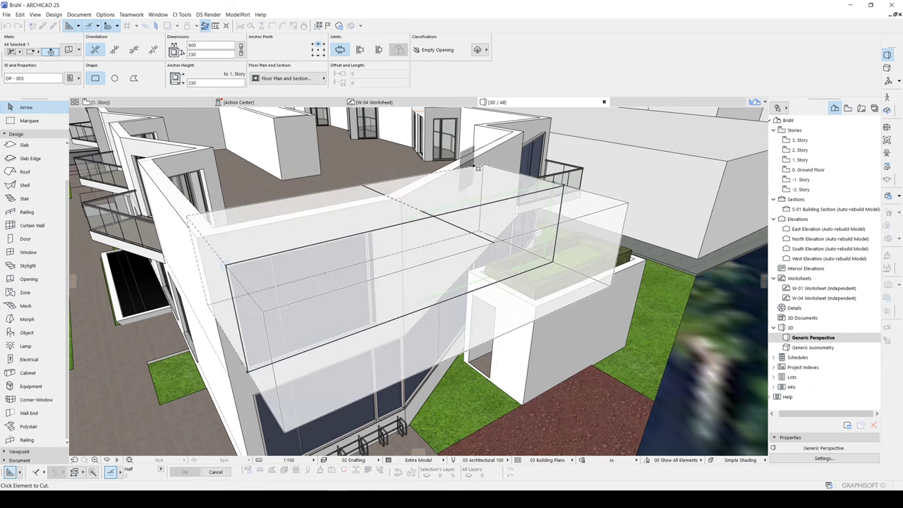
{"action": "left_click", "coordinate": [487, 157]}
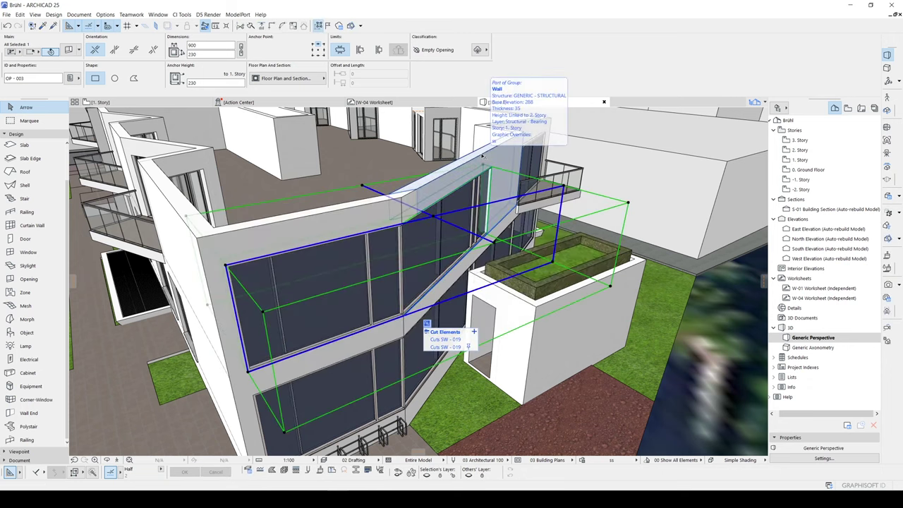
- Stretch the opening to the far end of the angled wall near the balcony, giving a width of 1192, and deselect it
{"action": "middle_click_drag", "start_coordinate": [477, 180], "coordinate": [352, 202], "text": "shift"}
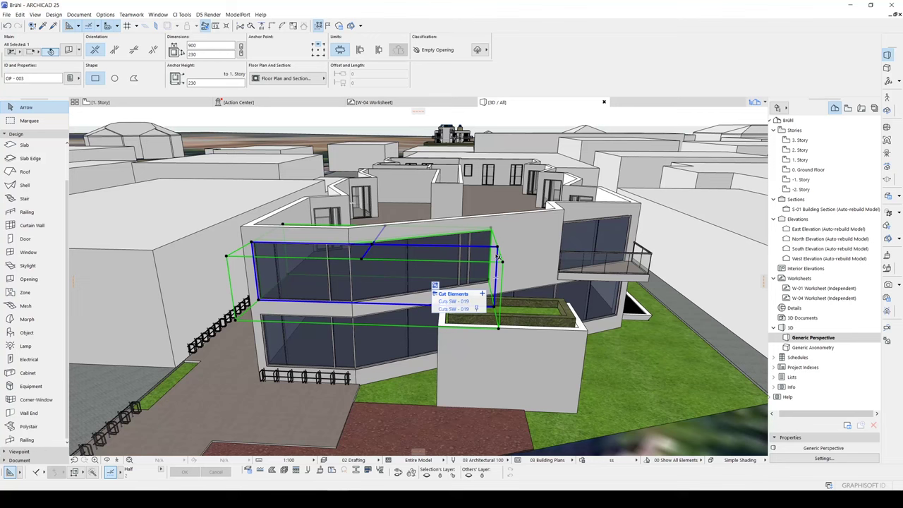
{"action": "left_click", "coordinate": [499, 260]}
{"action": "left_click", "coordinate": [536, 300]}
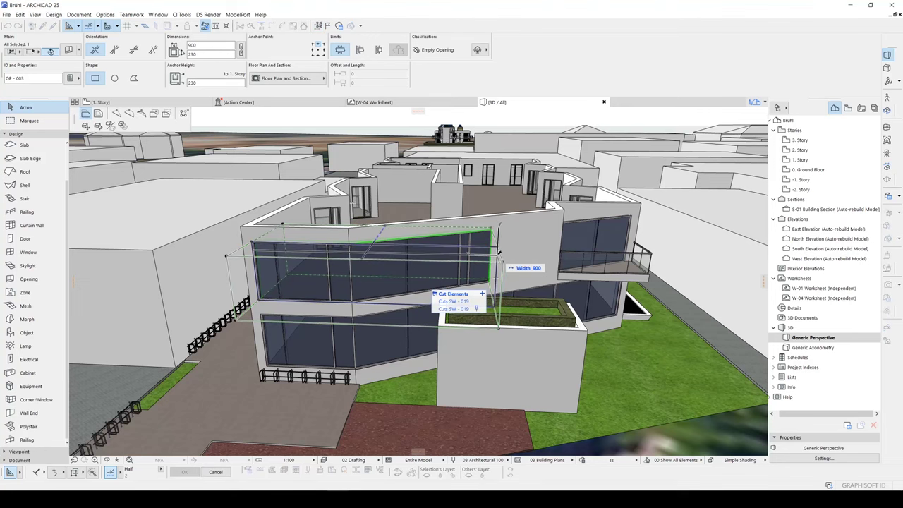
{"action": "left_click", "coordinate": [552, 205]}
{"action": "middle_click_drag", "start_coordinate": [552, 205], "coordinate": [495, 134], "text": "shift"}
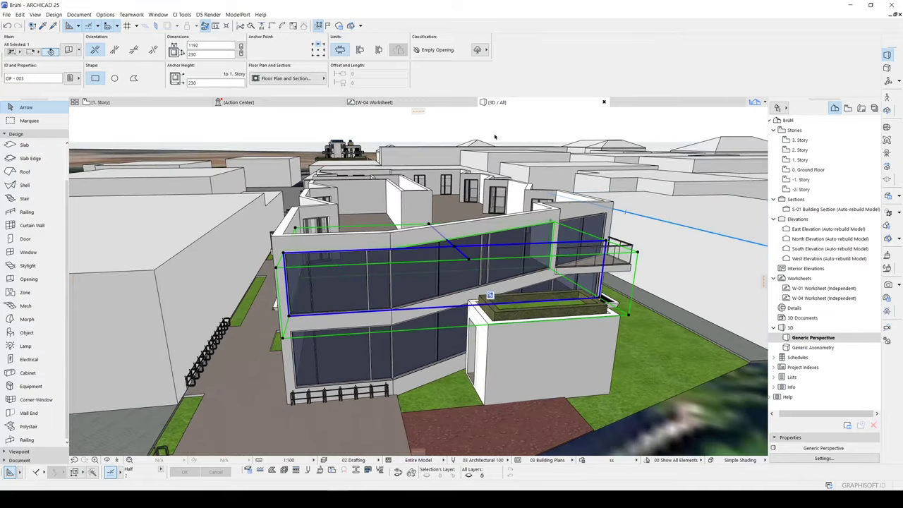
{"action": "key", "text": "Escape"}
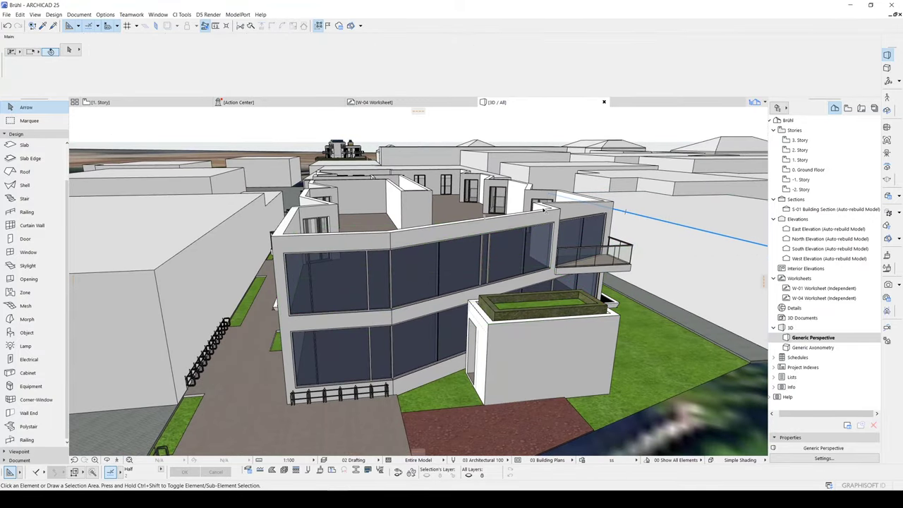
- Examine the stacked ground-floor and first-story curtain walls in the recess of the side facade
{"action": "middle_click_drag", "start_coordinate": [570, 207], "coordinate": [508, 211], "text": "shift"}
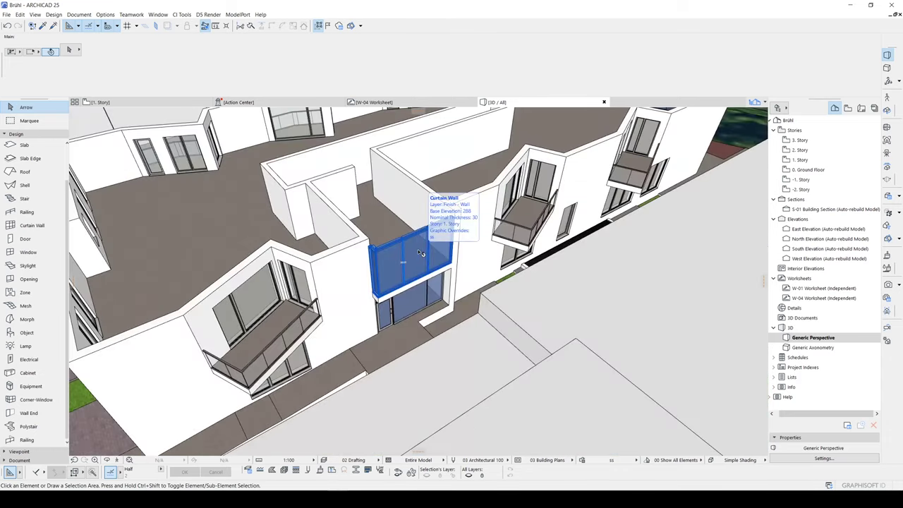
{"action": "scroll", "coordinate": [409, 258], "scroll_direction": "up", "scroll_amount": 2}
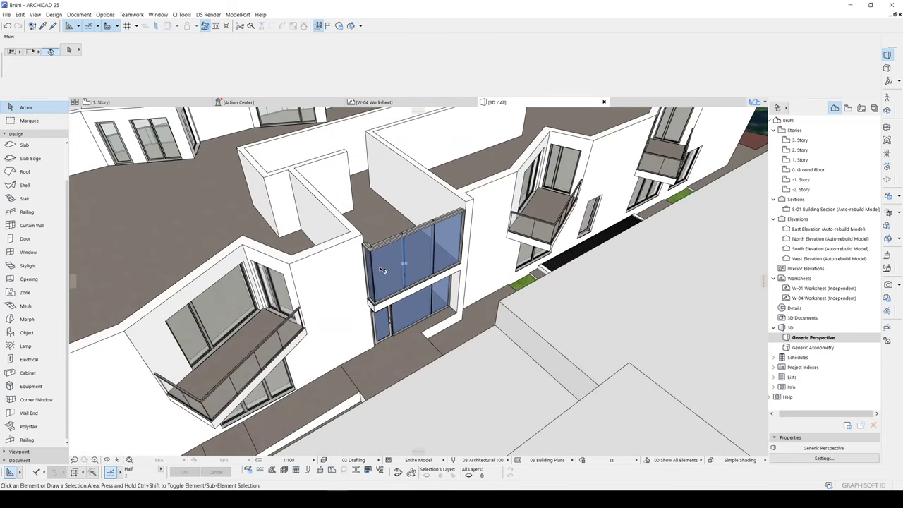
{"action": "middle_click_drag", "start_coordinate": [379, 266], "coordinate": [427, 286], "text": "shift"}
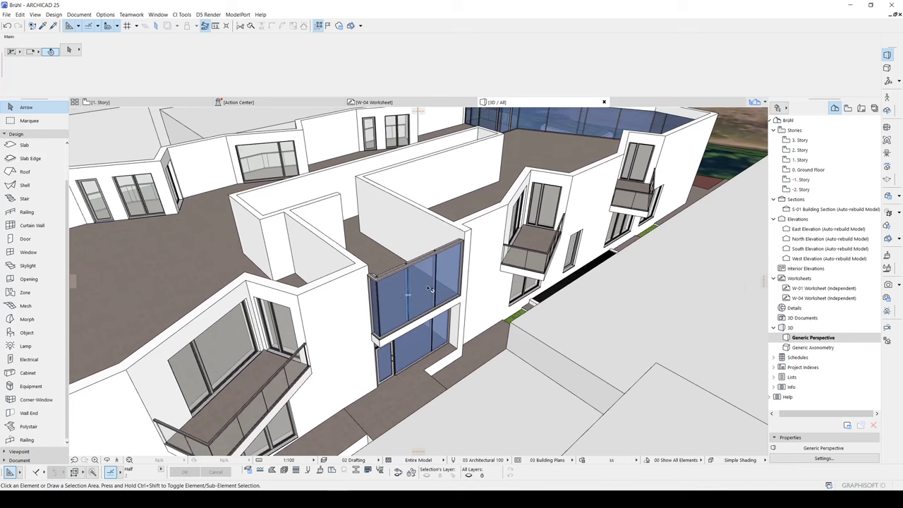
{"action": "left_click", "coordinate": [404, 288]}
{"action": "scroll", "coordinate": [463, 268], "scroll_direction": "down", "scroll_amount": 1}
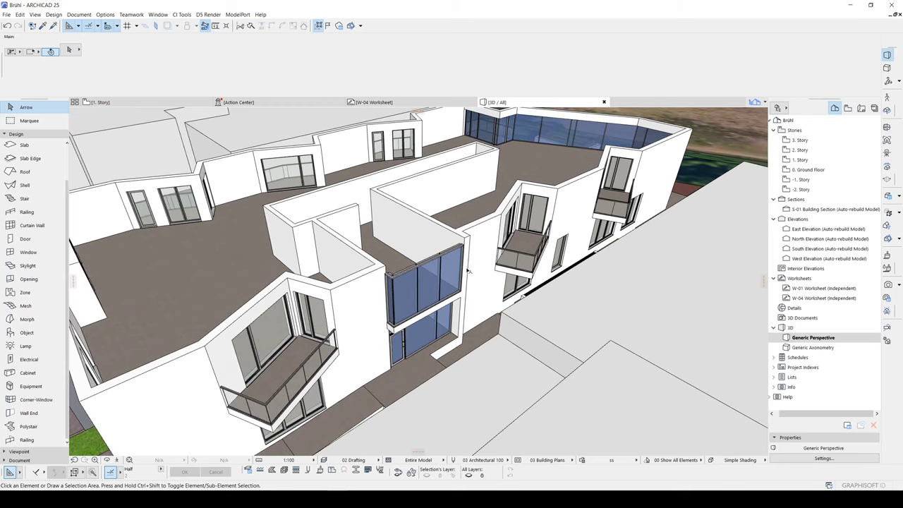
{"action": "middle_click_drag", "start_coordinate": [458, 271], "coordinate": [458, 269], "text": "shift"}
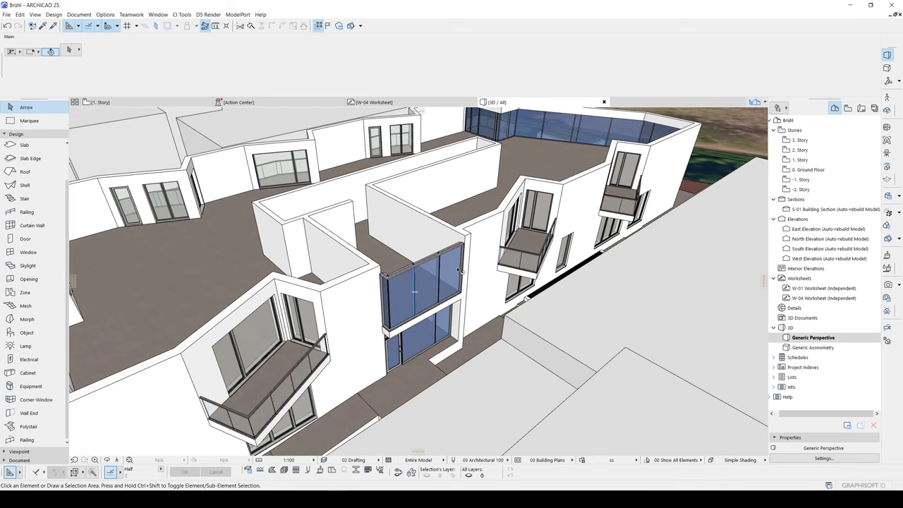
- Inspect the side facade from above, checking the recessed curtain walls against the neighbouring balconies and windows
{"action": "left_click", "coordinate": [456, 268]}
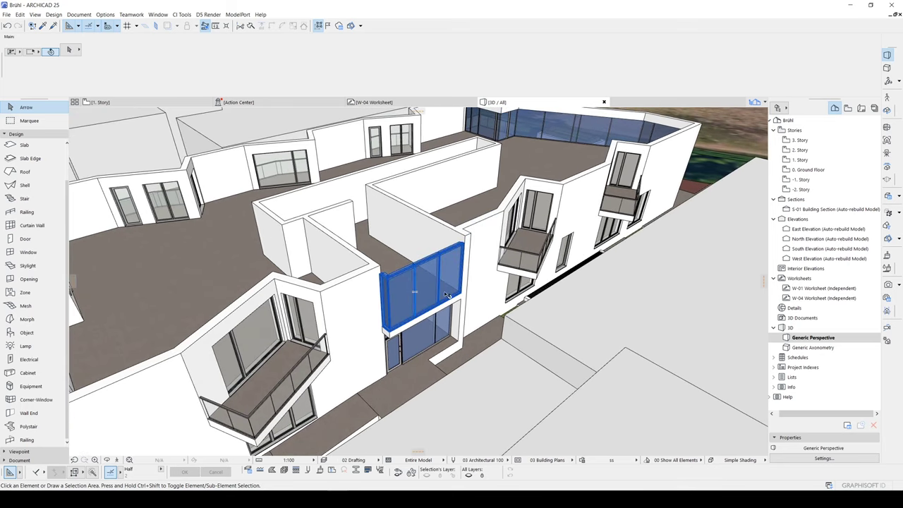
{"action": "middle_click_drag", "start_coordinate": [415, 291], "coordinate": [412, 324], "text": "shift"}
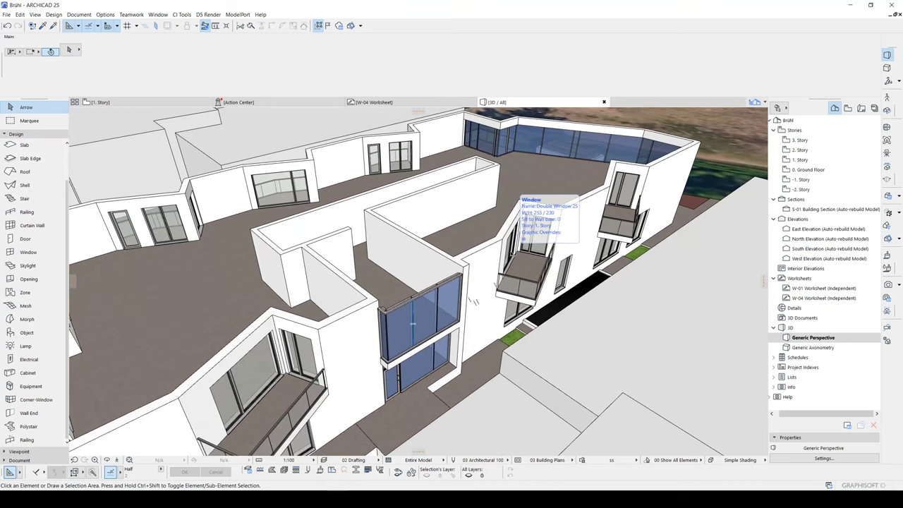
{"action": "middle_click_drag", "start_coordinate": [512, 253], "coordinate": [502, 252], "text": "shift"}
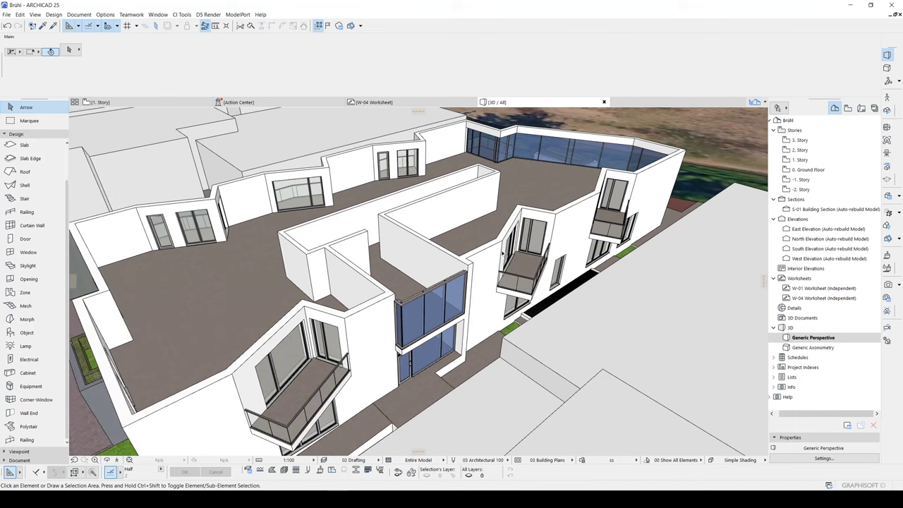
{"action": "middle_click_drag", "start_coordinate": [423, 313], "coordinate": [467, 258], "text": "shift"}
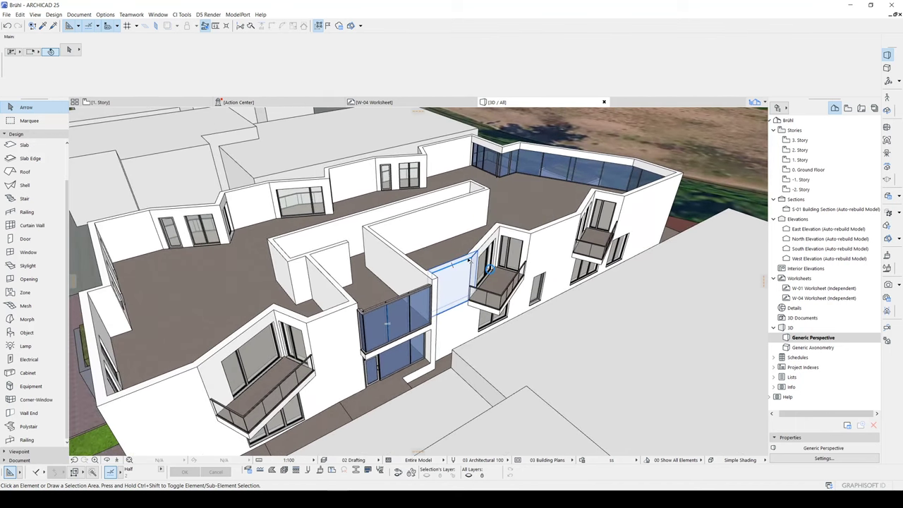
- Survey the whole building from the air within its site context, including the neighbouring blocks, street and lake
{"action": "key", "text": "shift+F3"}
{"action": "key", "text": "a"}
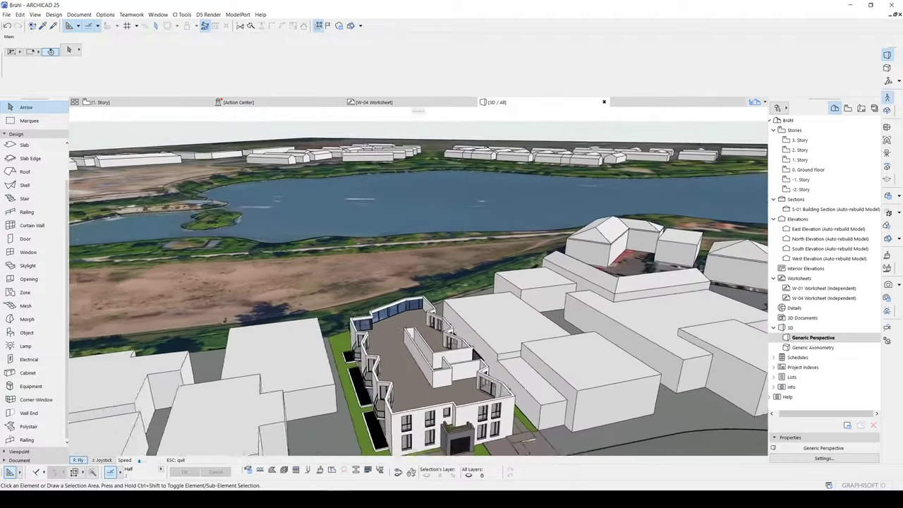
{"action": "key", "text": "a"}
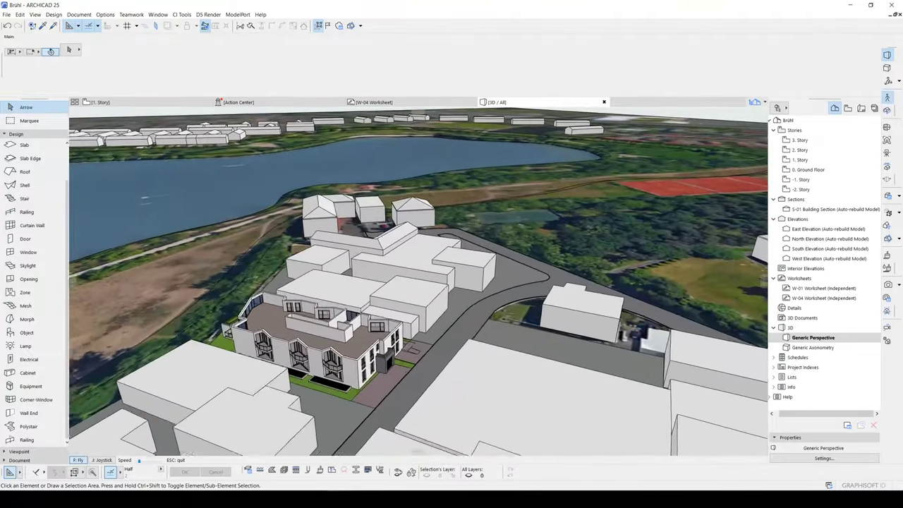
{"action": "key", "text": "d"}
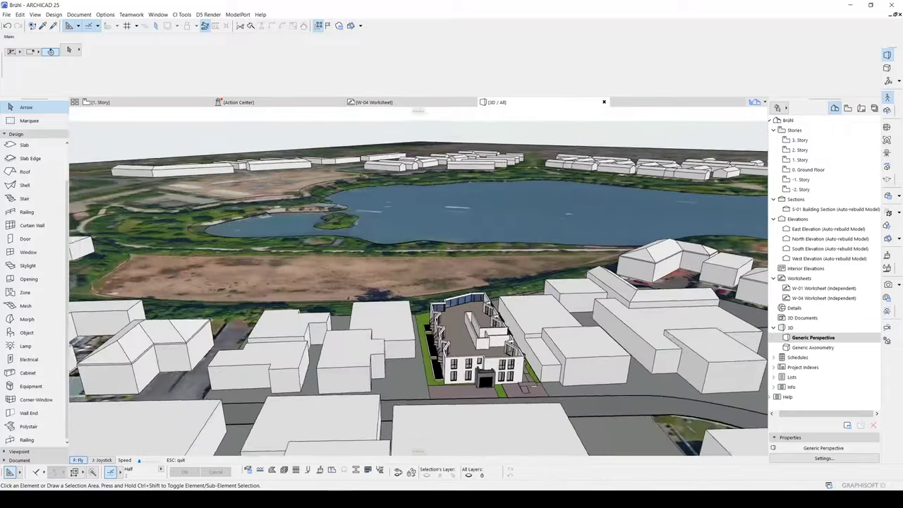
{"action": "key", "text": "d"}
{"action": "key", "text": "Escape"}
{"action": "middle_click_drag", "start_coordinate": [564, 304], "coordinate": [536, 337], "text": "shift"}
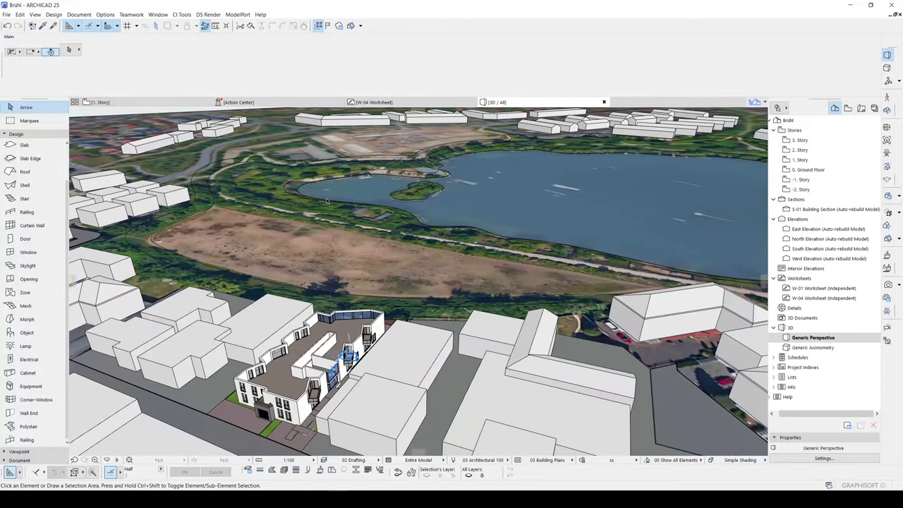
{"action": "middle_click_drag", "start_coordinate": [472, 191], "coordinate": [523, 198]}
{"action": "scroll", "coordinate": [407, 210], "scroll_direction": "down", "scroll_amount": 2}
{"action": "middle_click_drag", "start_coordinate": [408, 209], "coordinate": [555, 226], "text": "shift"}
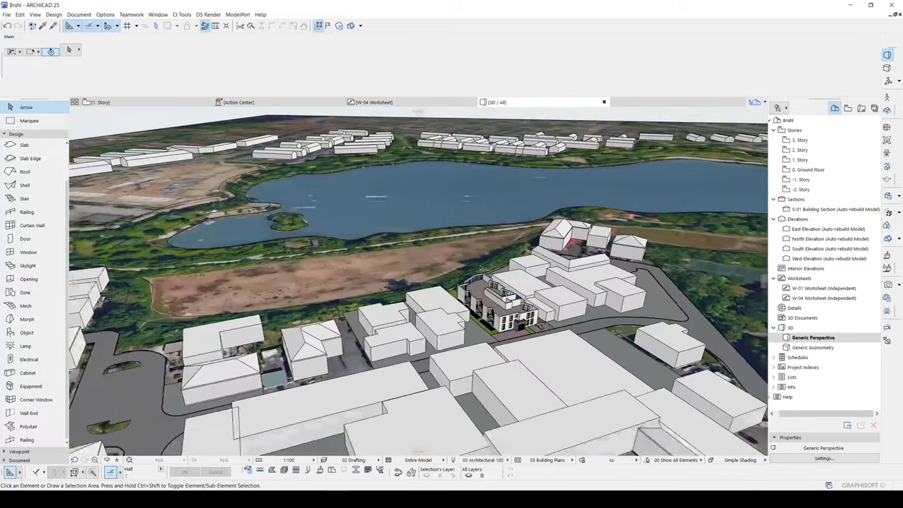
{"action": "middle_click_drag", "start_coordinate": [479, 268], "coordinate": [486, 167], "text": "shift"}
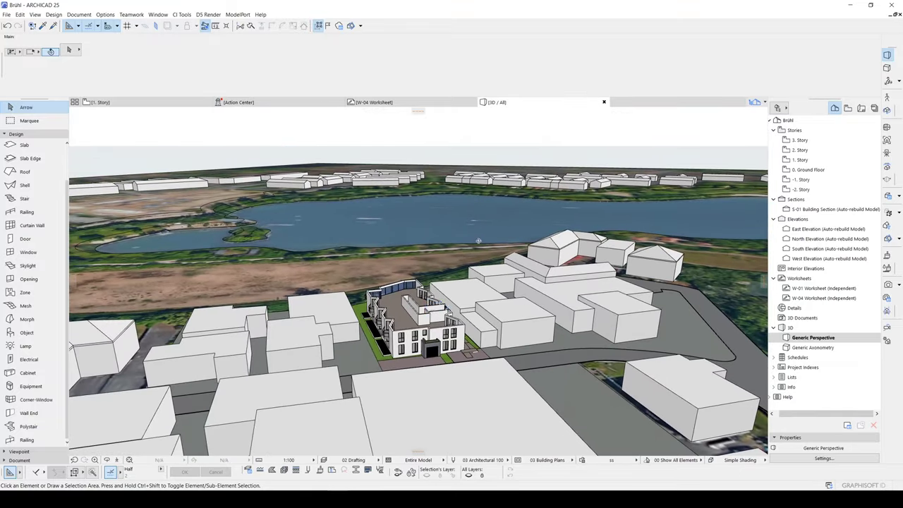
{"action": "middle_click_drag", "start_coordinate": [478, 241], "coordinate": [518, 455], "text": "shift"}
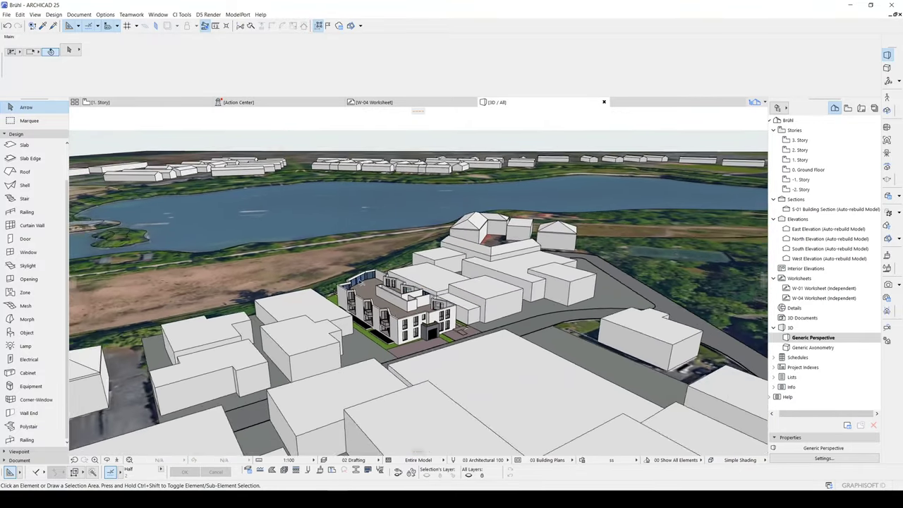
{"action": "middle_click_drag", "start_coordinate": [361, 283], "coordinate": [529, 256], "text": "shift"}
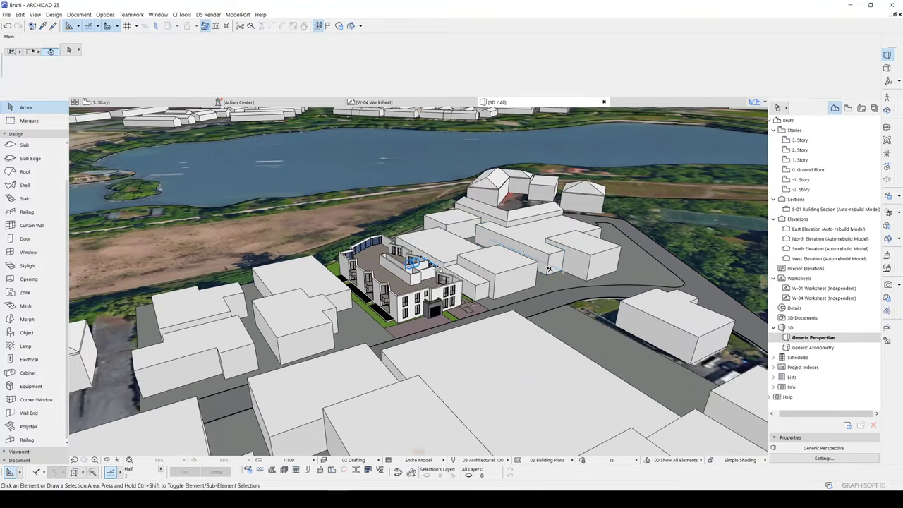